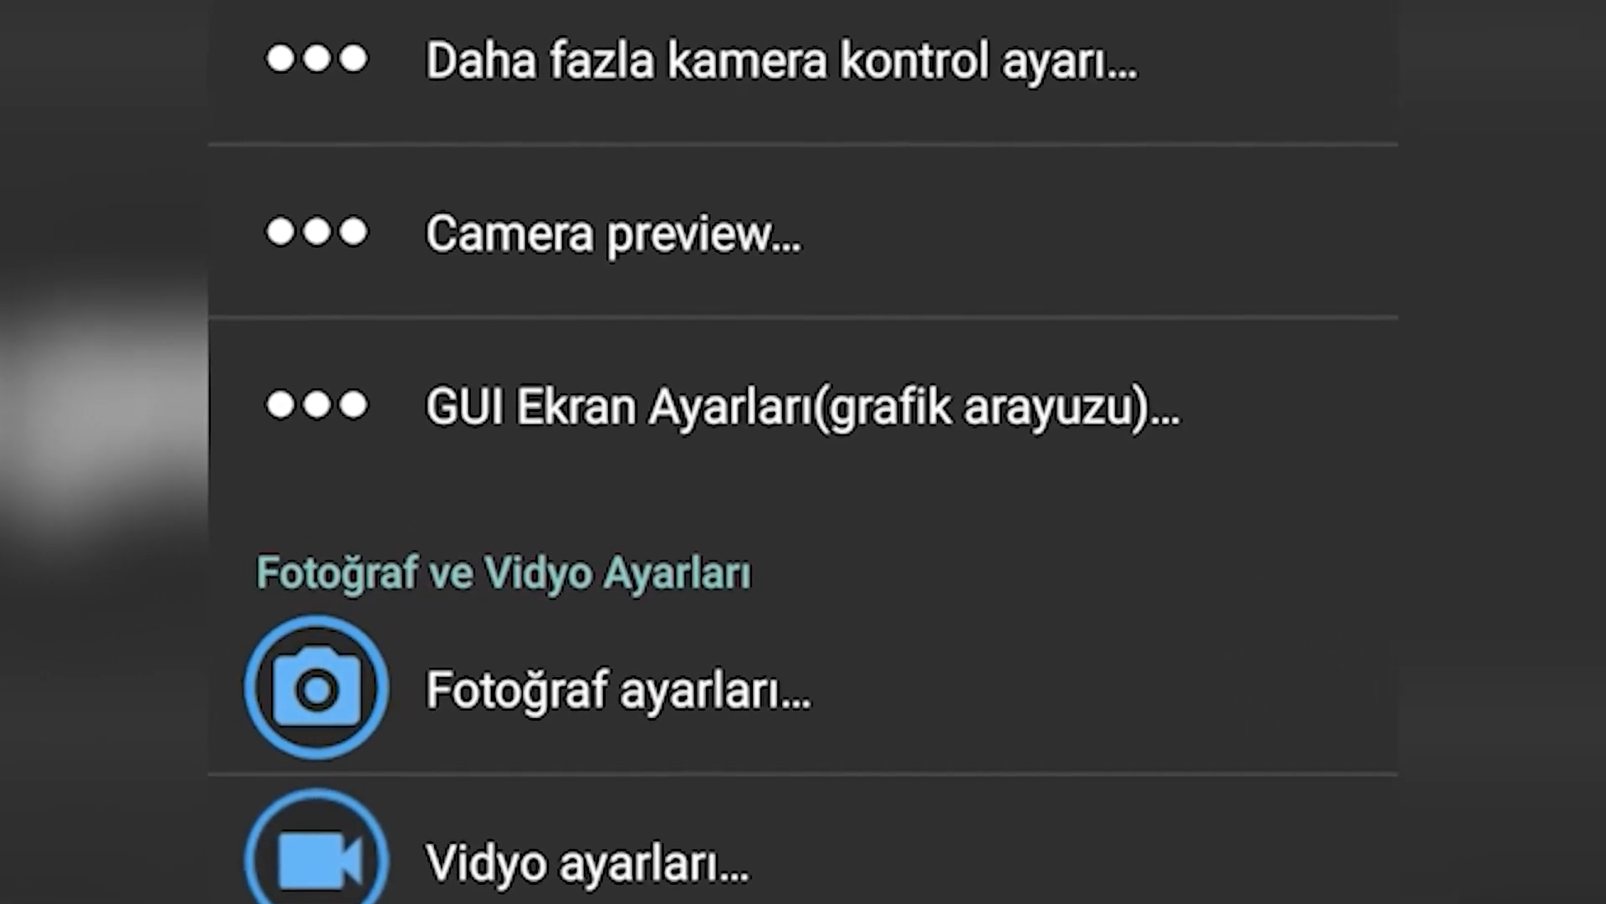
pyautogui.click(803, 405)
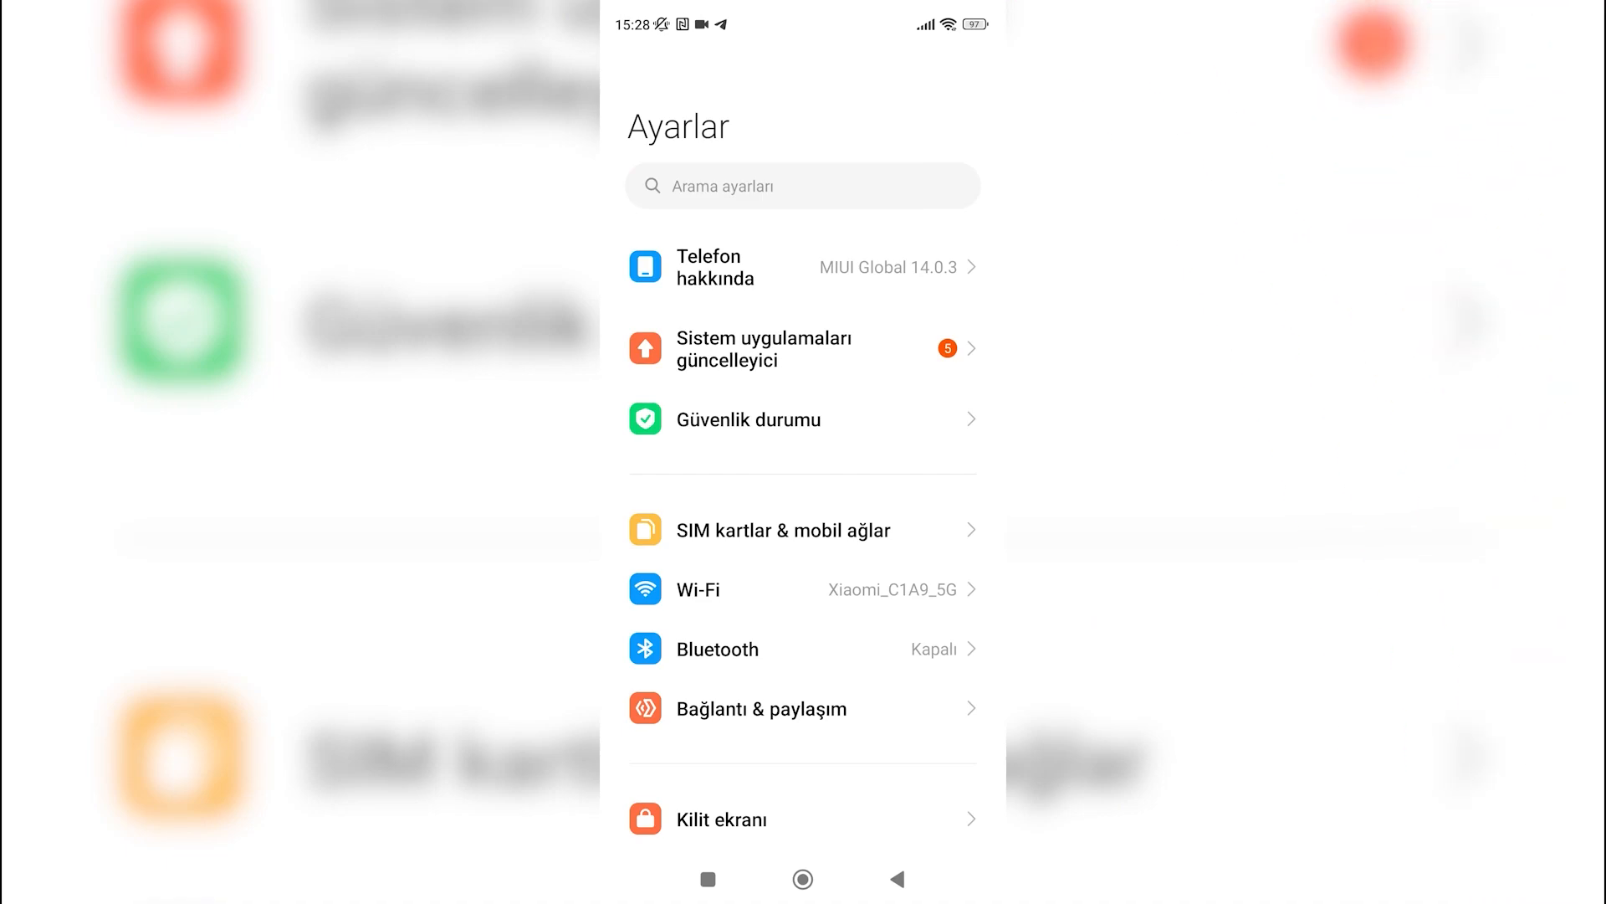
# - Unlock developer mode from the MIUI sürümü entry in the phone's Telefon hakkında information, and return to the main settings
pyautogui.click(803, 267)
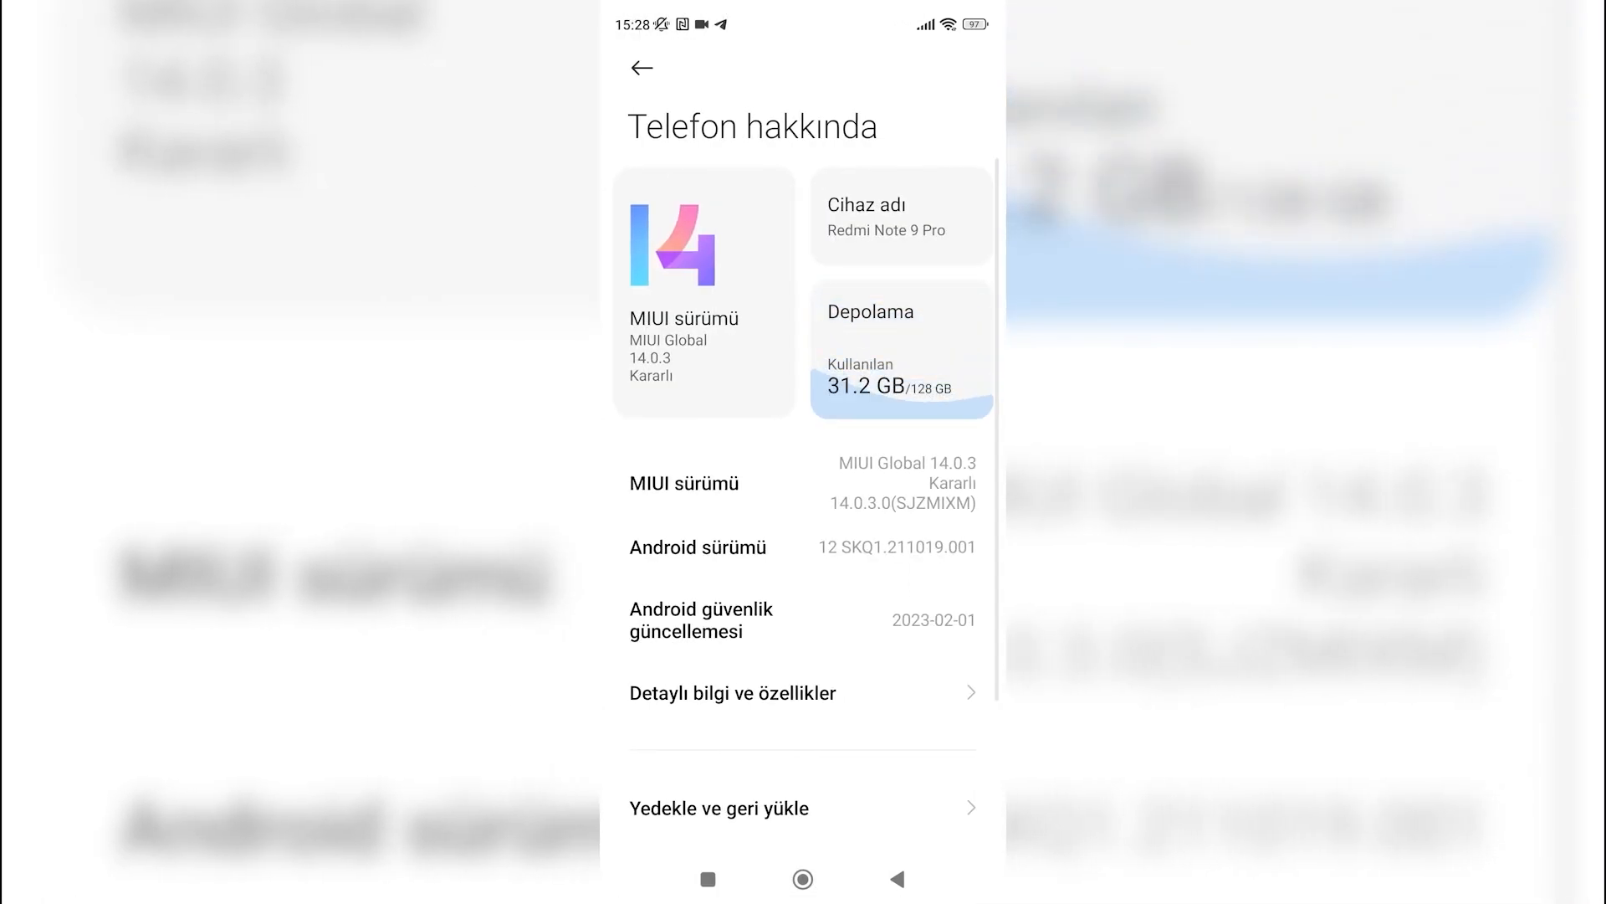
pyautogui.click(802, 481)
pyautogui.click(802, 482)
pyautogui.click(803, 482)
pyautogui.click(803, 482)
pyautogui.click(803, 482)
pyautogui.click(802, 482)
pyautogui.click(802, 482)
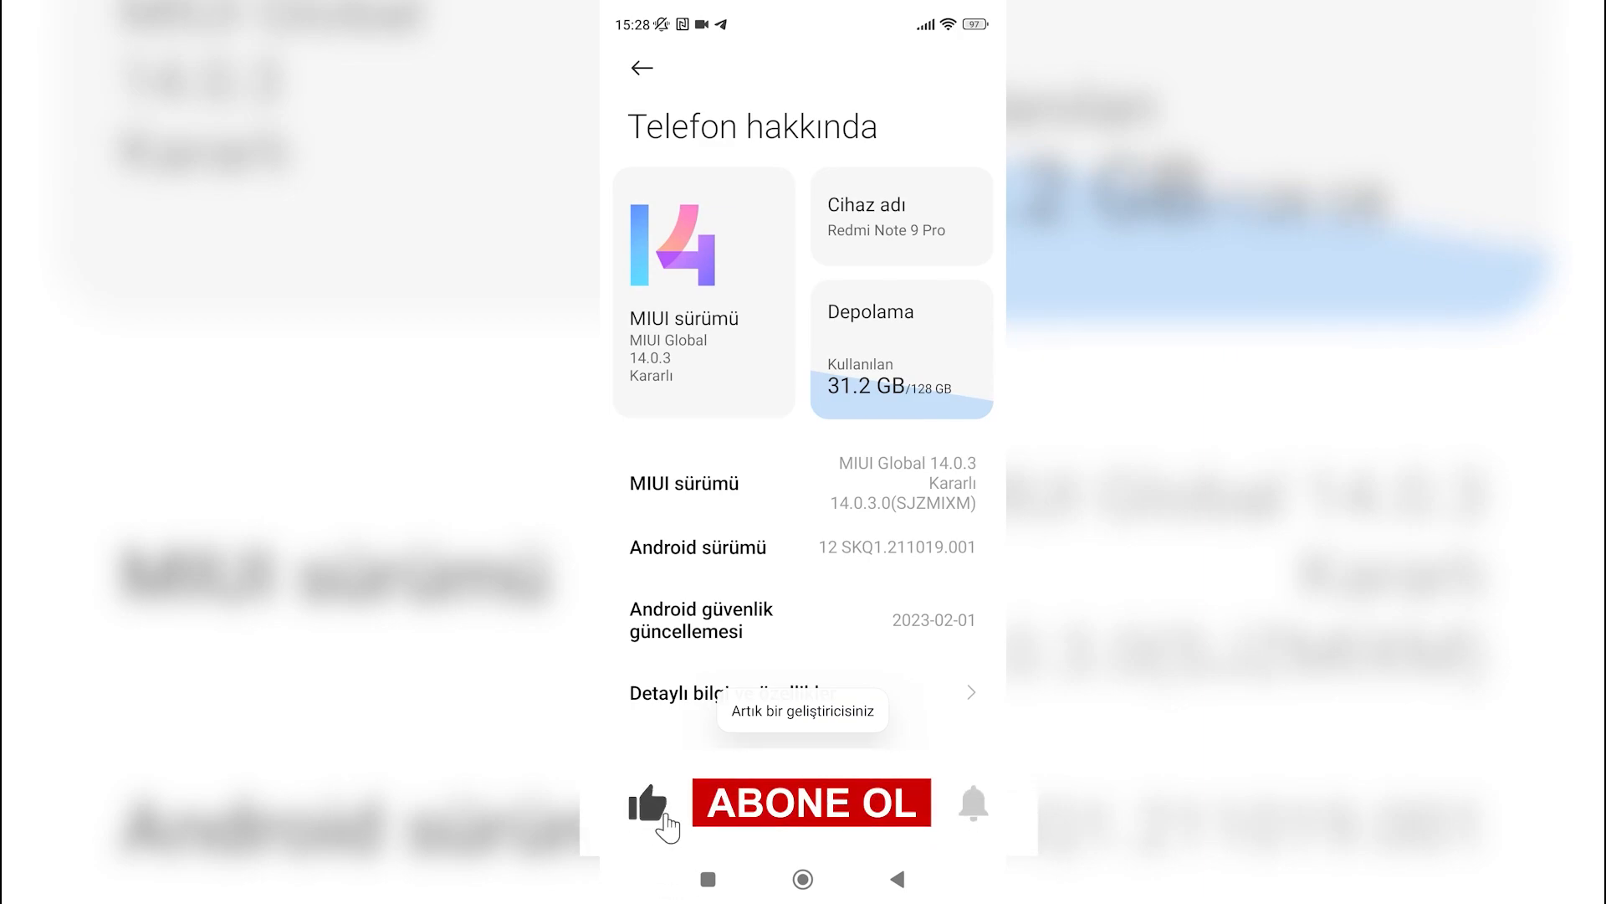
pyautogui.click(897, 879)
# - Search the phone settings for "gelişt" and open Geliştirici seçenekleri
pyautogui.click(803, 186)
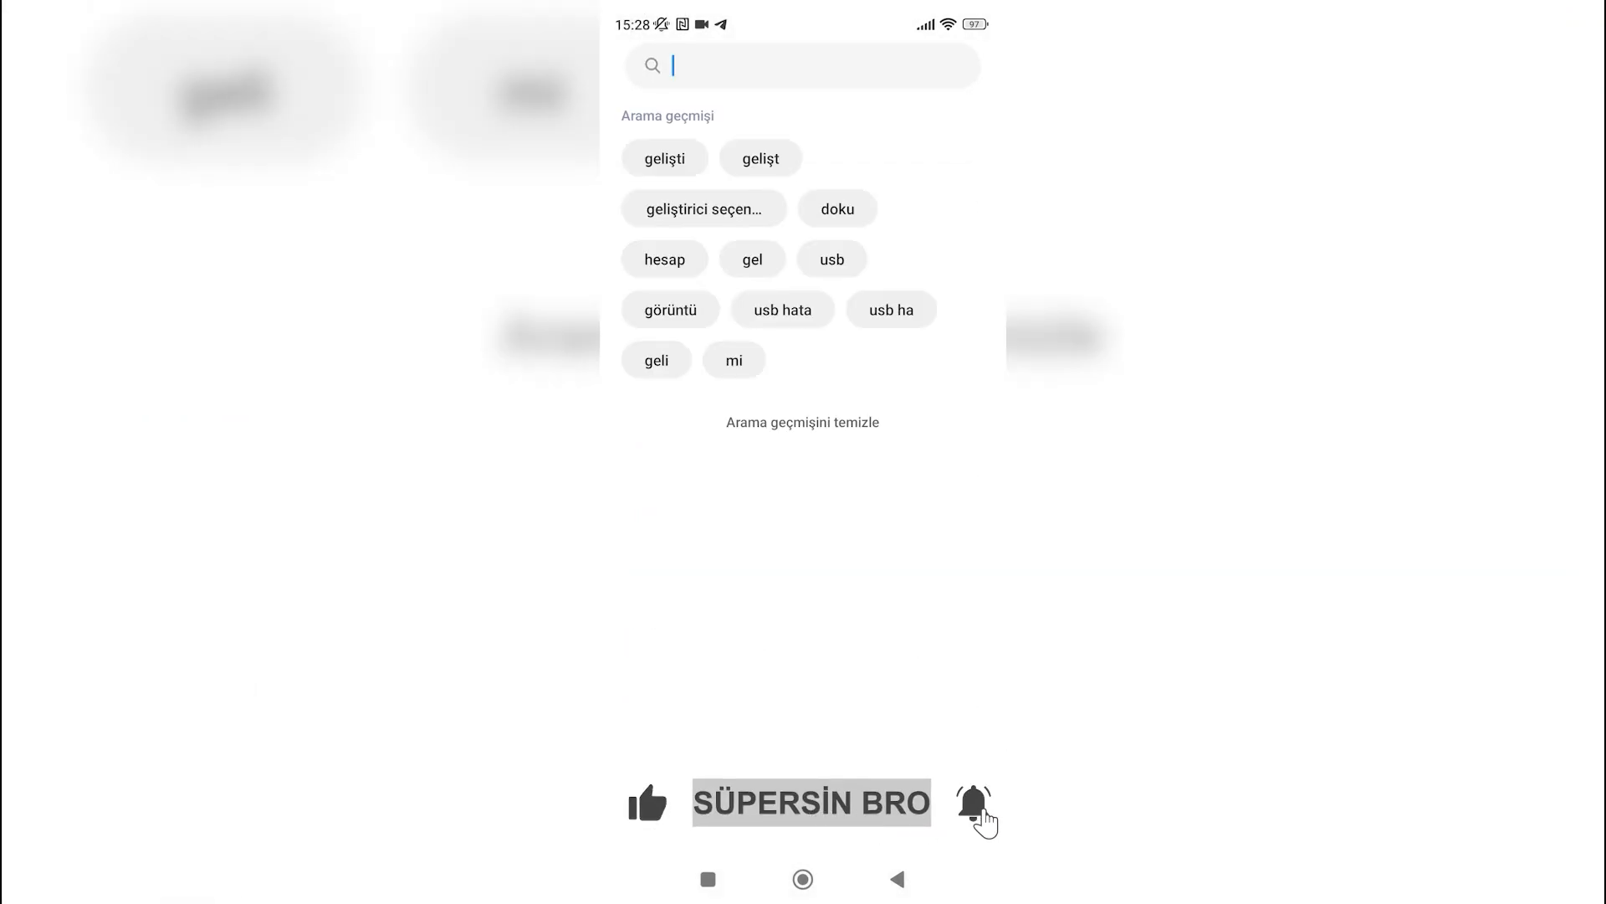
pyautogui.write('geliş')
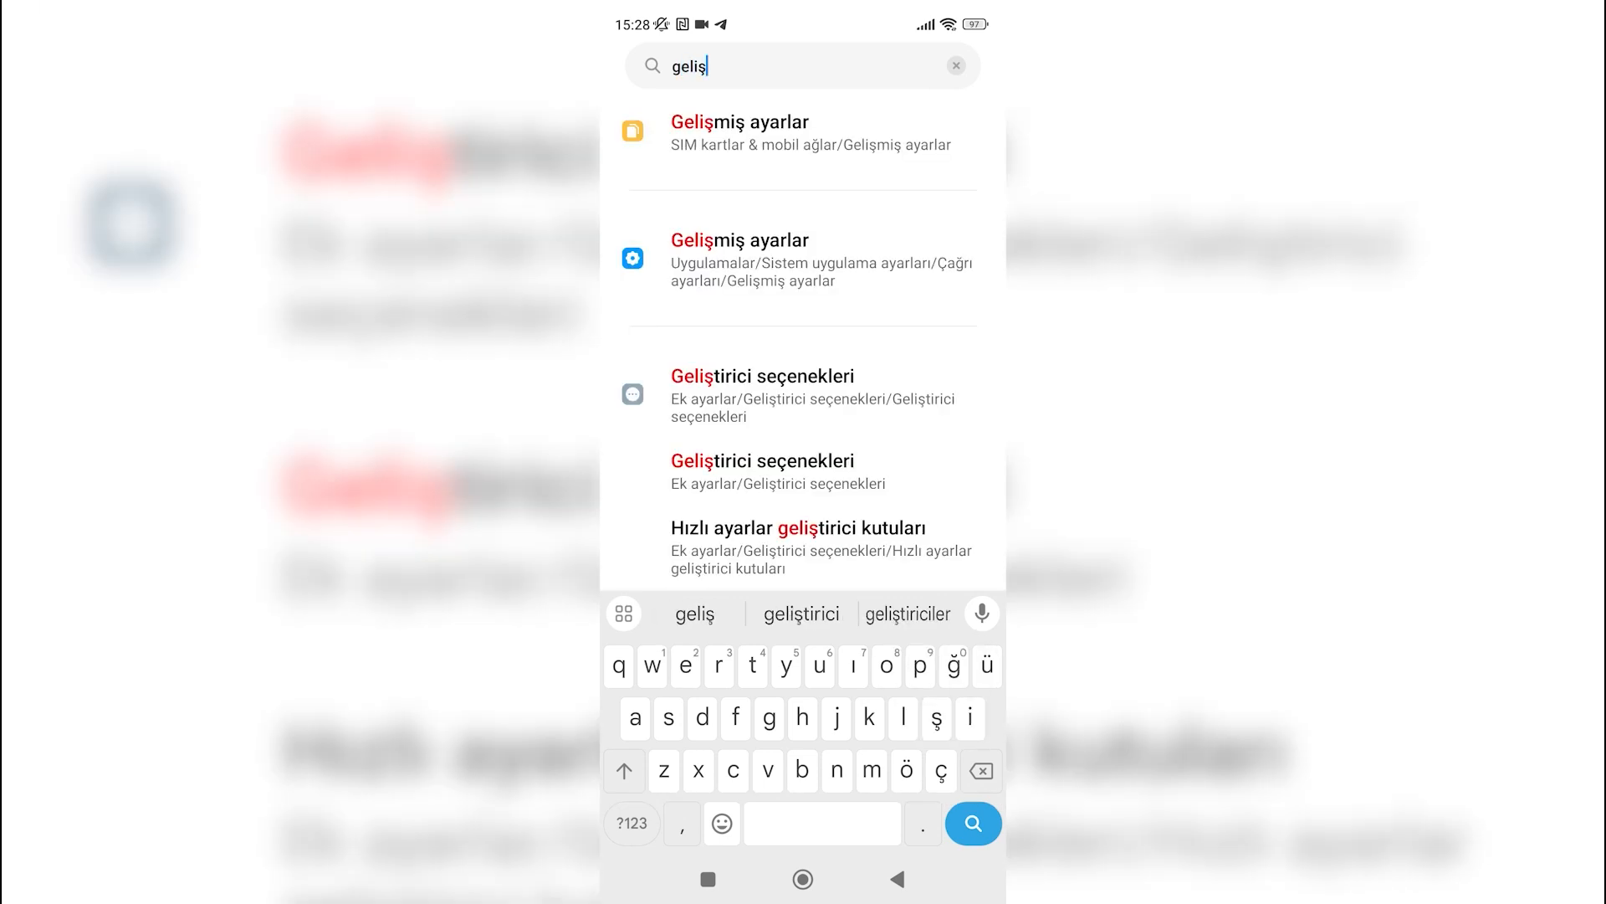
pyautogui.write('t')
pyautogui.click(761, 130)
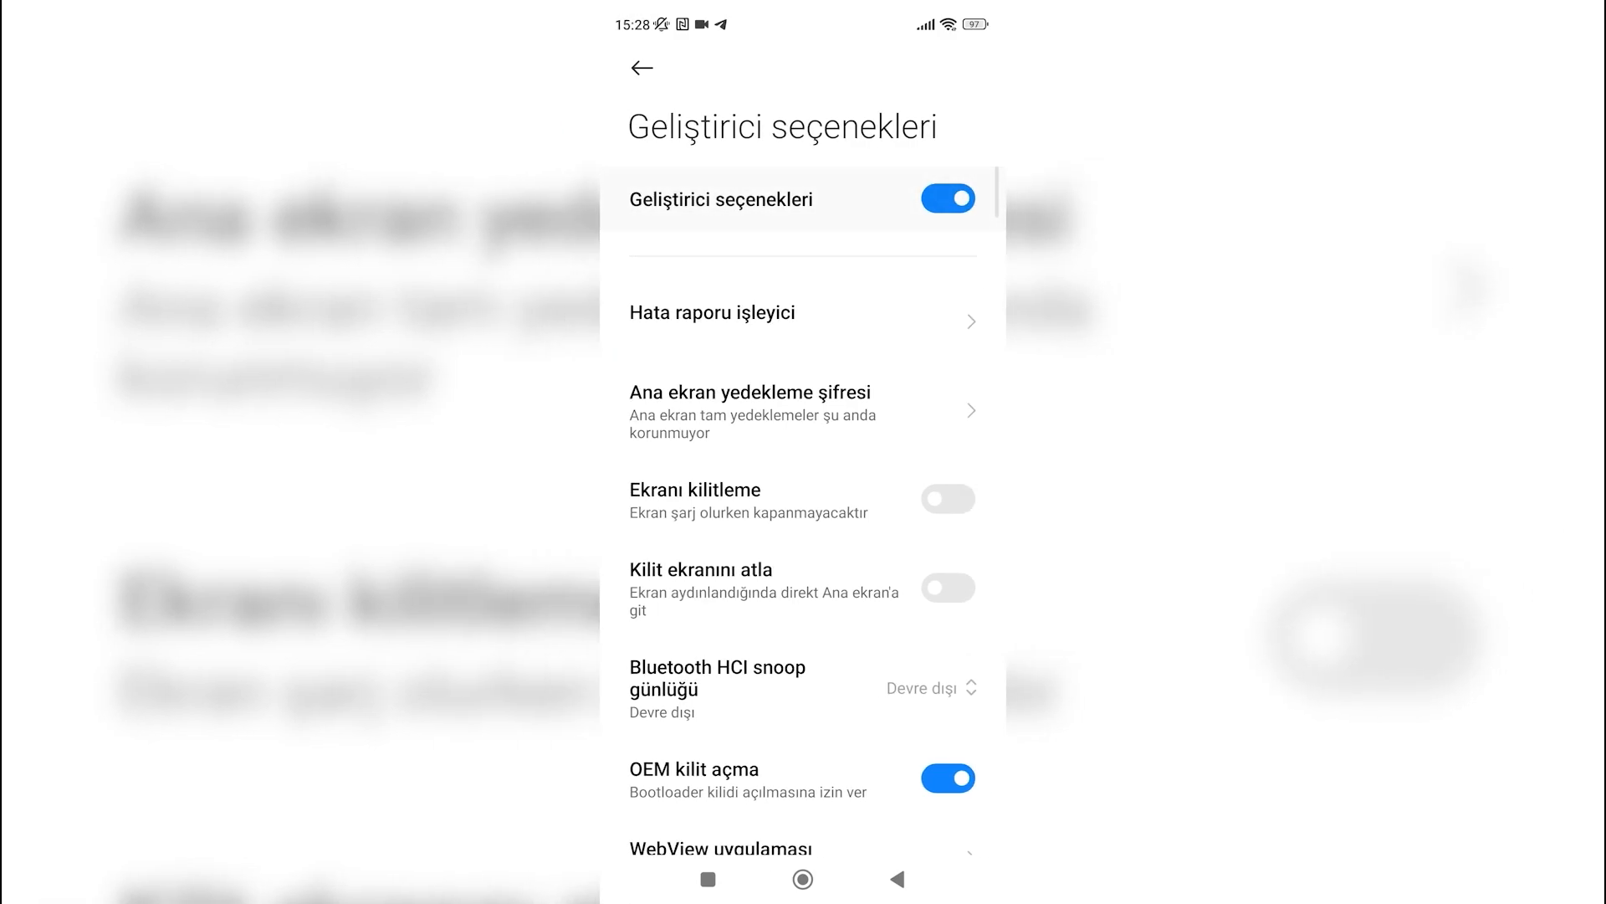
# - Turn on USB hata ayıklama in the developer options and accept its risk warning
pyautogui.scroll(-10, 803, 502)
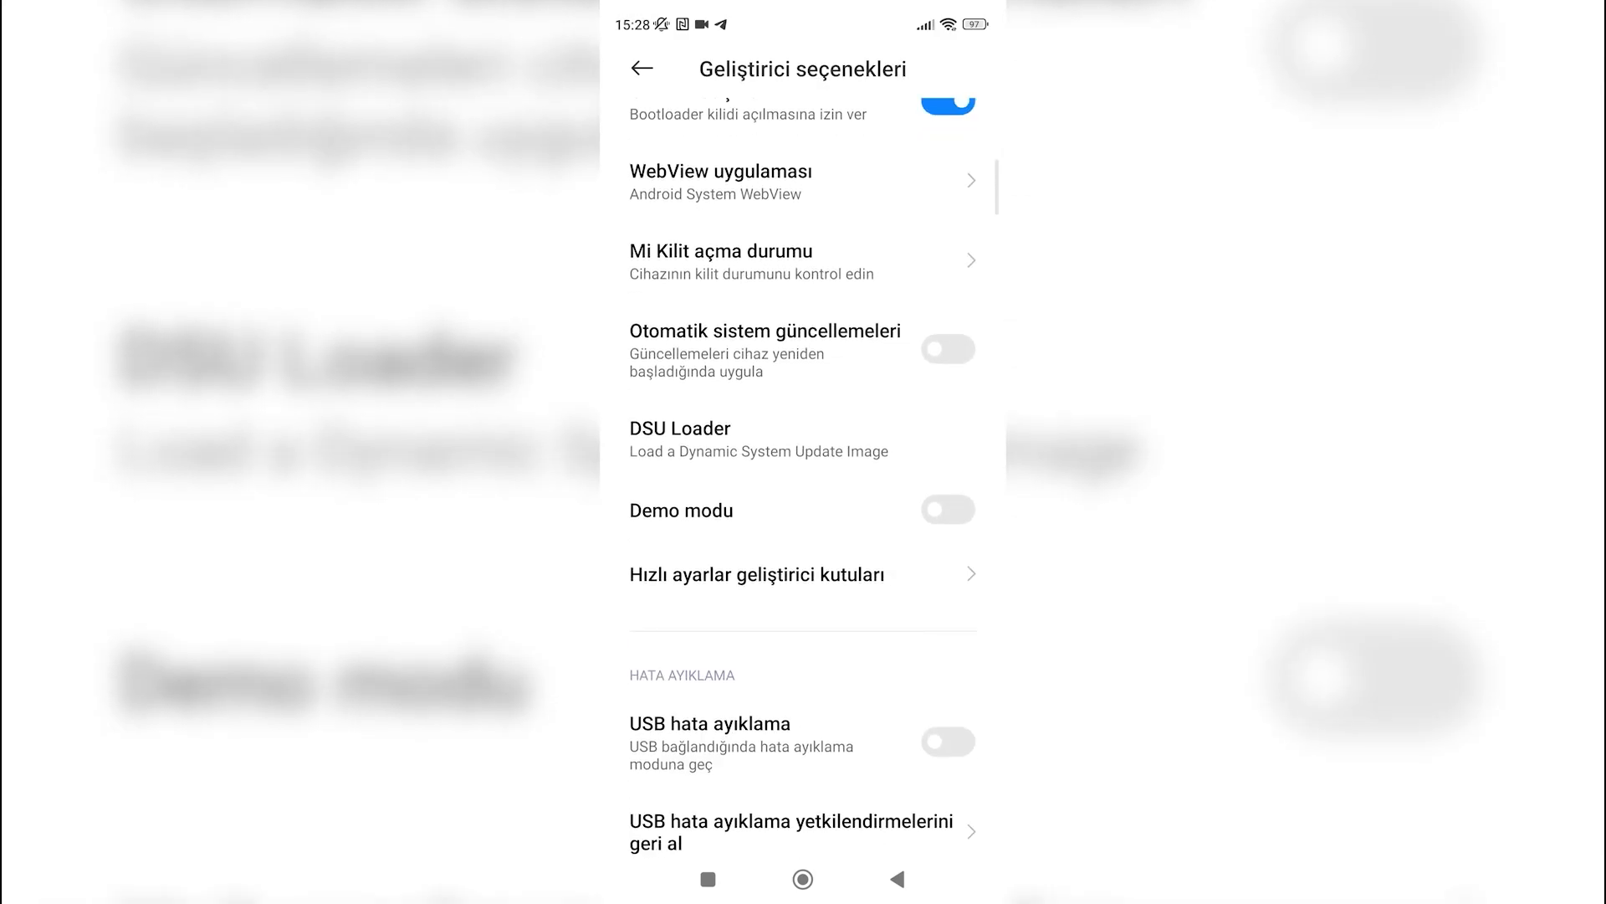
pyautogui.scroll(-5, 803, 502)
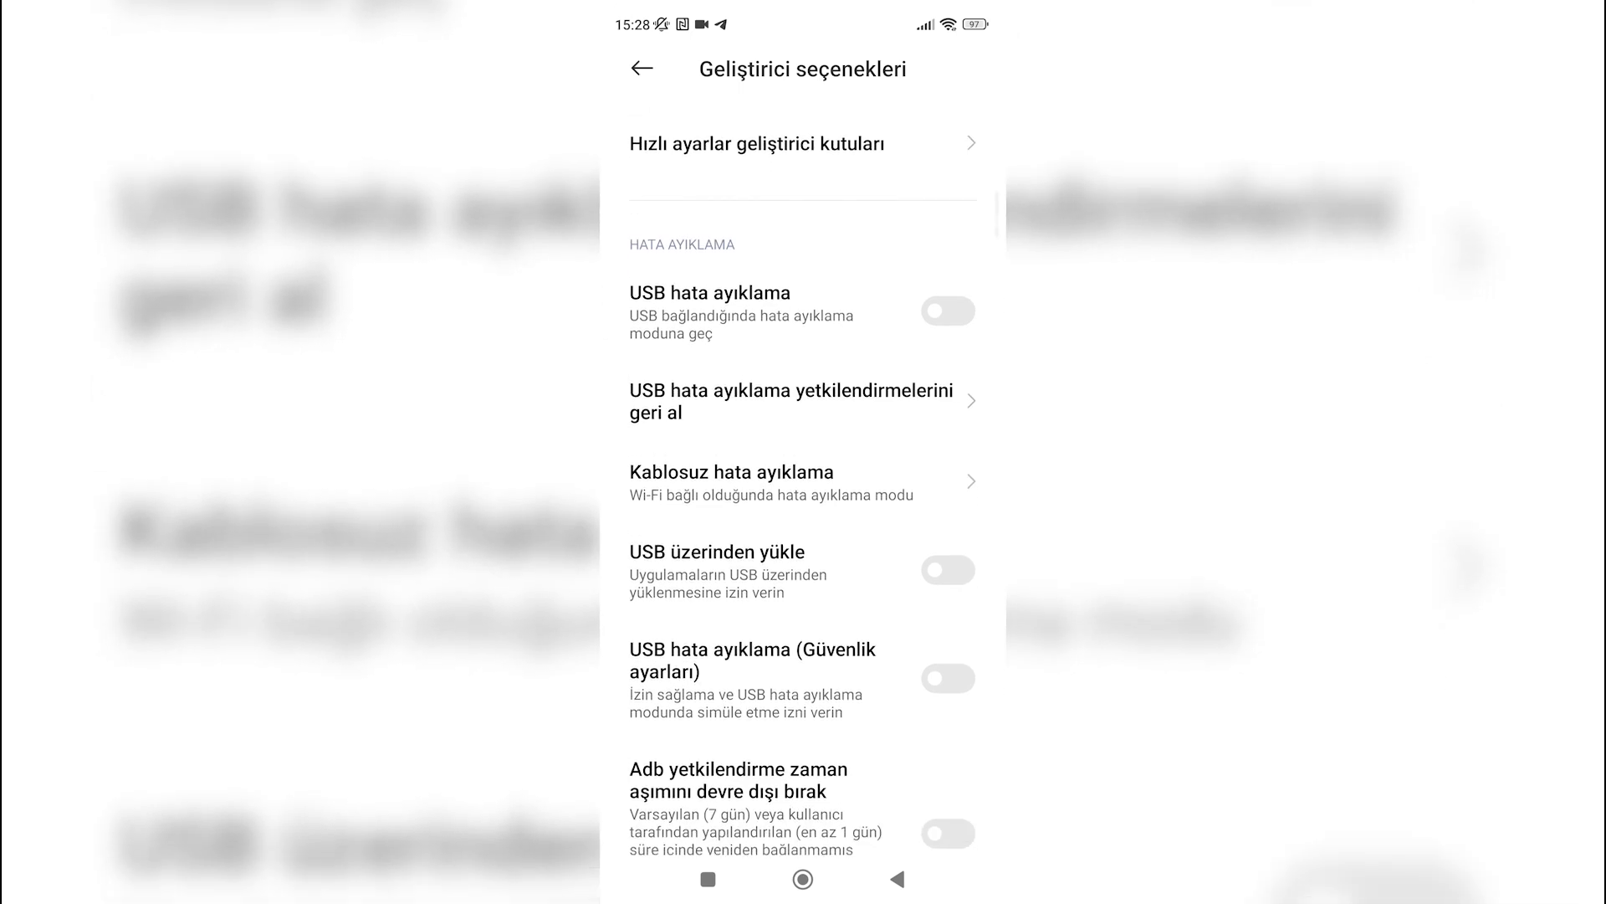
pyautogui.click(948, 310)
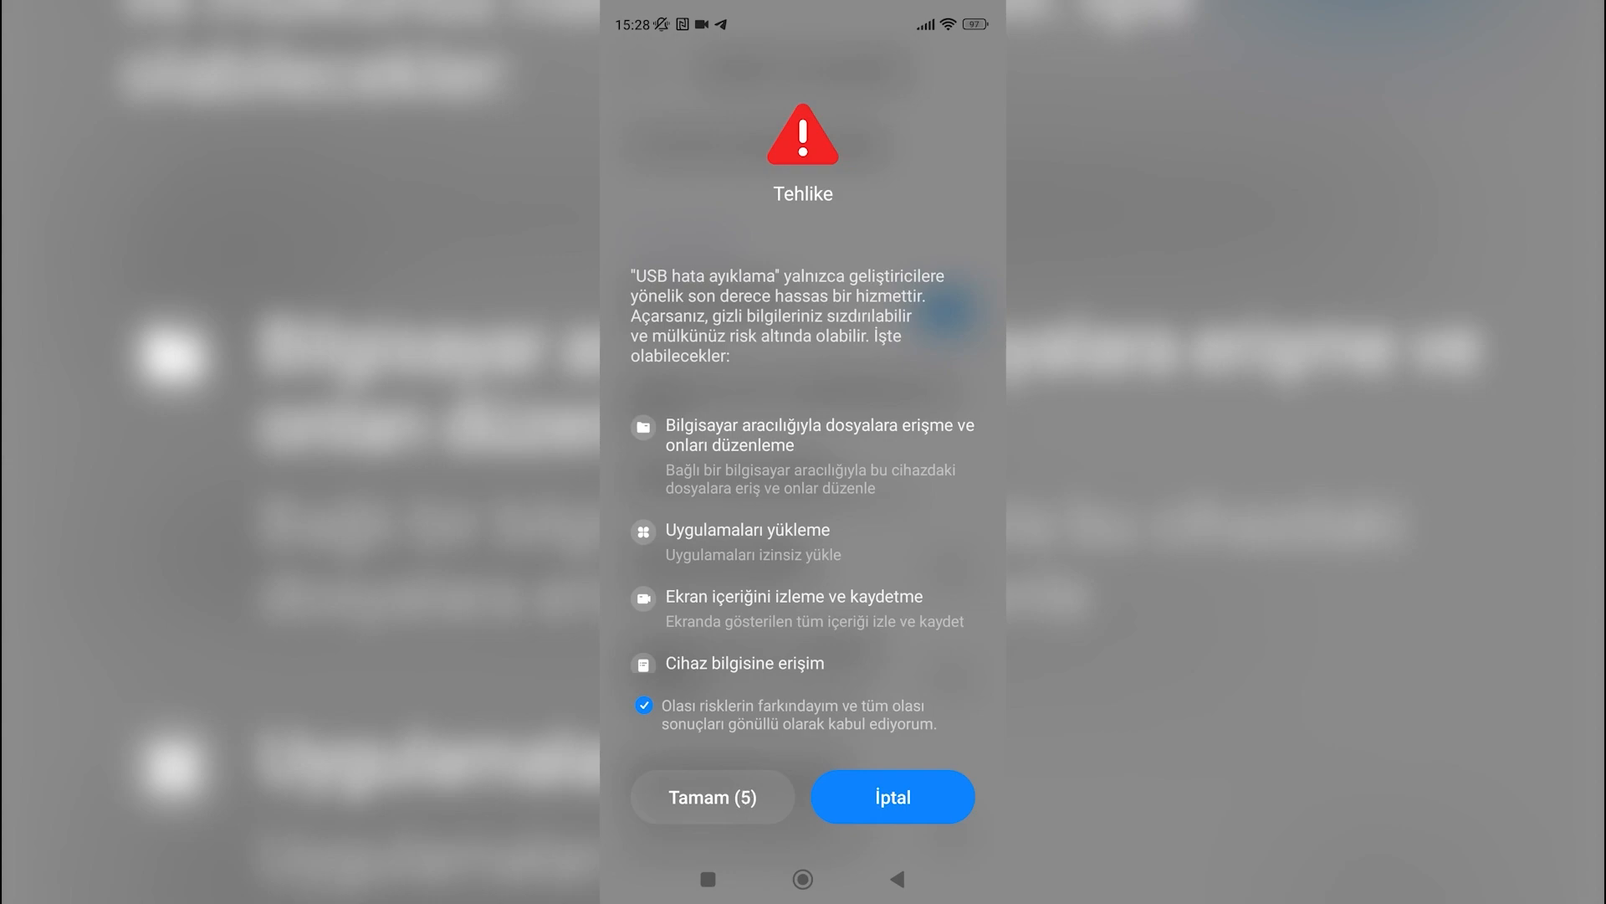
pyautogui.click(712, 795)
# - Turn on USB hata ayıklama (Güvenlik ayarları) and accept all of its security warnings
pyautogui.scroll(-2, 803, 493)
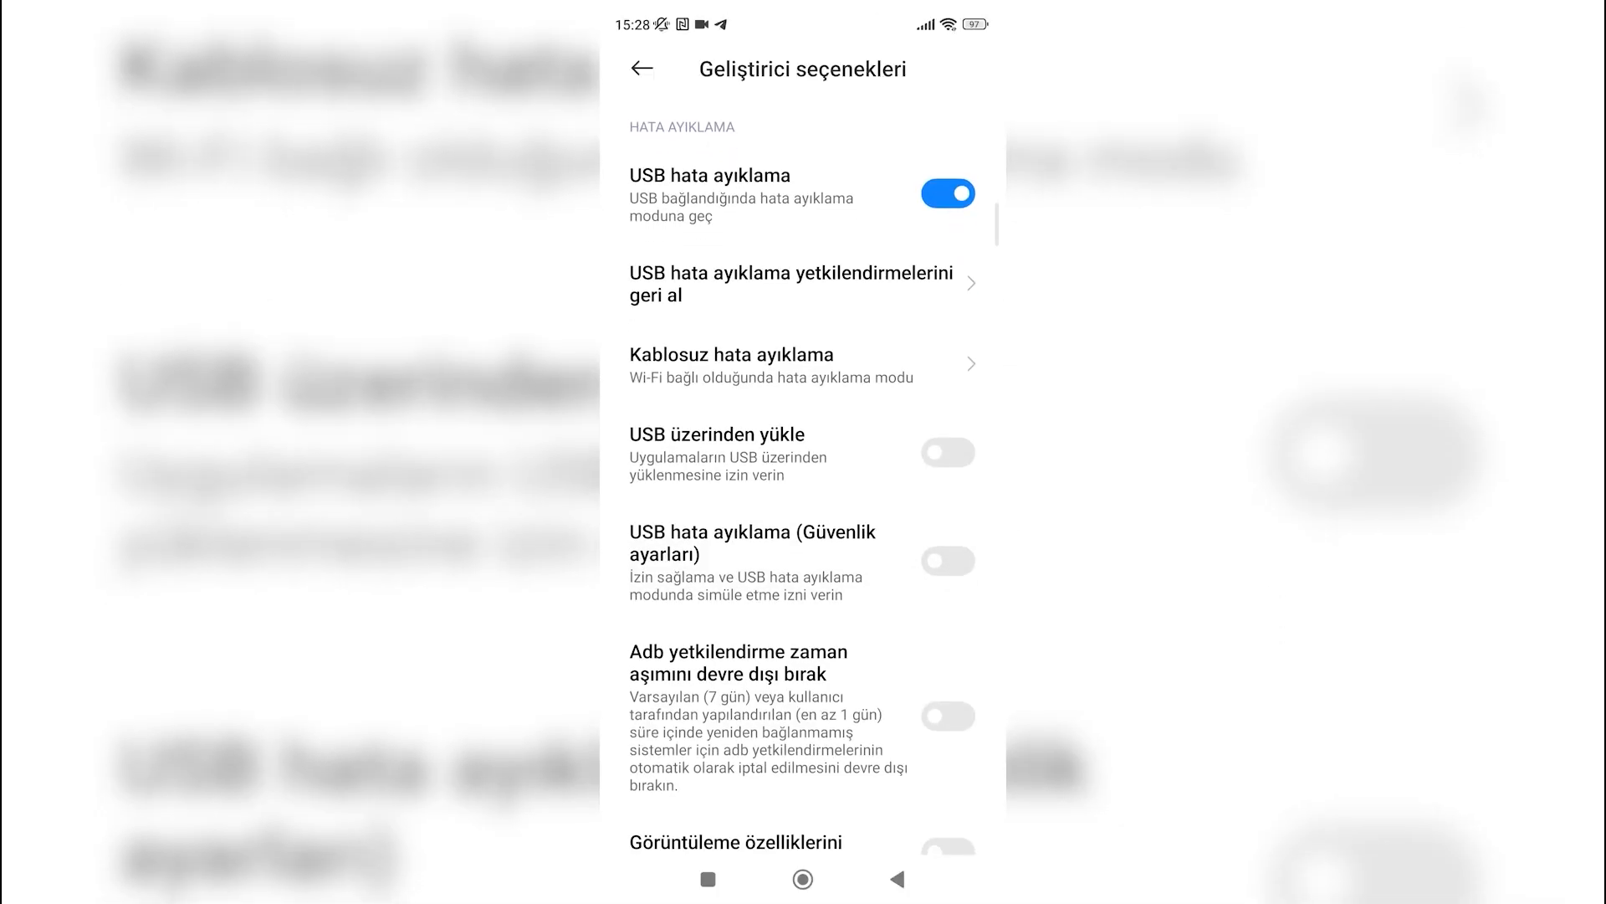
pyautogui.scroll(-1, 803, 494)
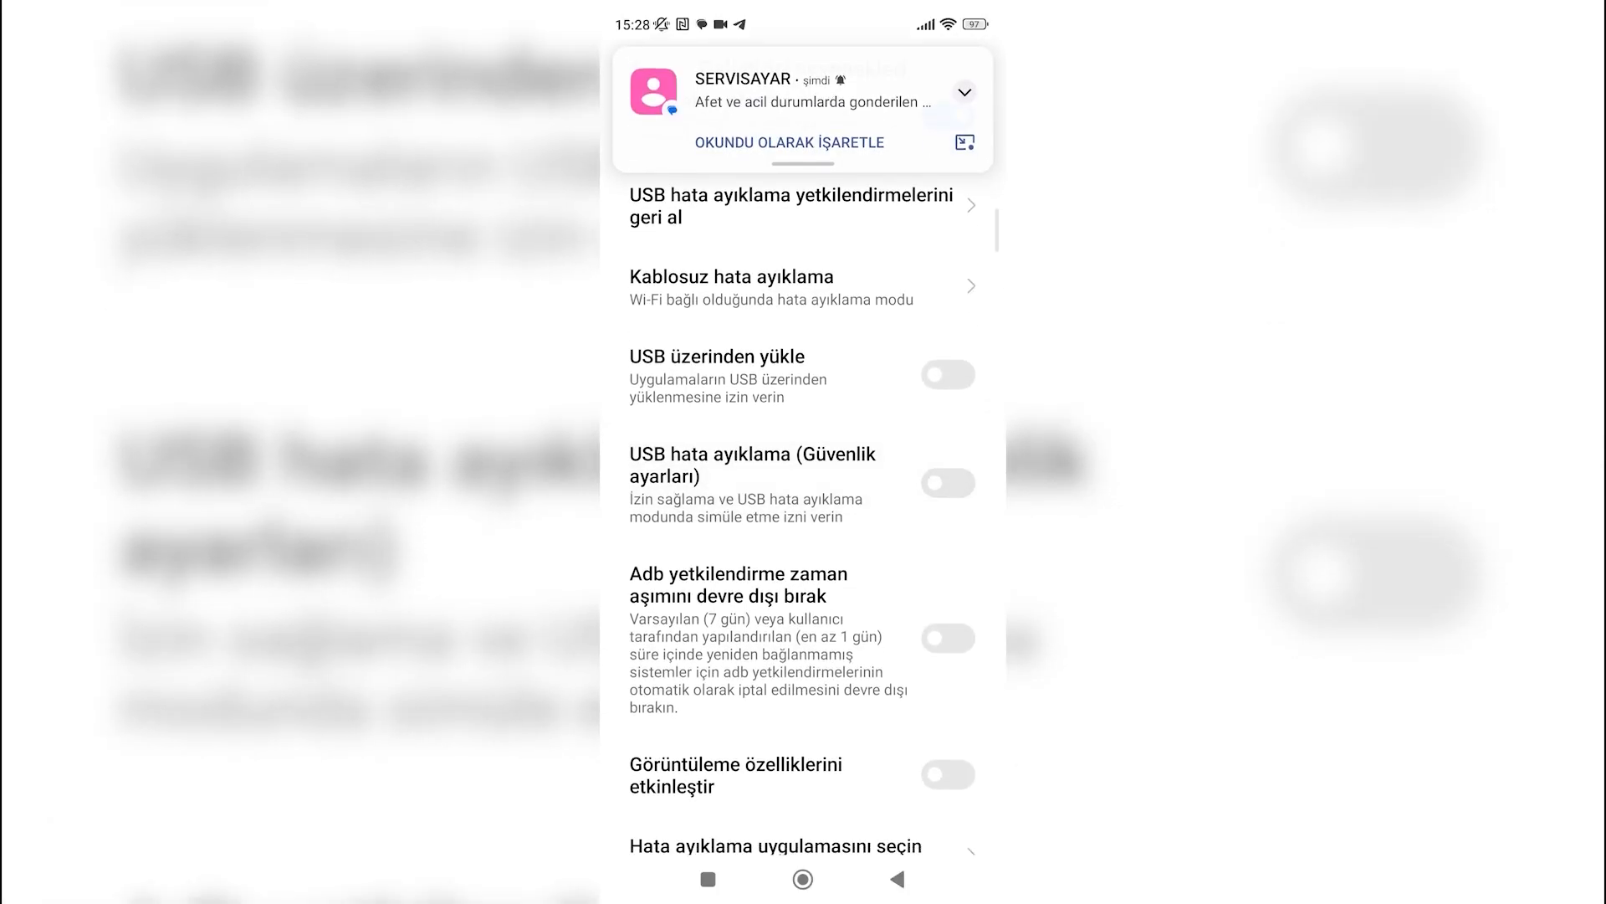
pyautogui.click(947, 483)
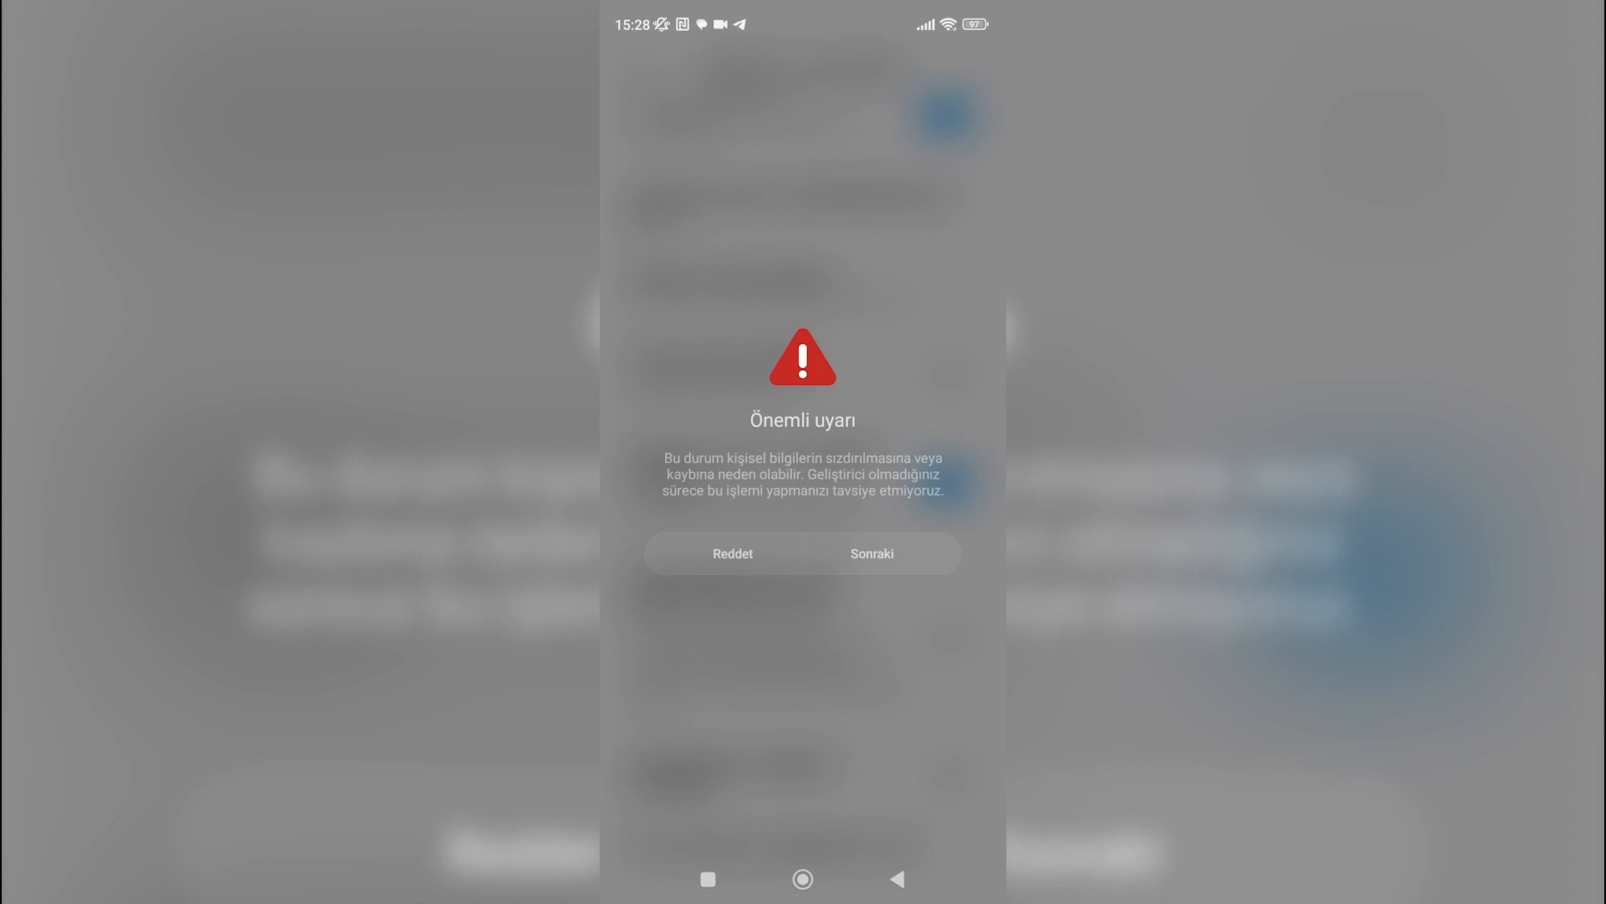
pyautogui.click(871, 553)
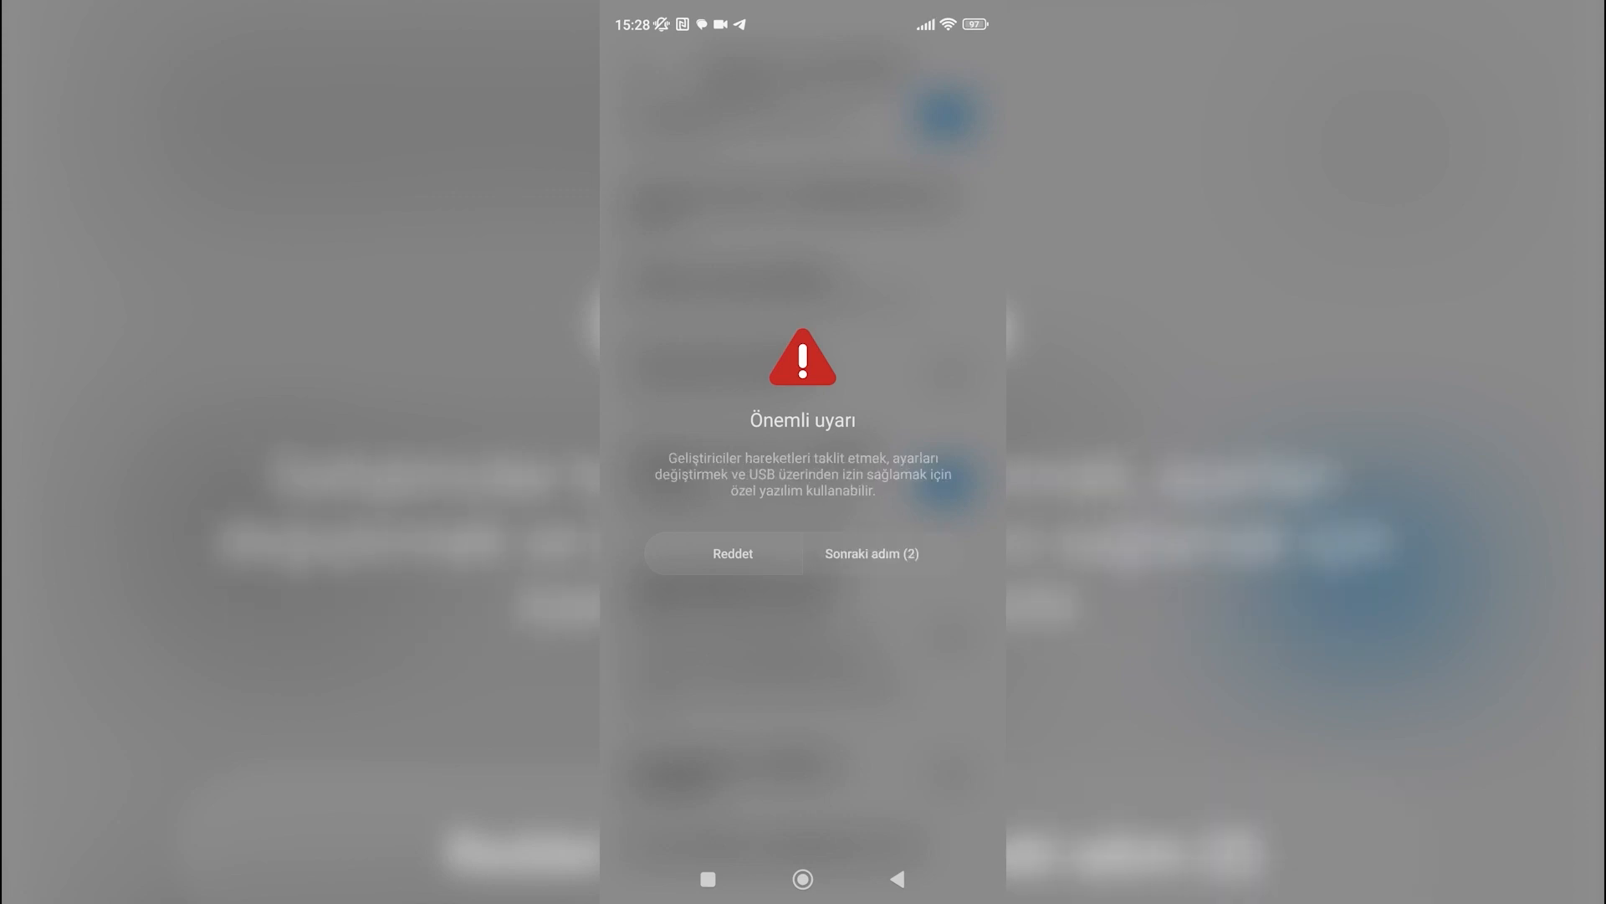
pyautogui.click(872, 553)
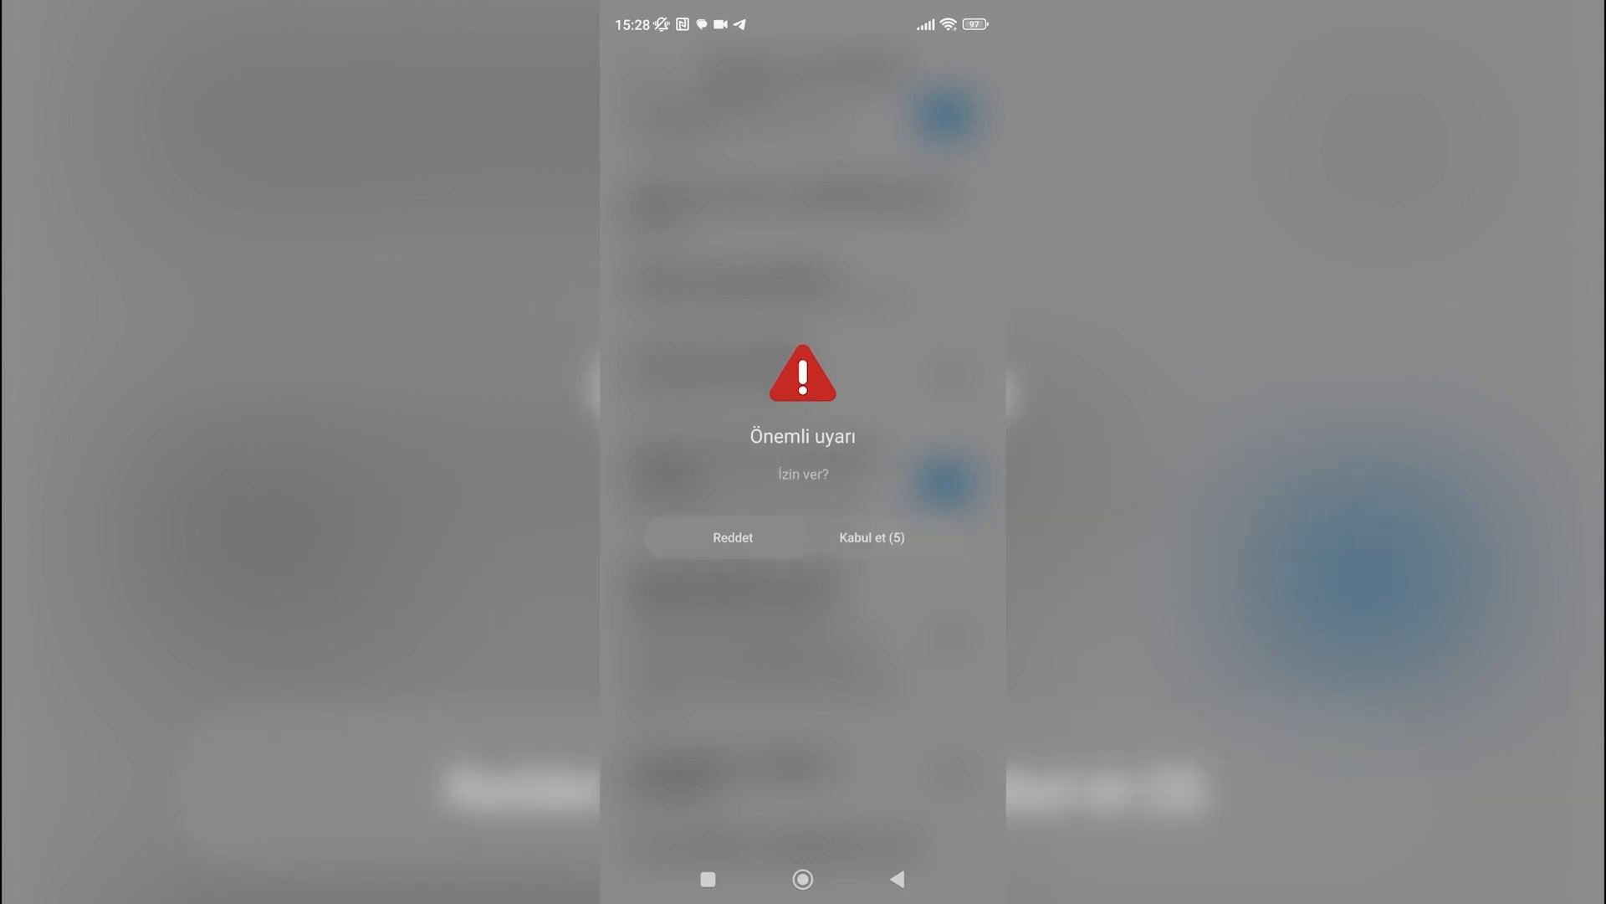
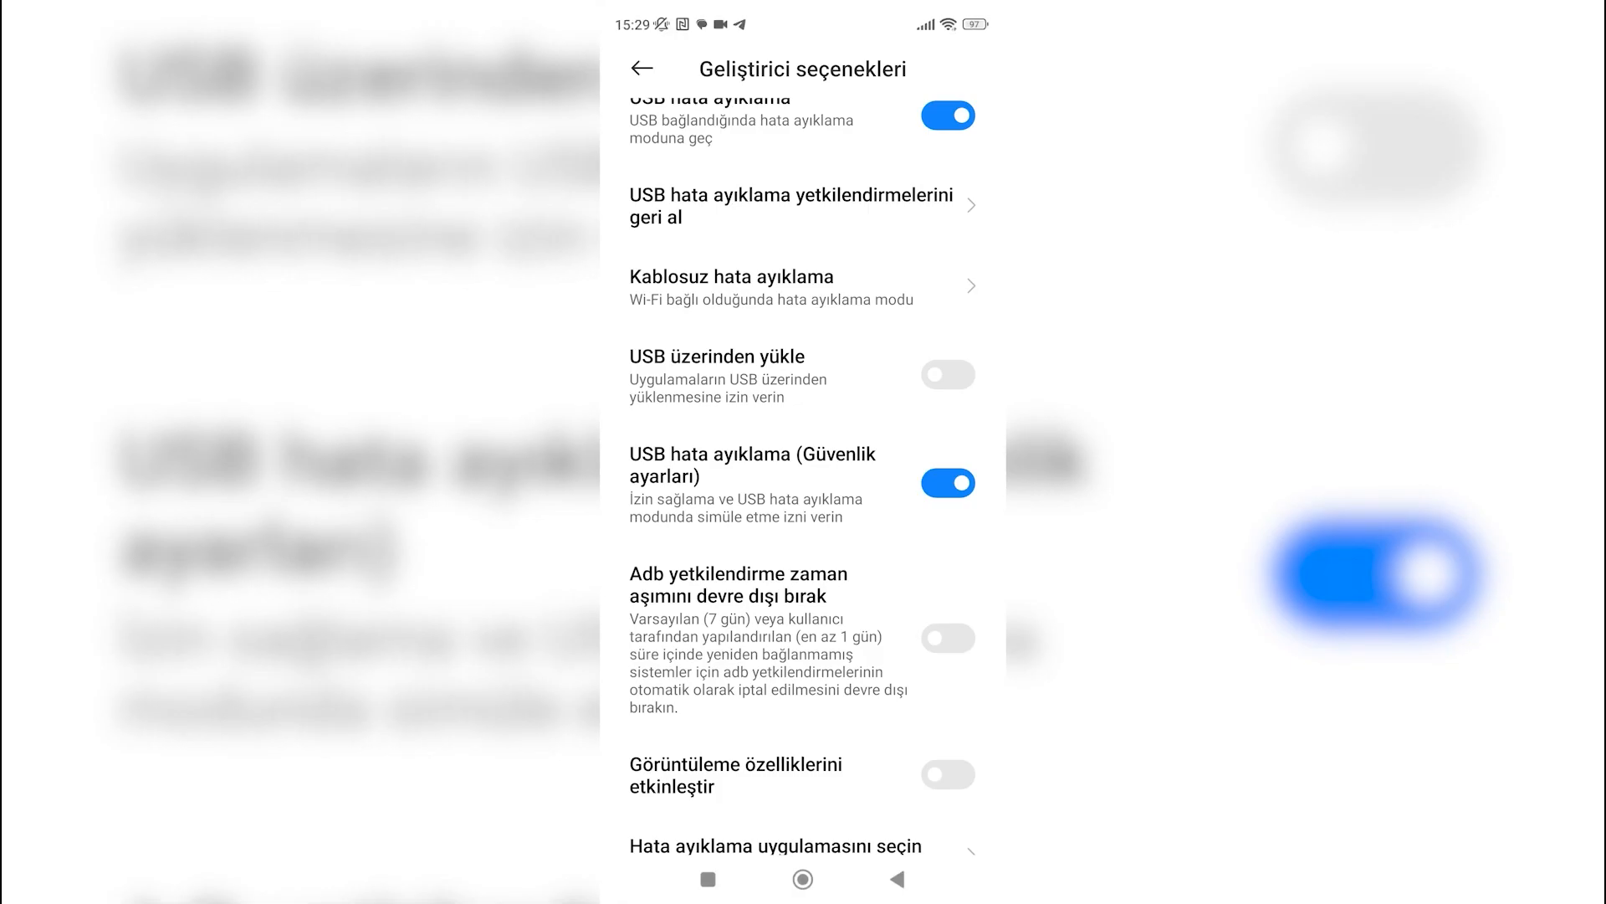
pyautogui.scroll(2, 803, 460)
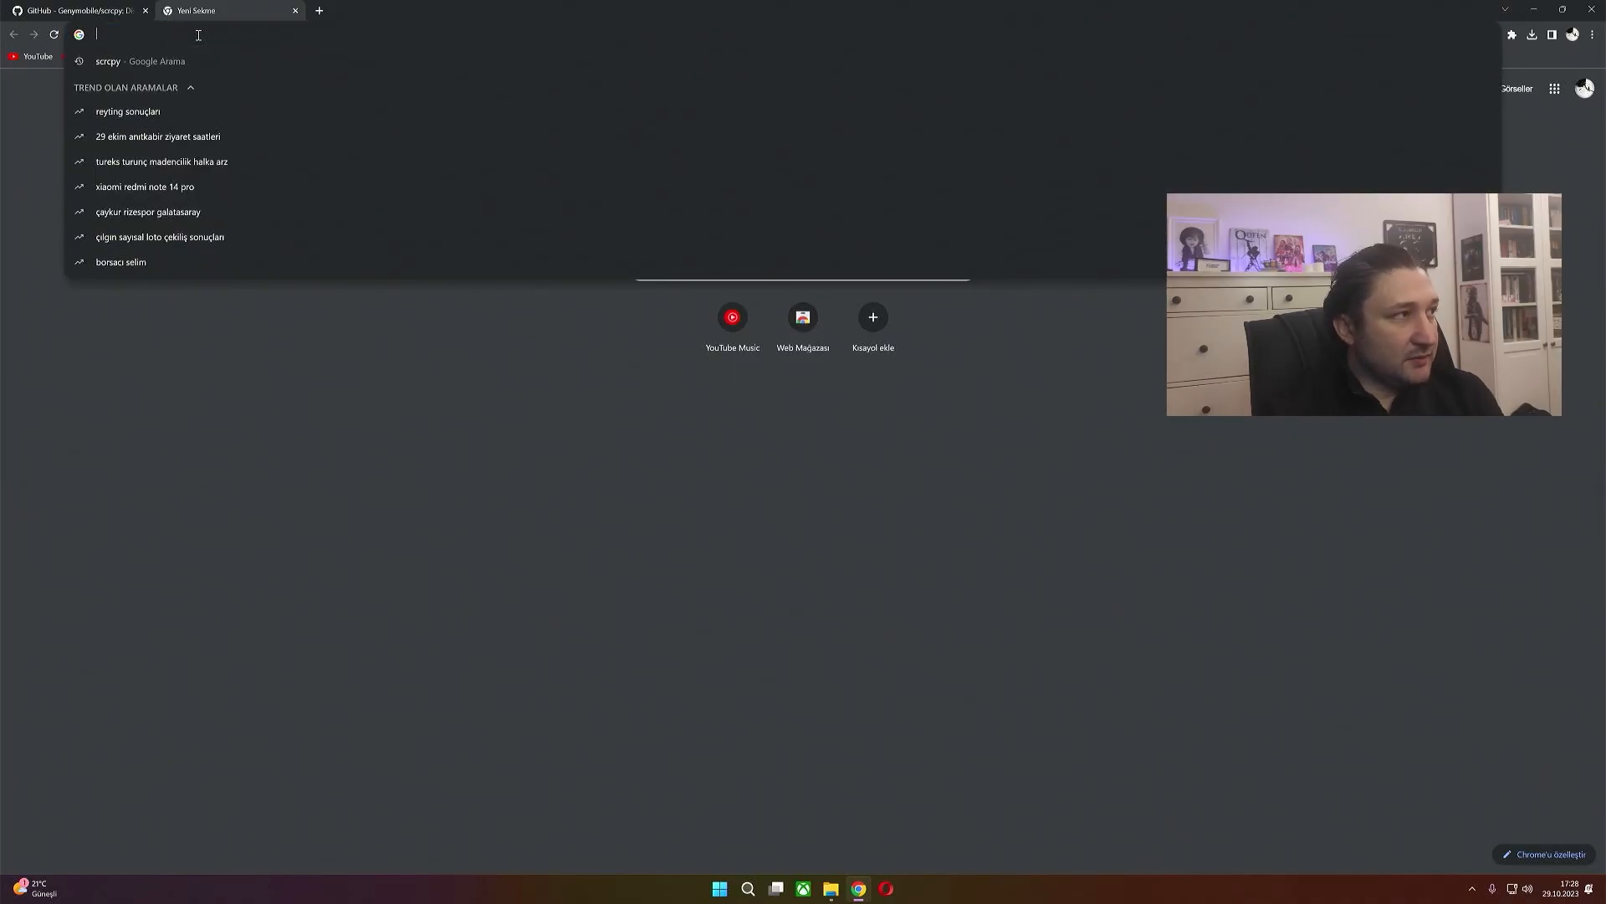
# - In Chrome on the PC, search for "adb driver xiaomi" and download ADB Installer v1.5.6 from Xiaomi Tools
pyautogui.write('ADB')
pyautogui.click(219, 86)
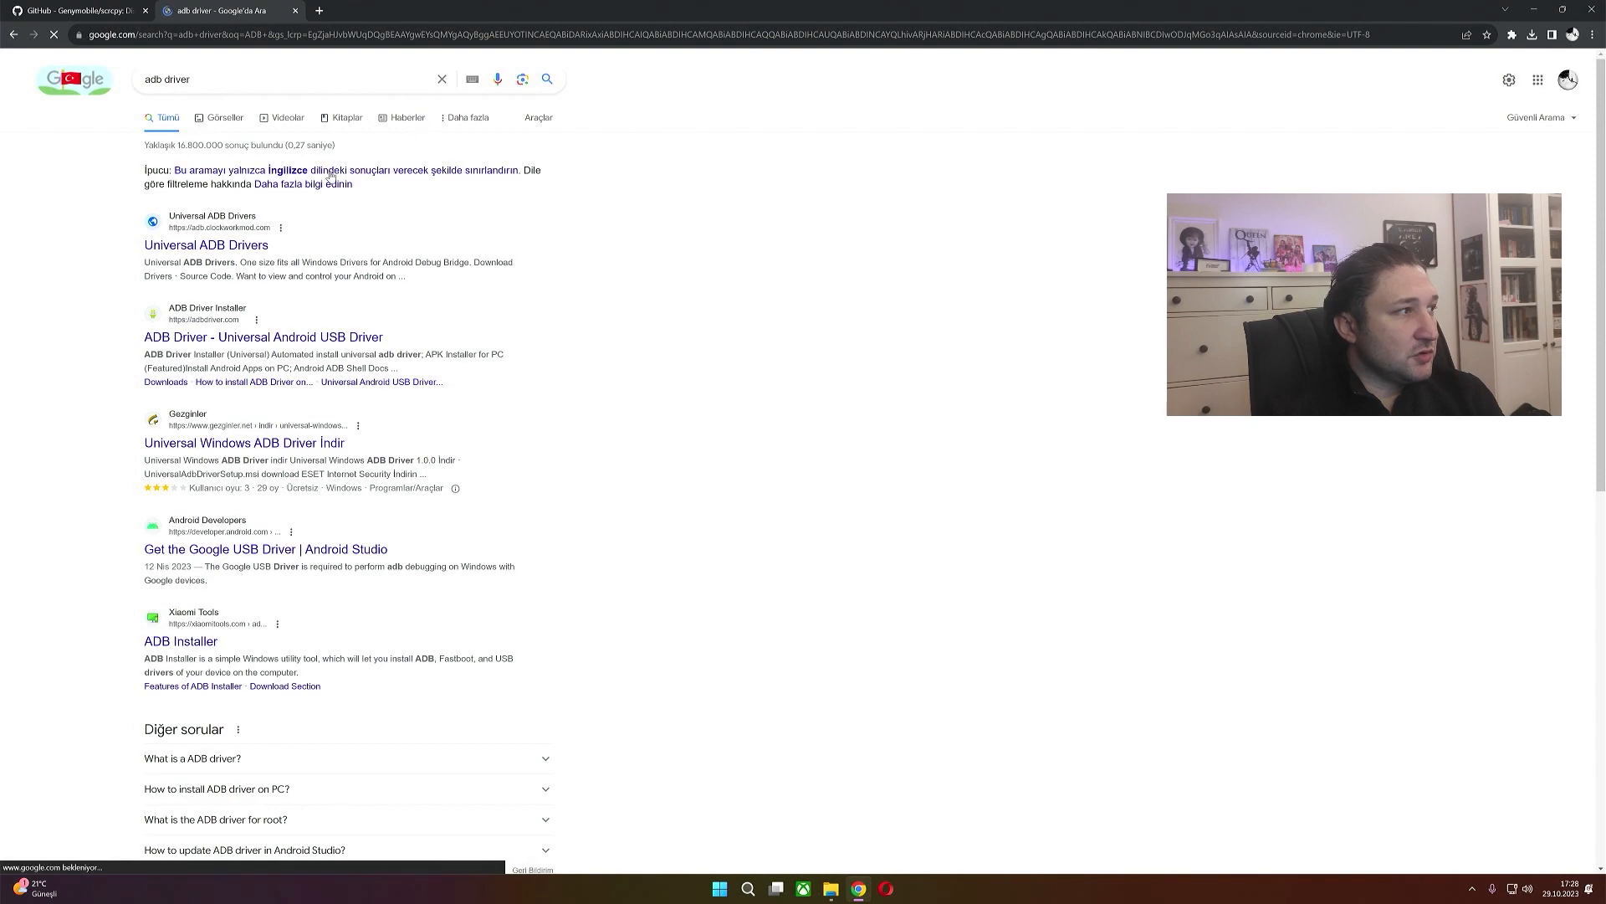
pyautogui.click(271, 79)
pyautogui.write('X')
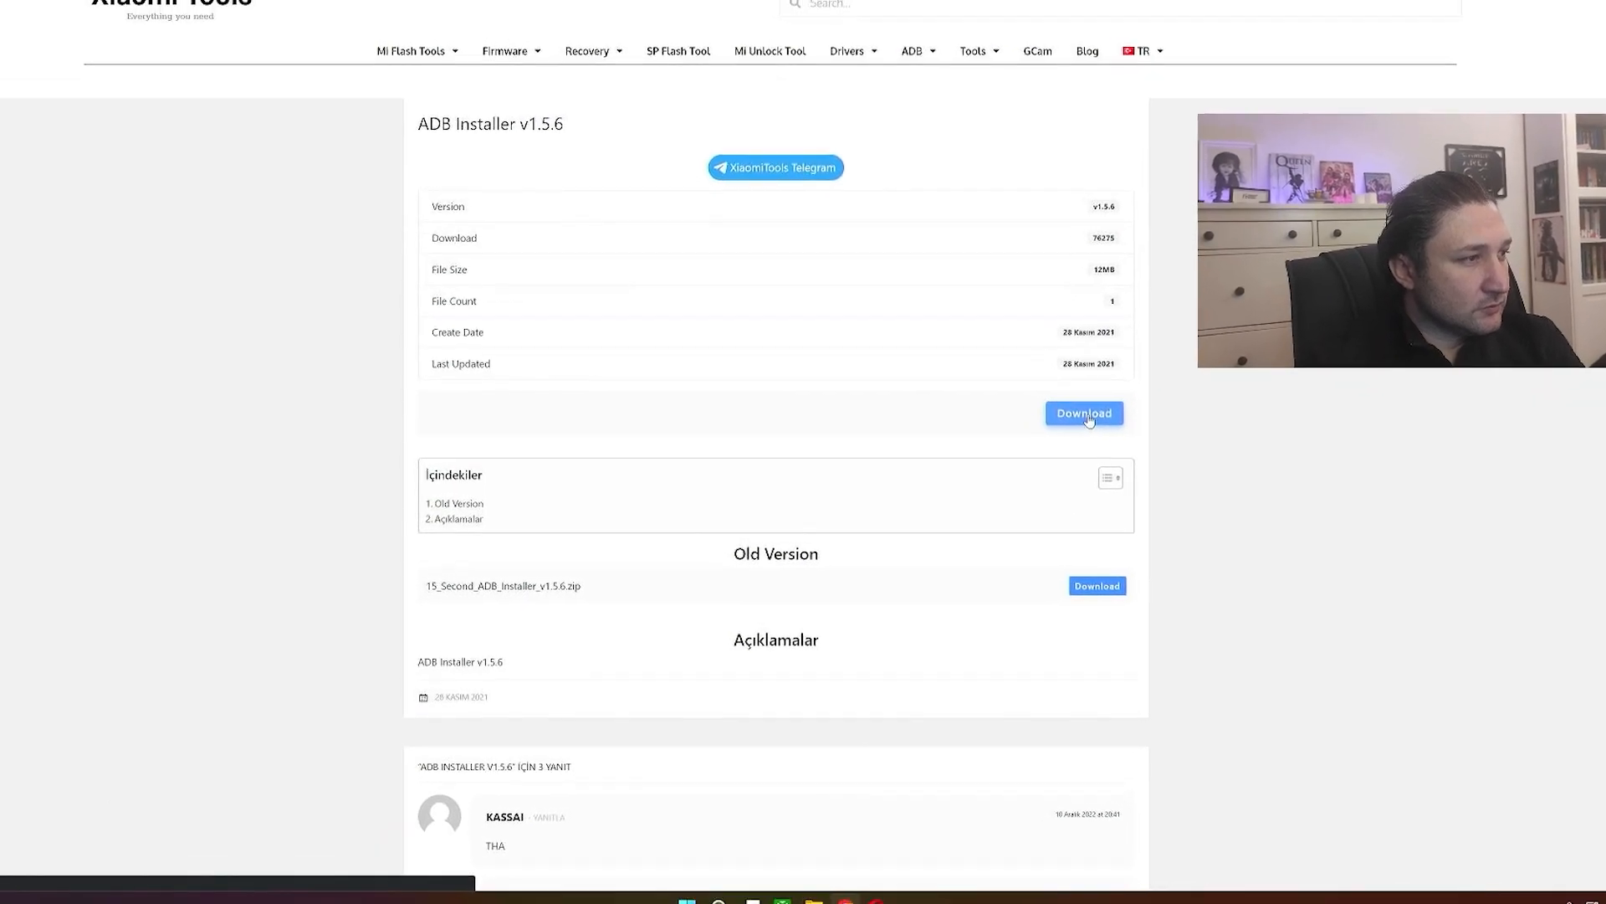
pyautogui.click(1106, 435)
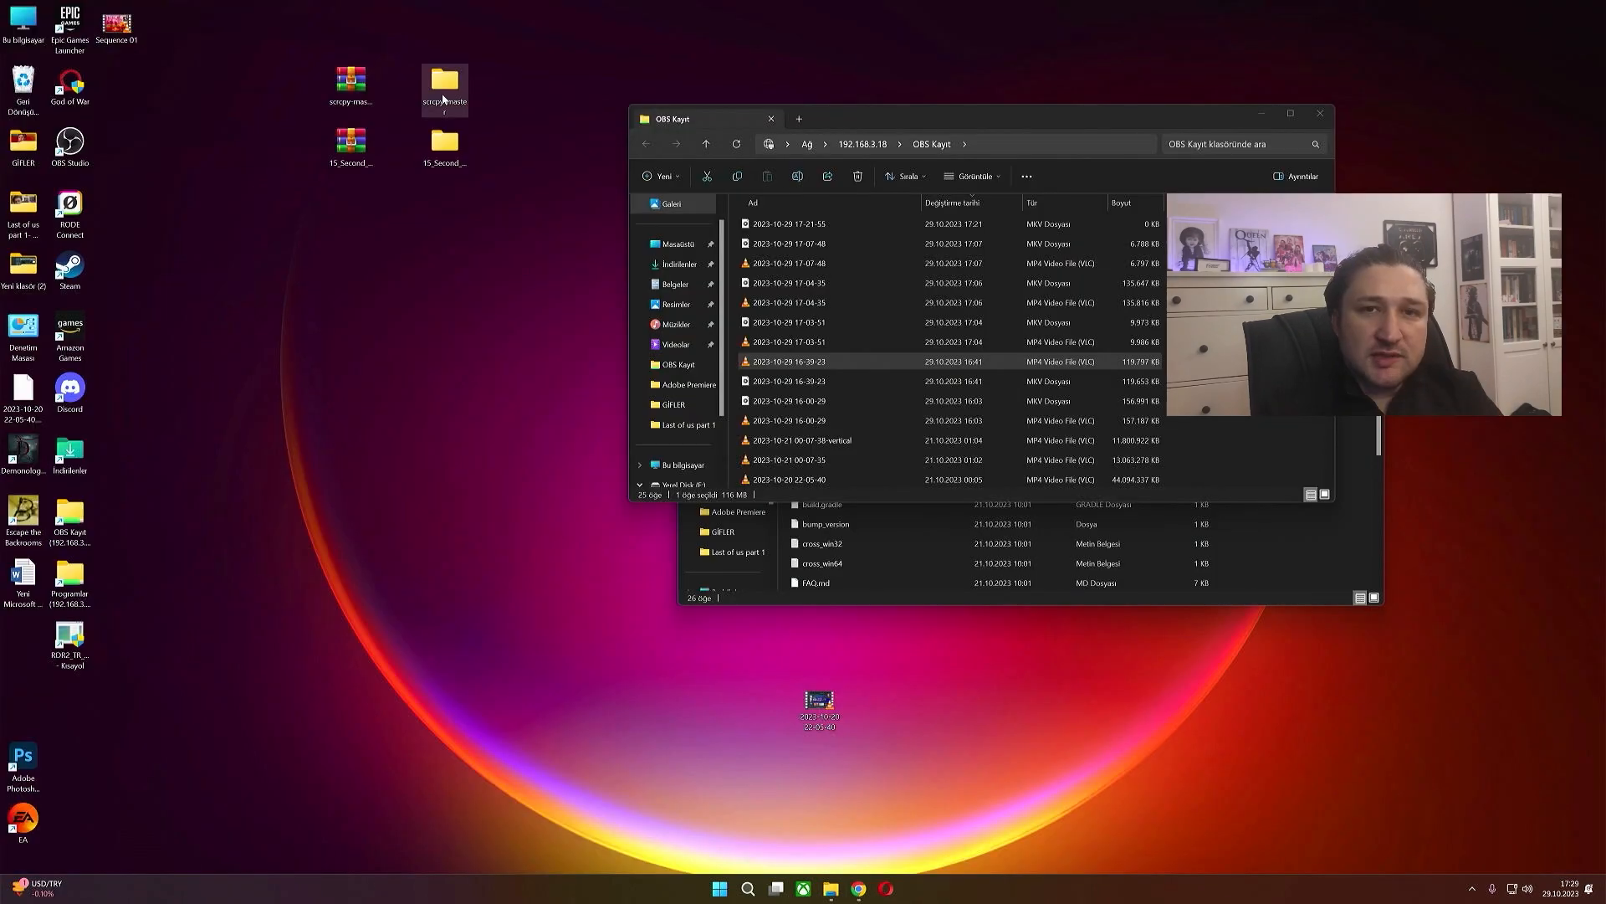
# - Launch 15 Second ADB Installer v1.5.6 from its extracted desktop folder and allow it to make changes to the PC
pyautogui.doubleClick(444, 98)
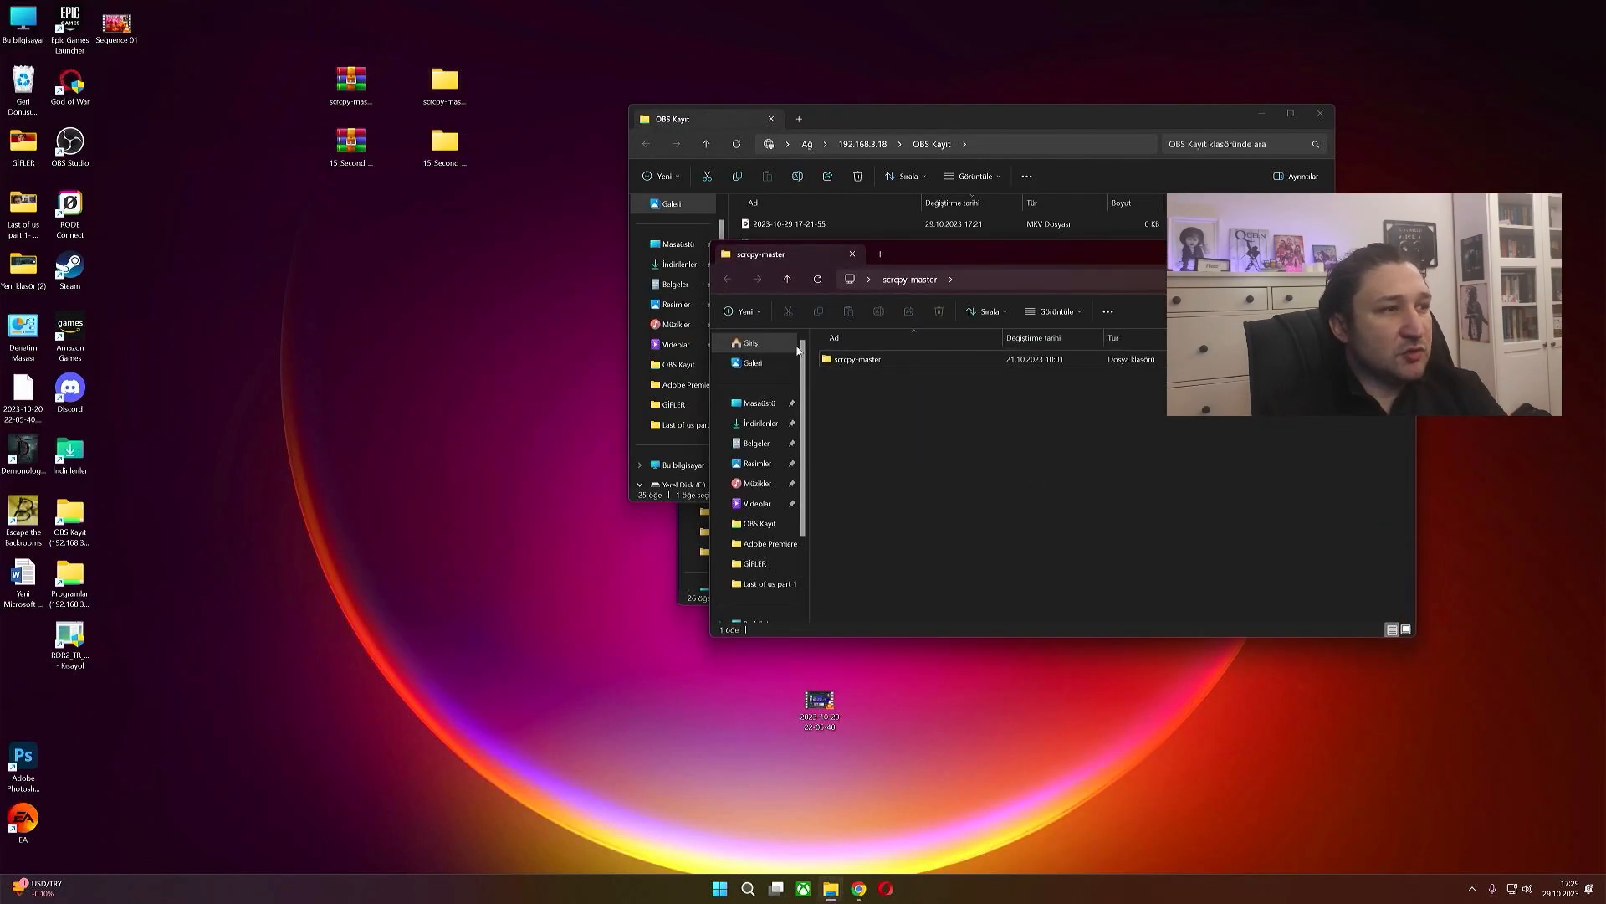
pyautogui.doubleClick(464, 147)
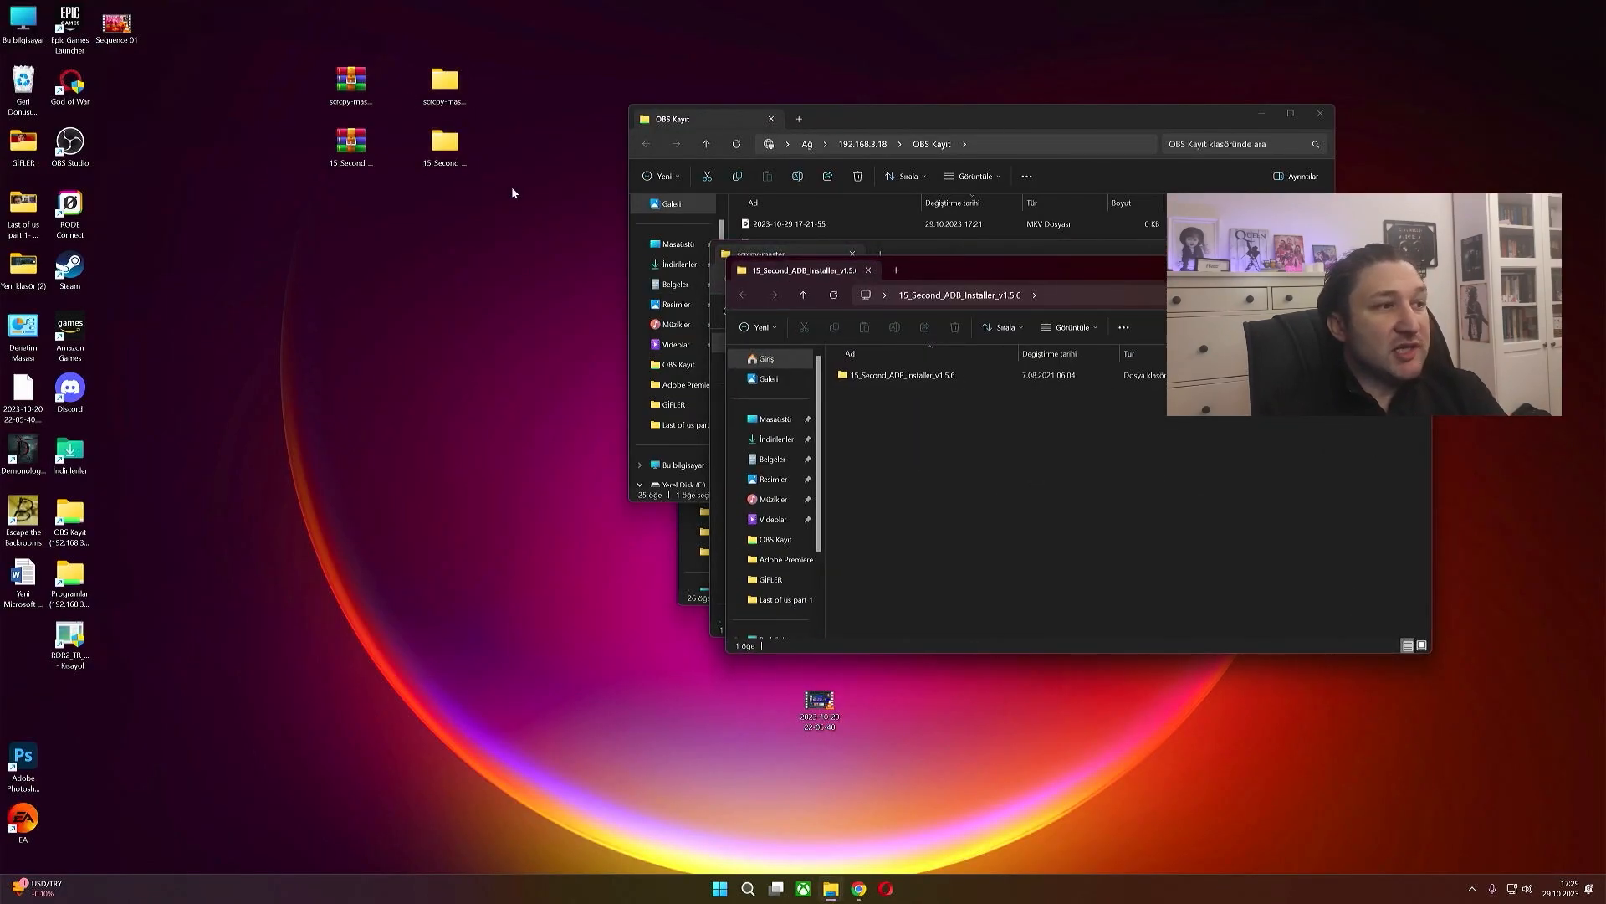
pyautogui.doubleClick(911, 387)
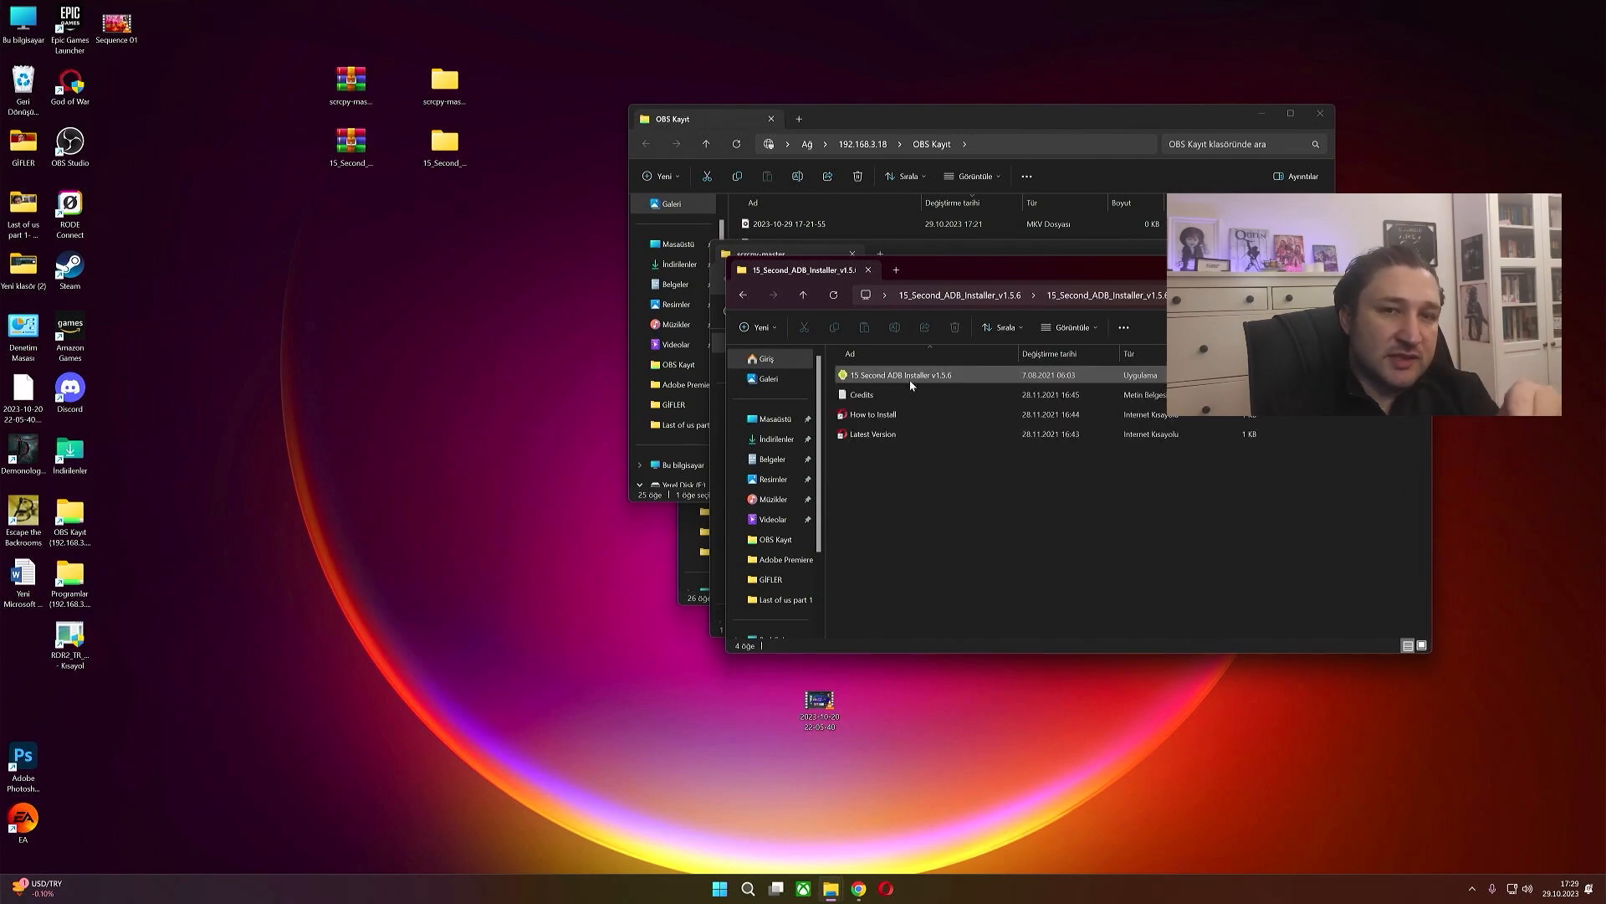
pyautogui.doubleClick(906, 377)
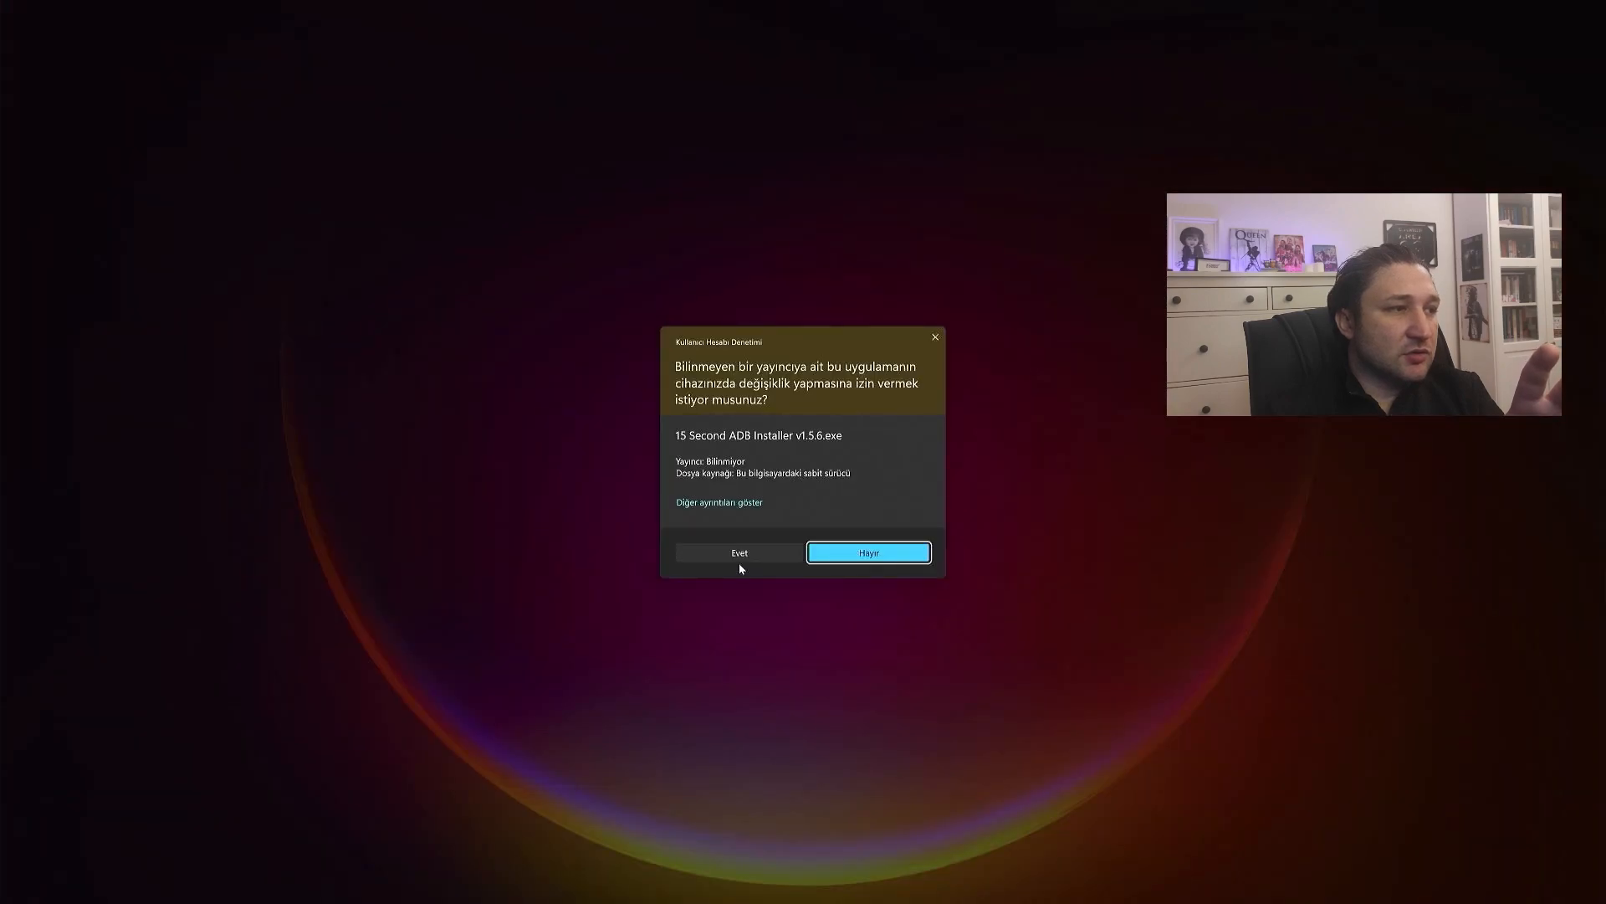
pyautogui.click(740, 556)
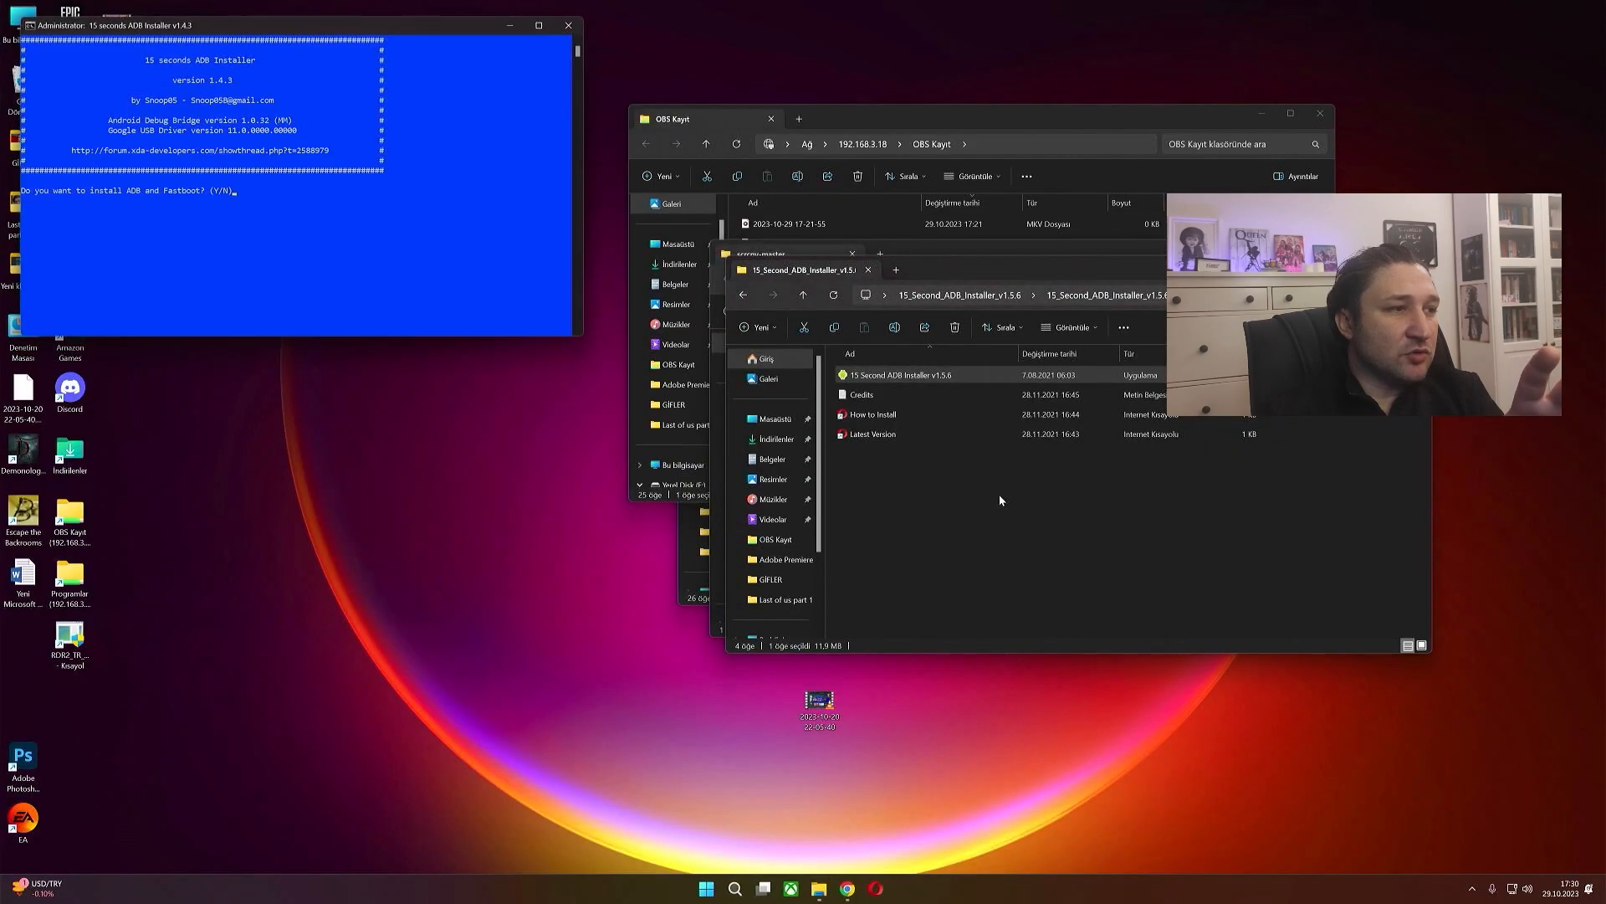
# - Answer Y to installing ADB and Fastboot, installing ADB system-wide and installing the device drivers
pyautogui.moveTo(313, 28); pyautogui.dragTo(1204, 272)
pyautogui.write('Y')
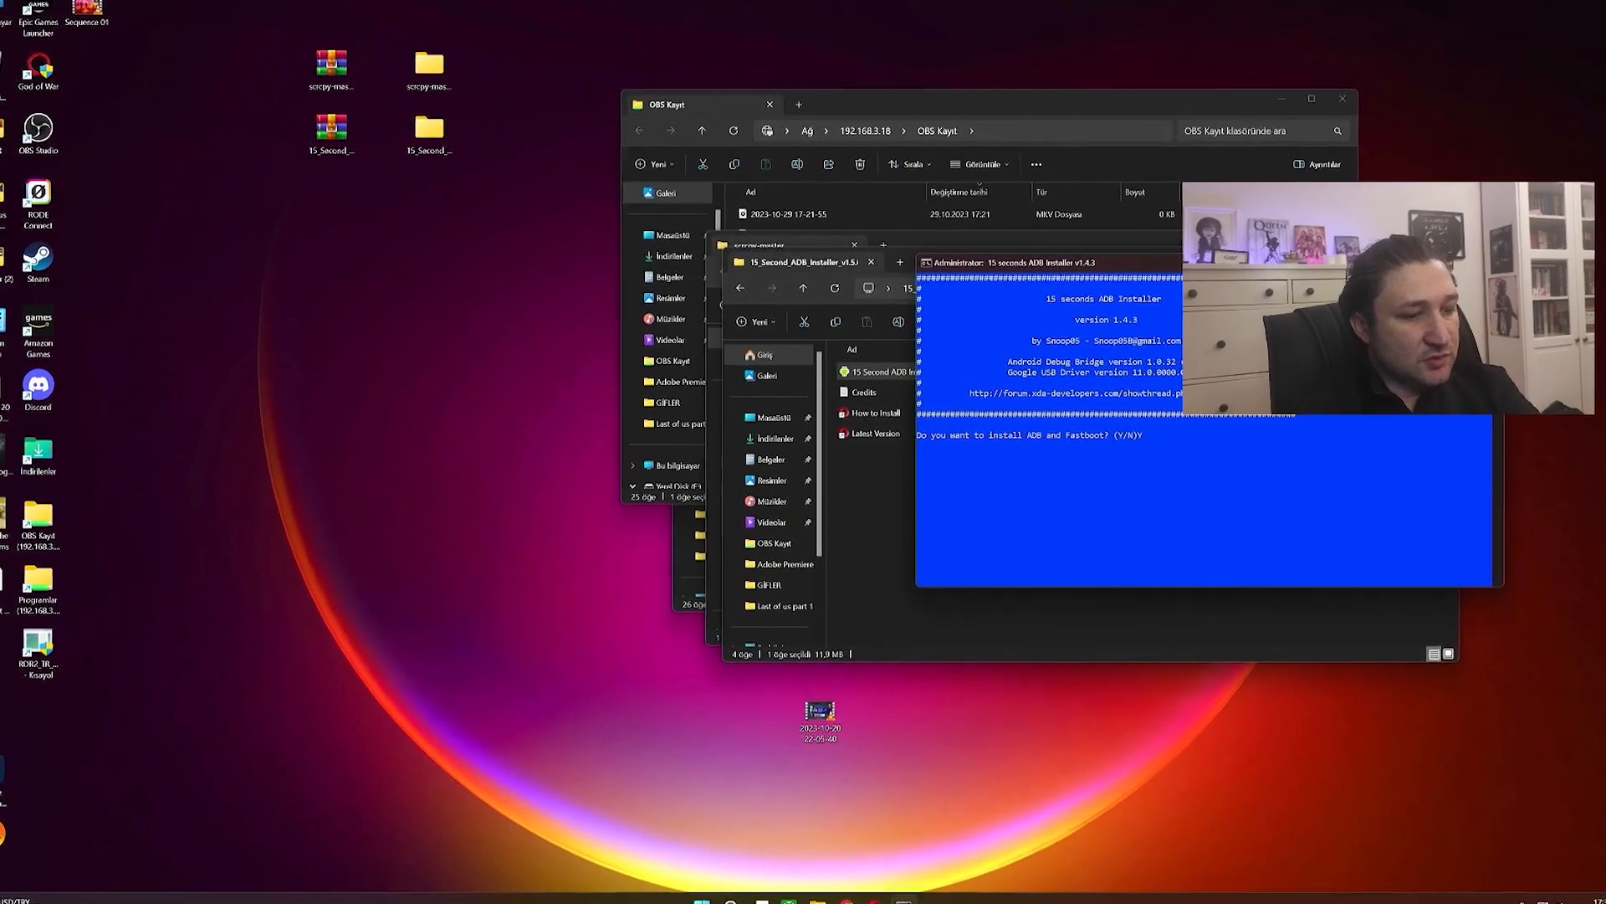
pyautogui.press('Return')
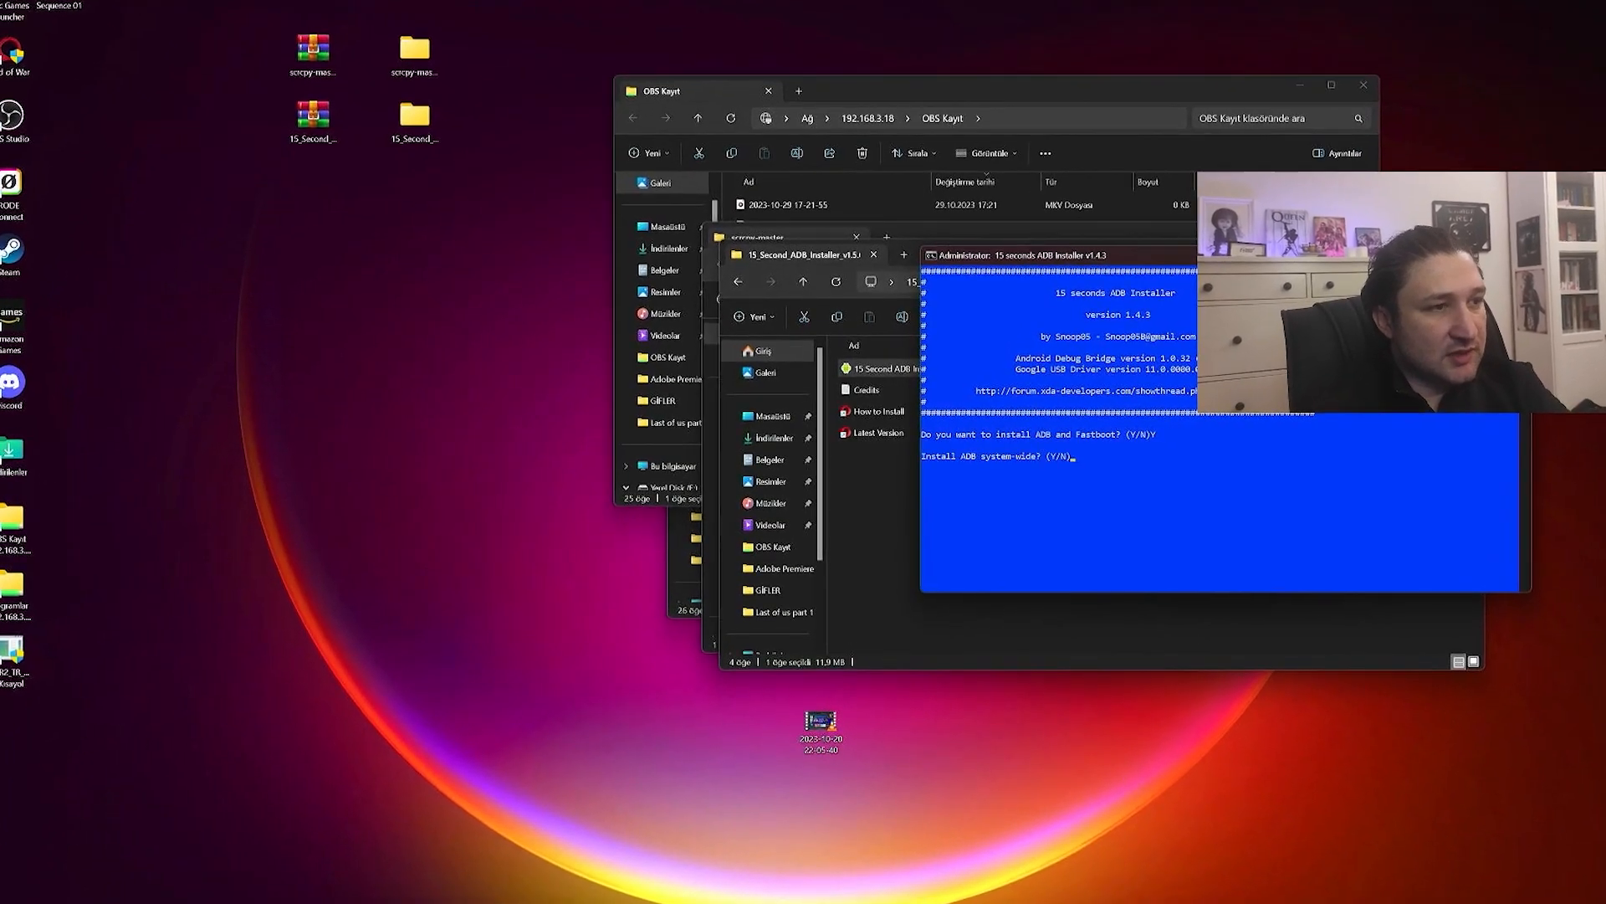
pyautogui.write('Y')
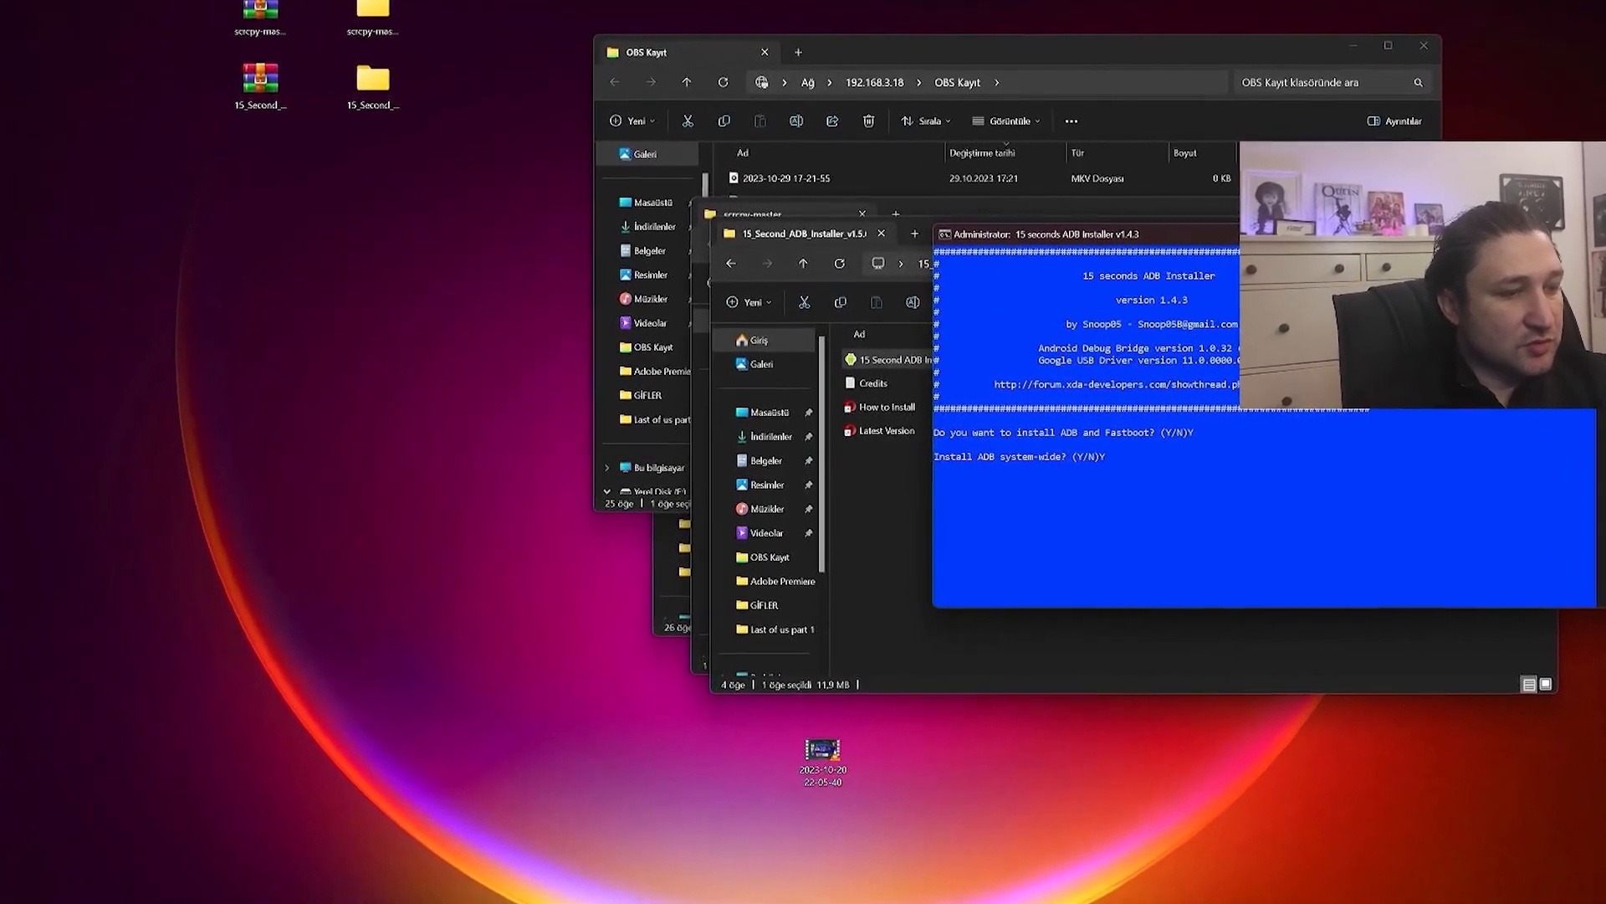
pyautogui.press('Return')
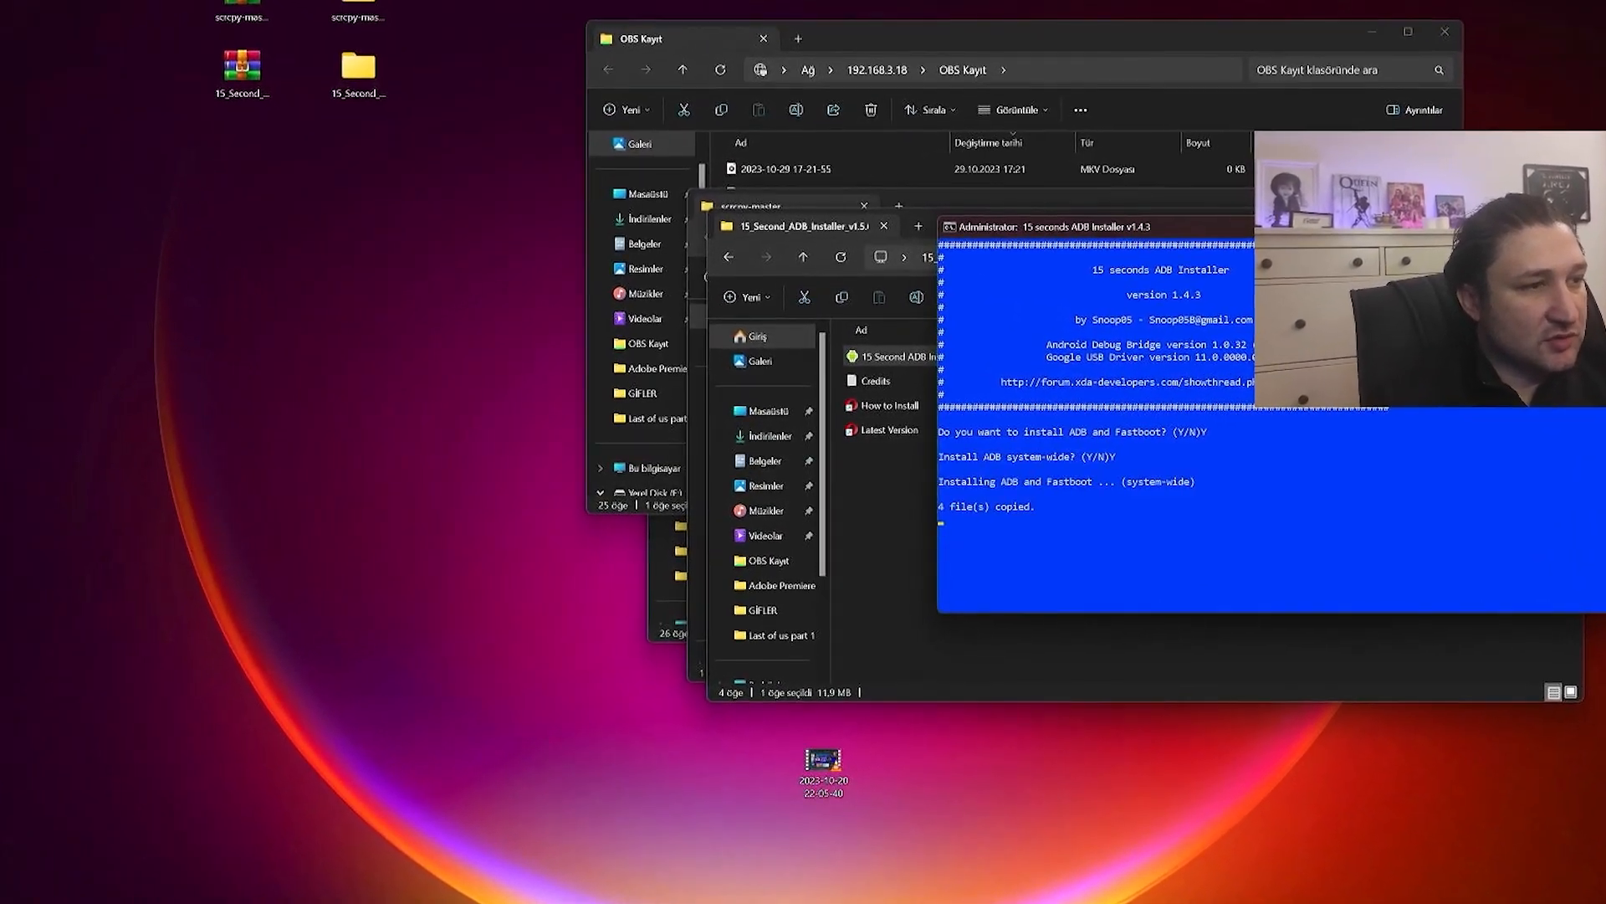
pyautogui.write('Y')
pyautogui.press('Return')
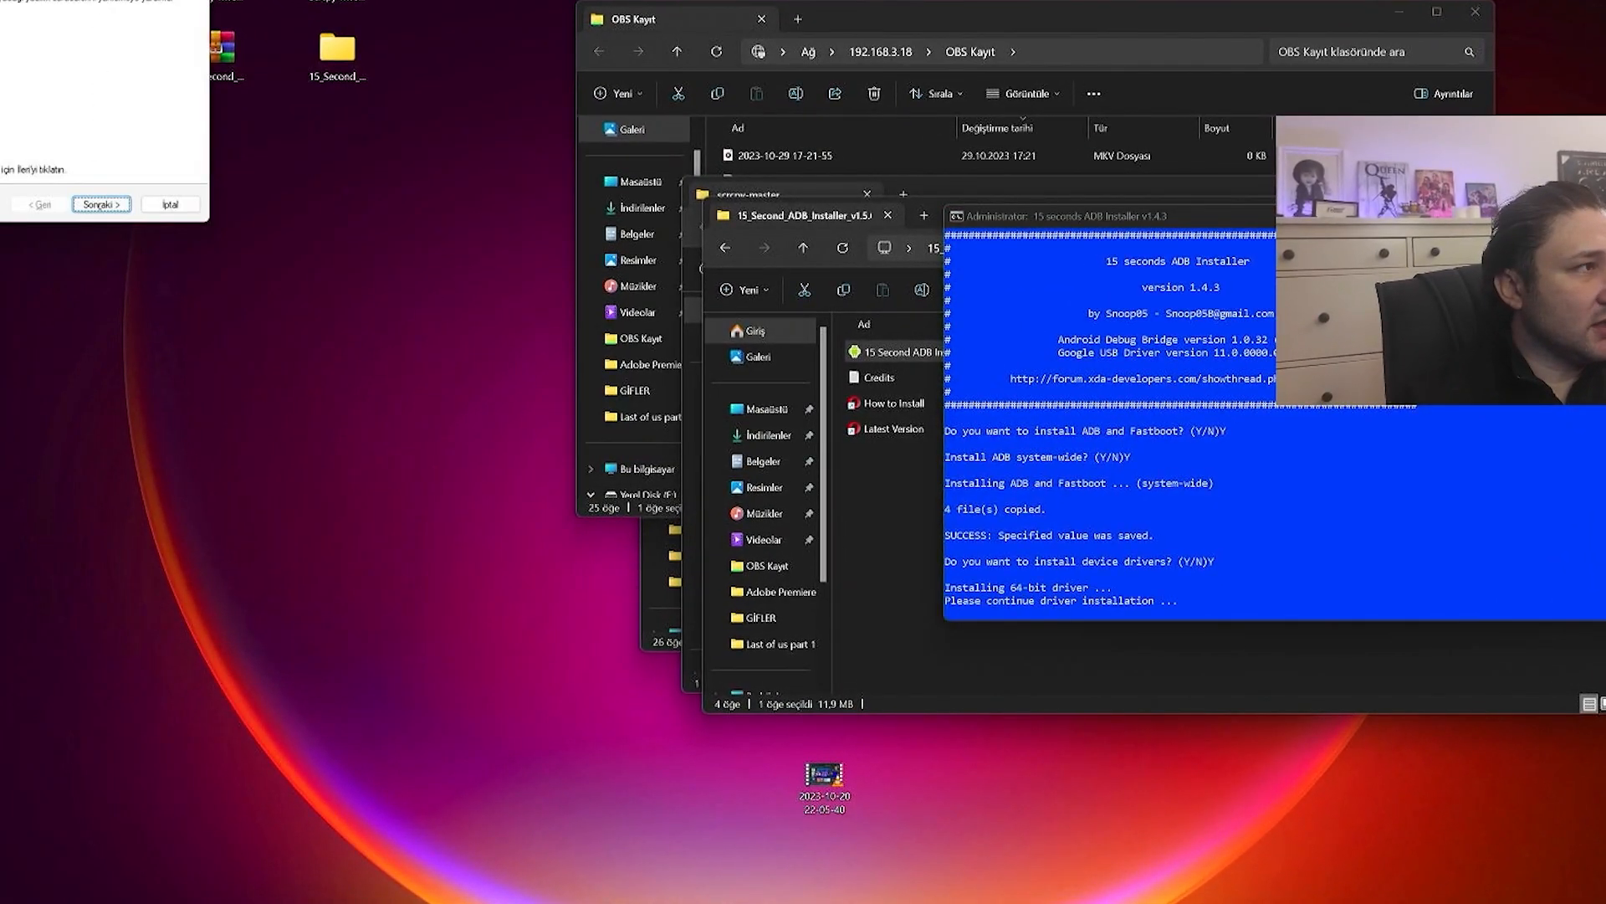
# - Run the device driver installation wizard through to completion and close it
pyautogui.moveTo(94, 2); pyautogui.dragTo(655, 103)
pyautogui.click(663, 386)
pyautogui.click(895, 441)
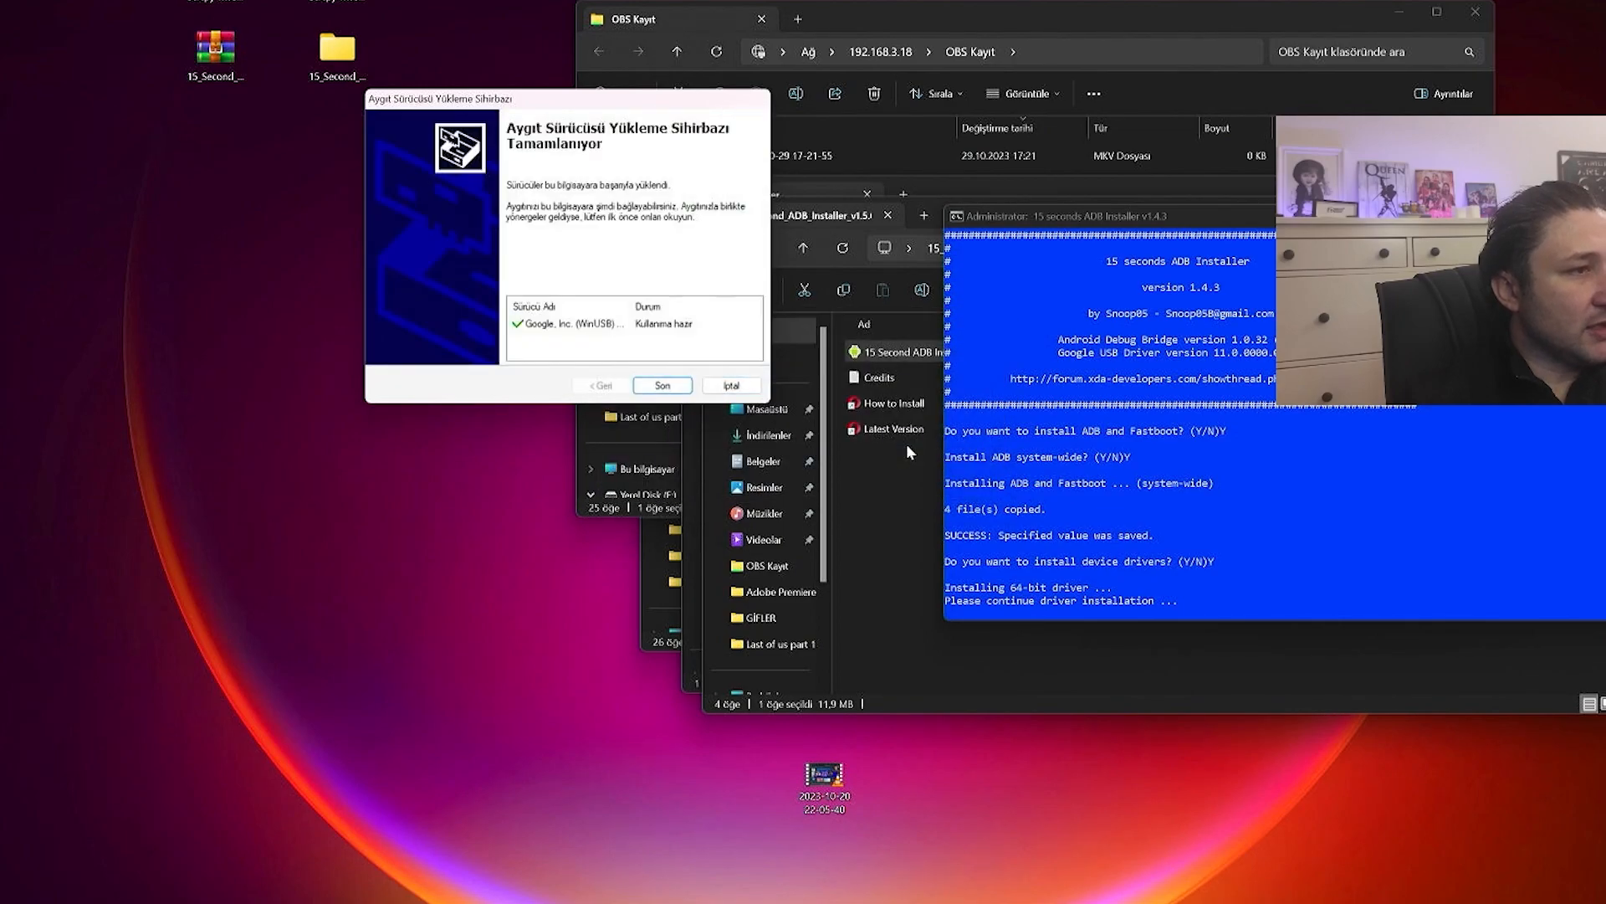
pyautogui.click(662, 386)
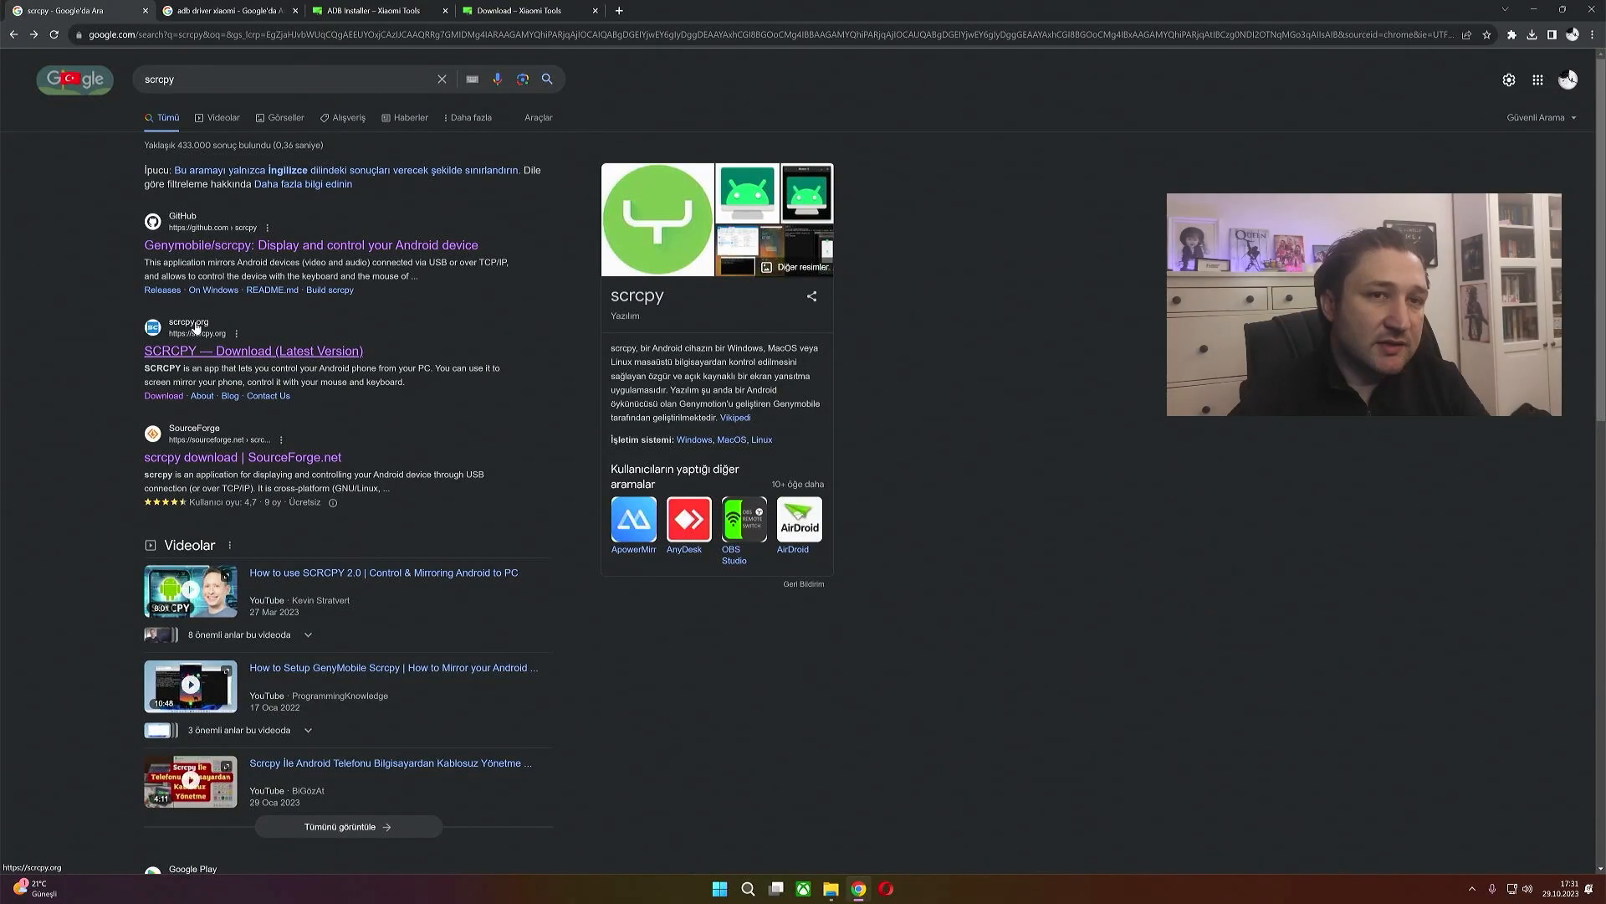
# - Download the Windows 64-bit version of SCRCPY from scrcpy.org and open the browser's download list
pyautogui.click(237, 352)
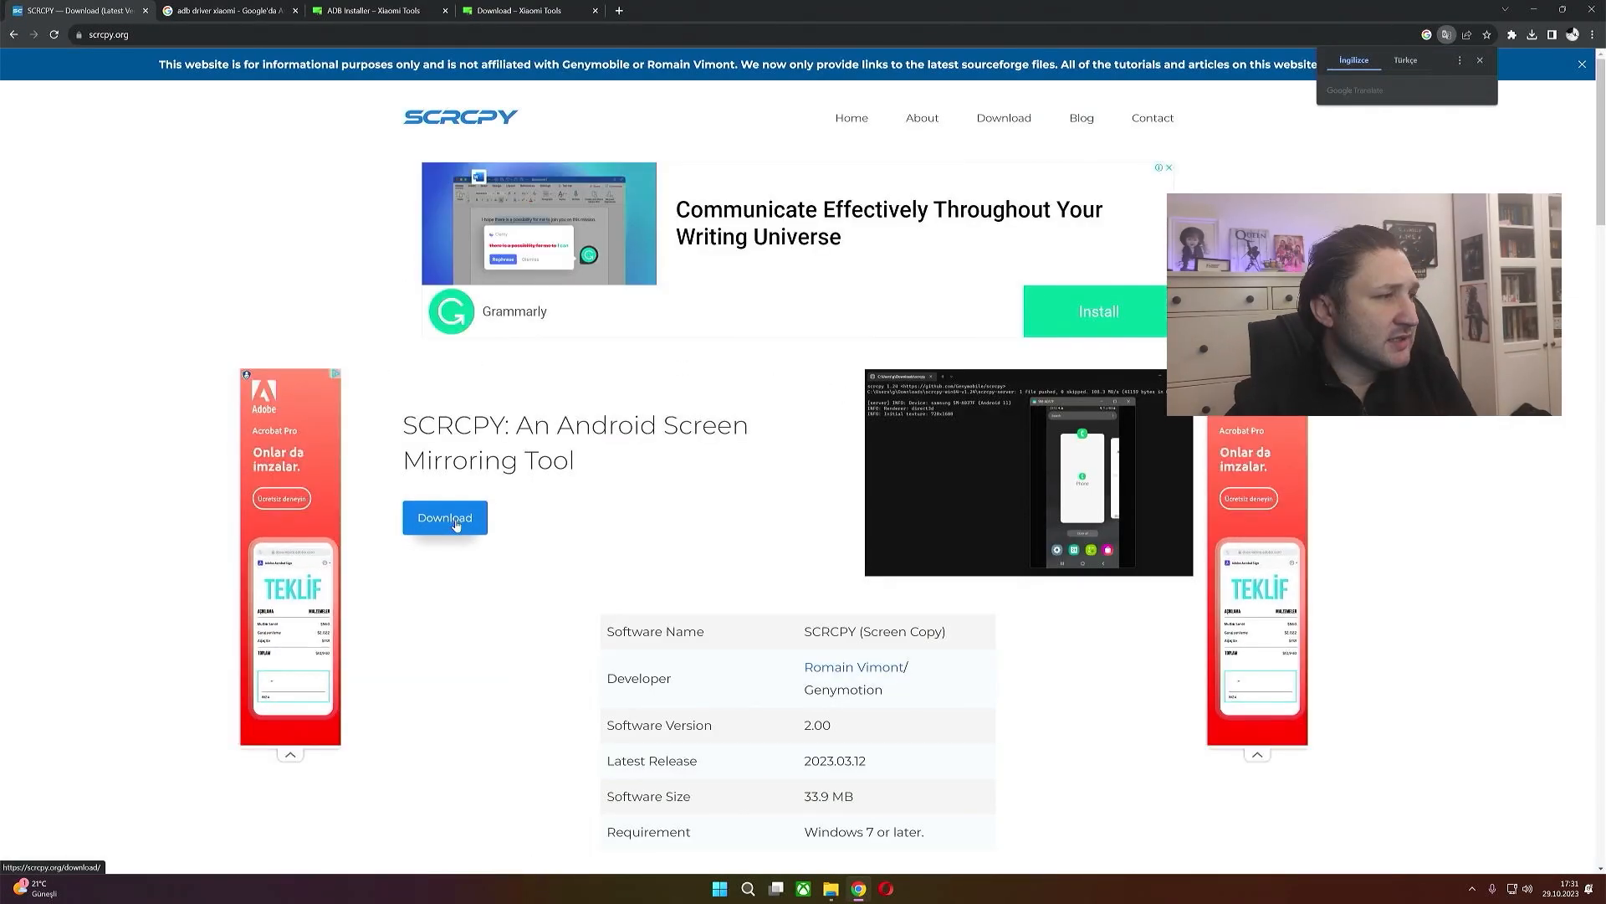
pyautogui.click(452, 520)
pyautogui.scroll(-3, 1157, 538)
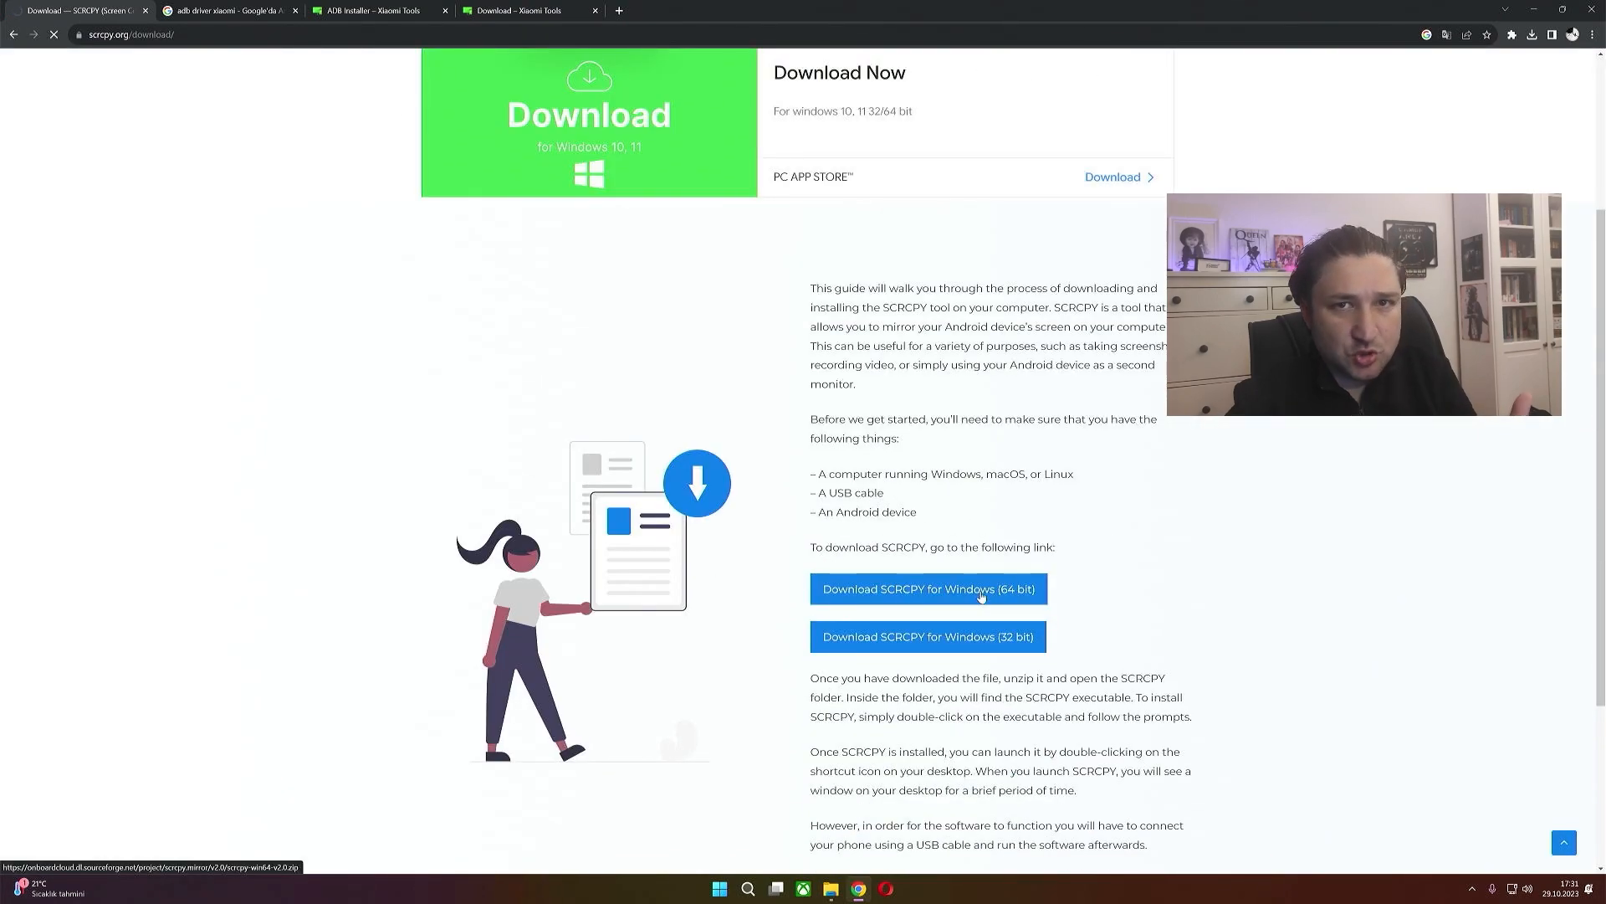
pyautogui.click(981, 595)
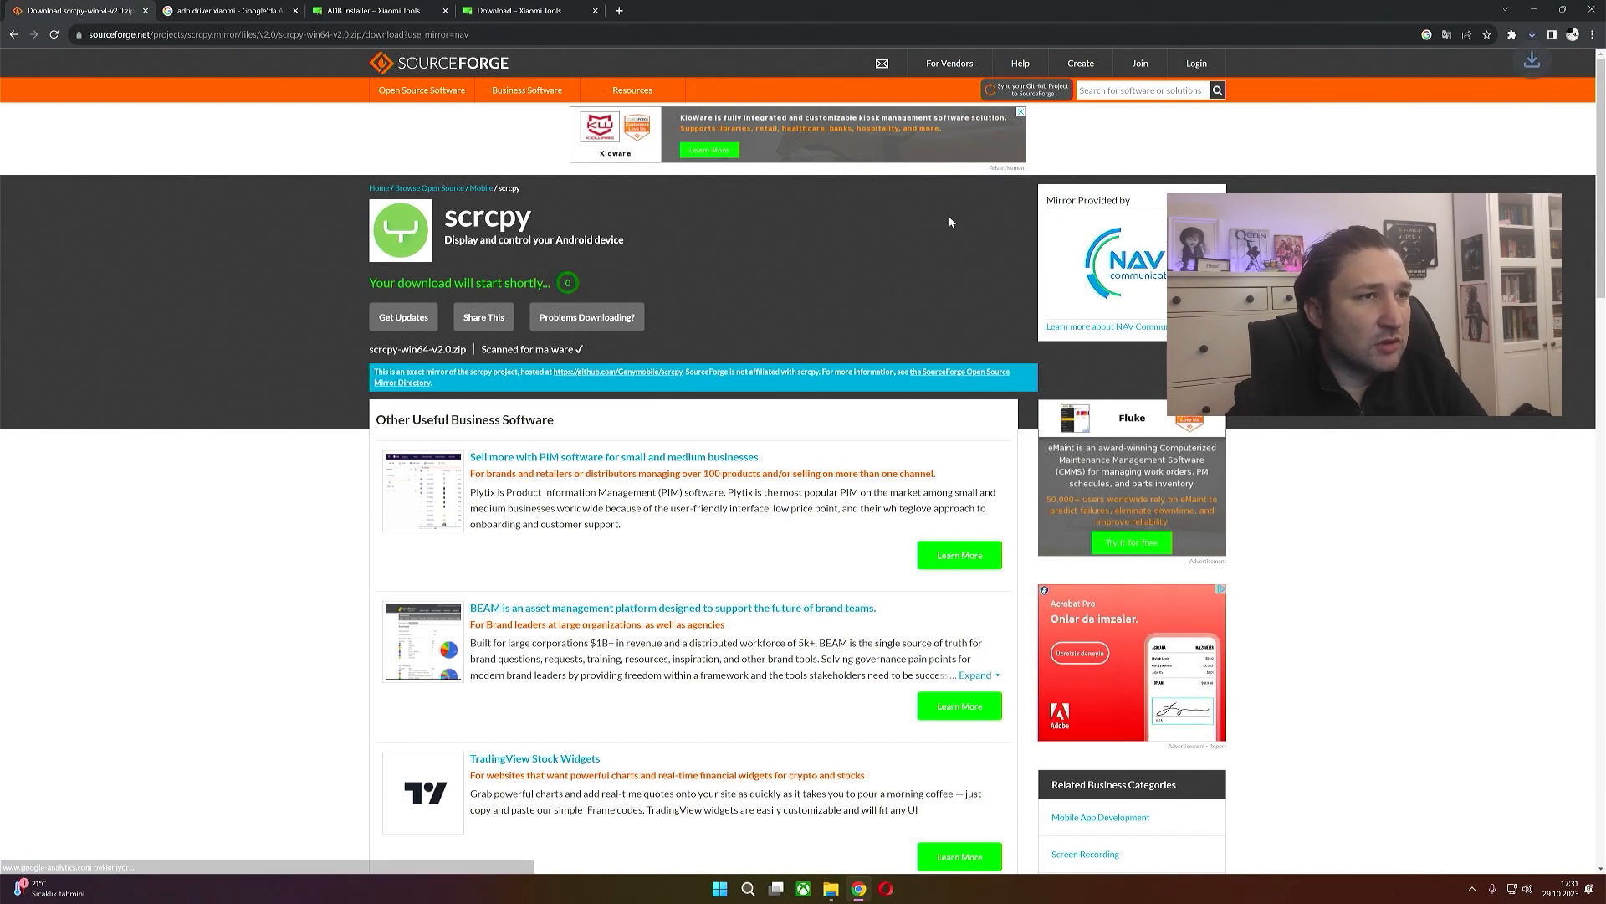
pyautogui.click(1535, 37)
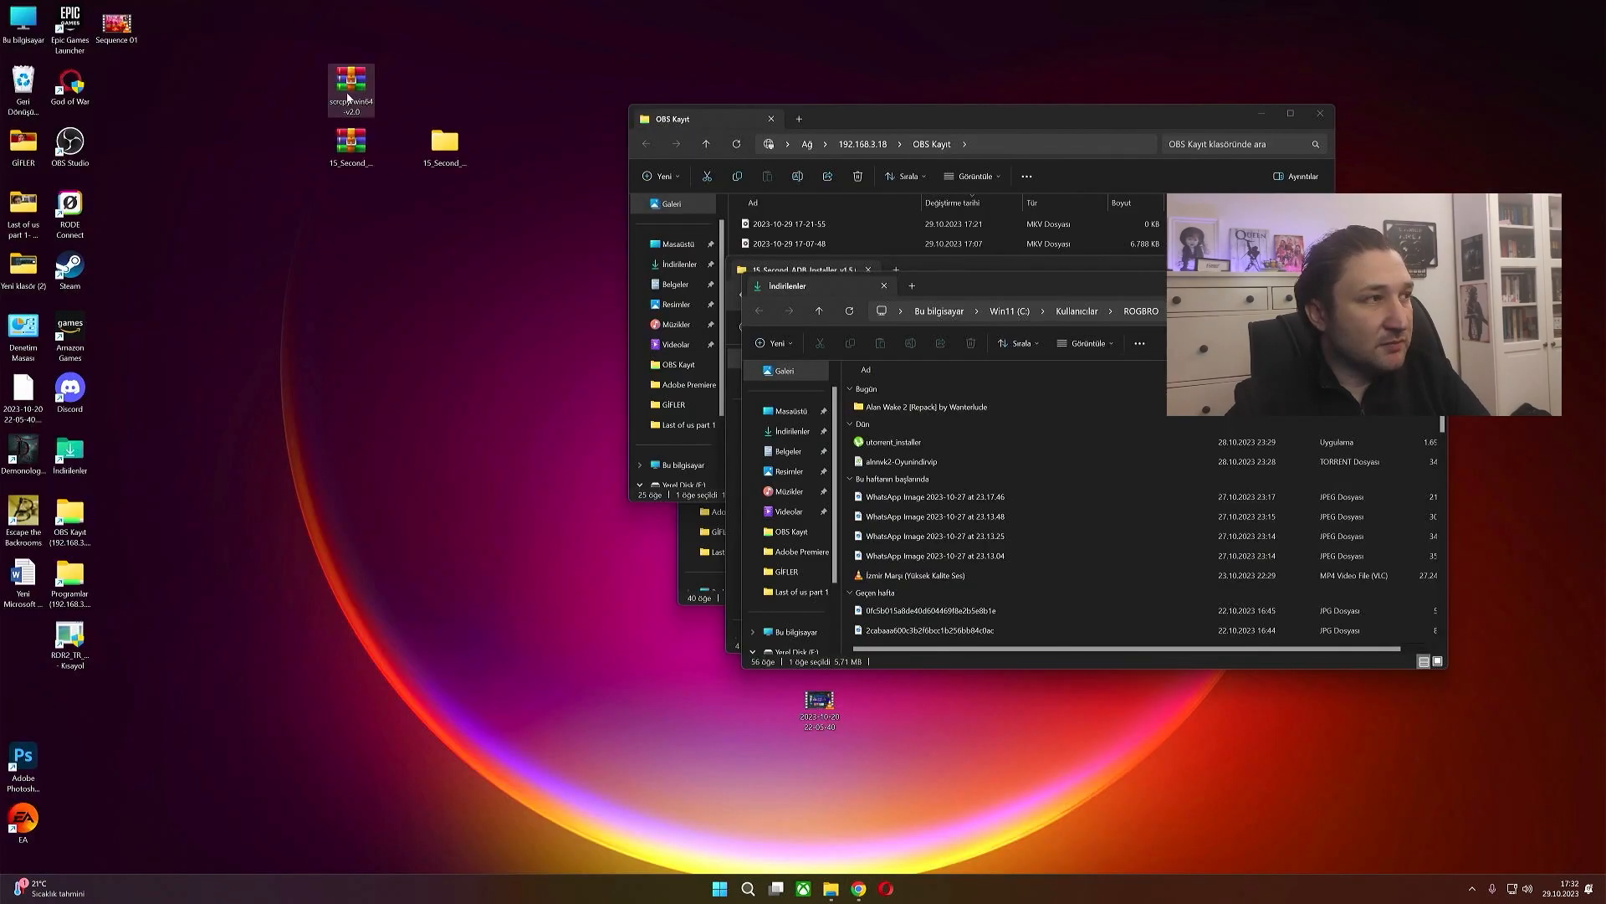
# - Extract the scrcpy-win64-v2.0 archive on the desktop and launch scrcpy from the extracted inner folder
pyautogui.click(360, 155)
pyautogui.doubleClick(445, 80)
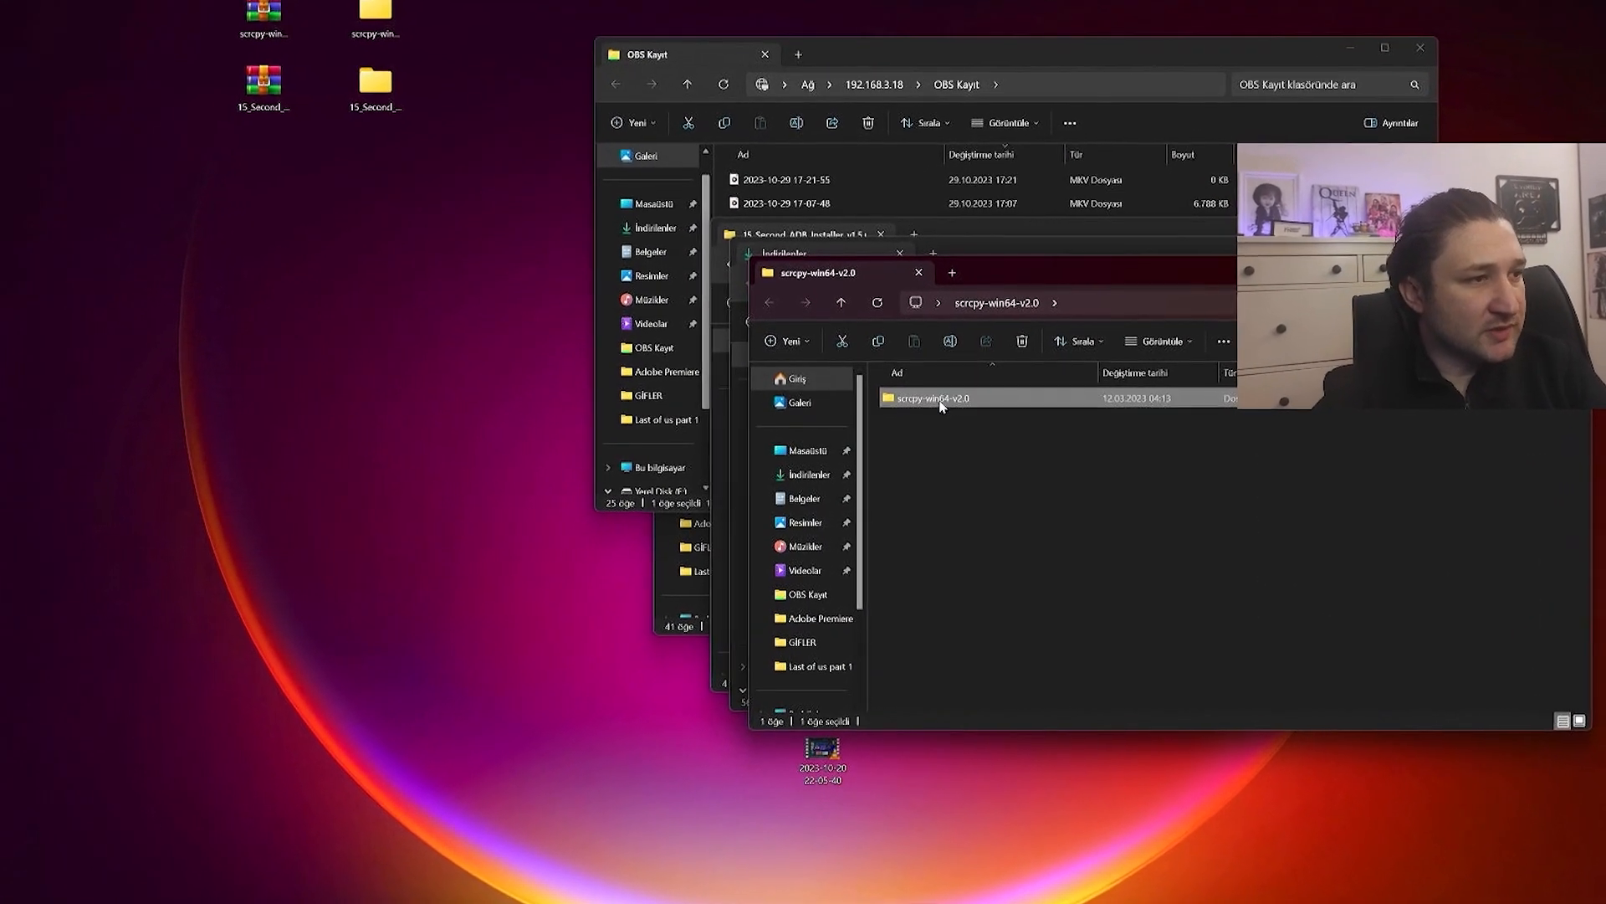
pyautogui.doubleClick(933, 401)
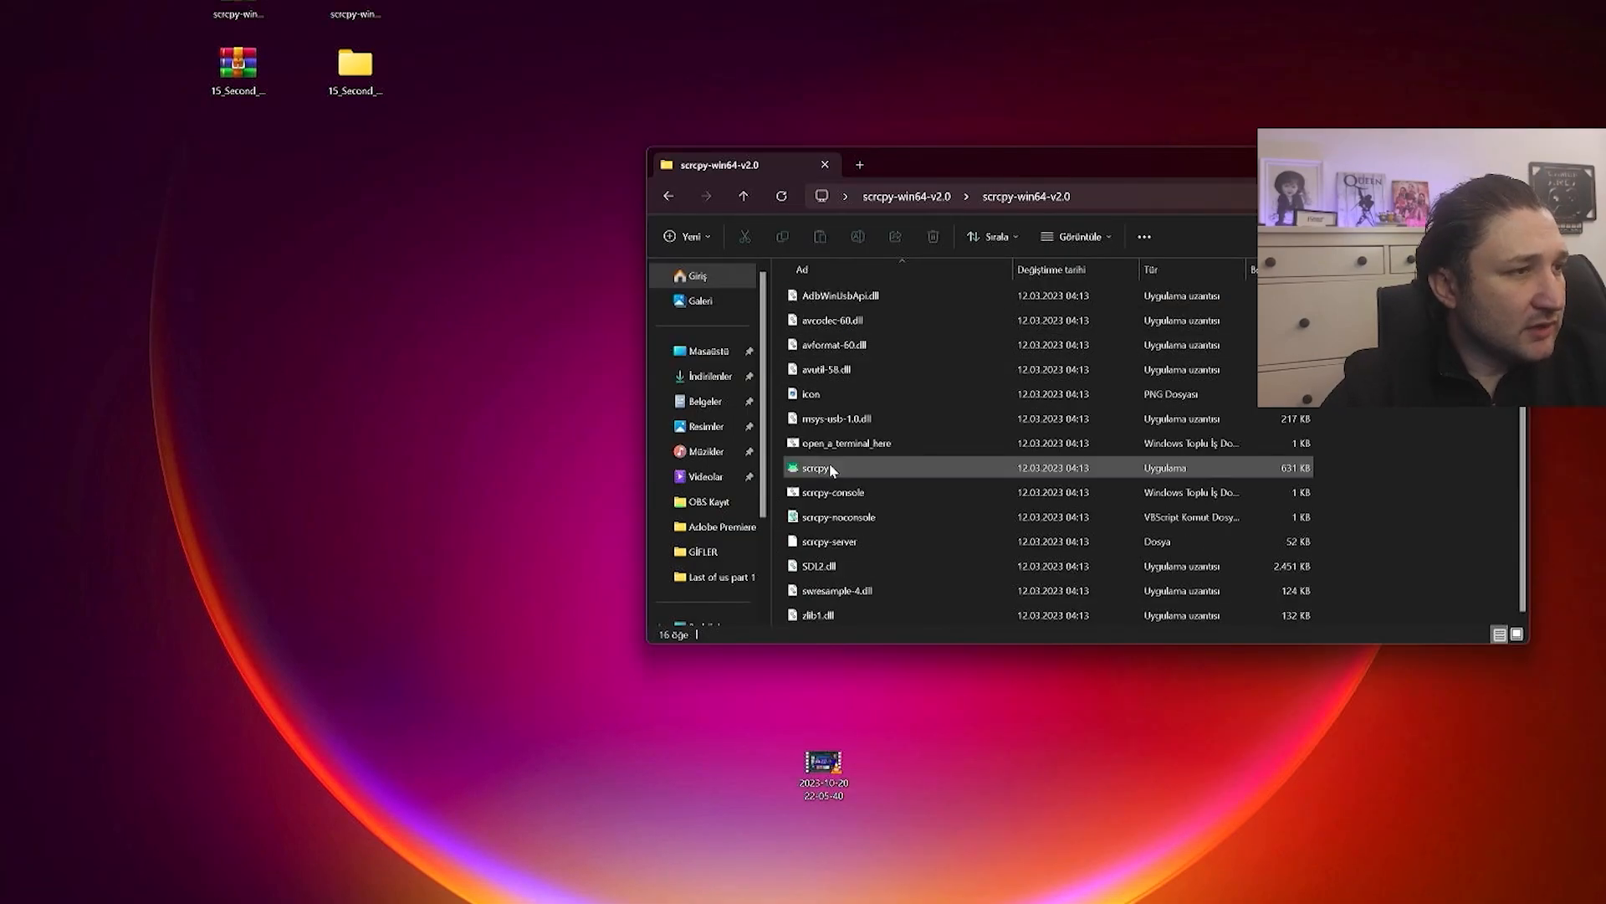
pyautogui.doubleClick(830, 466)
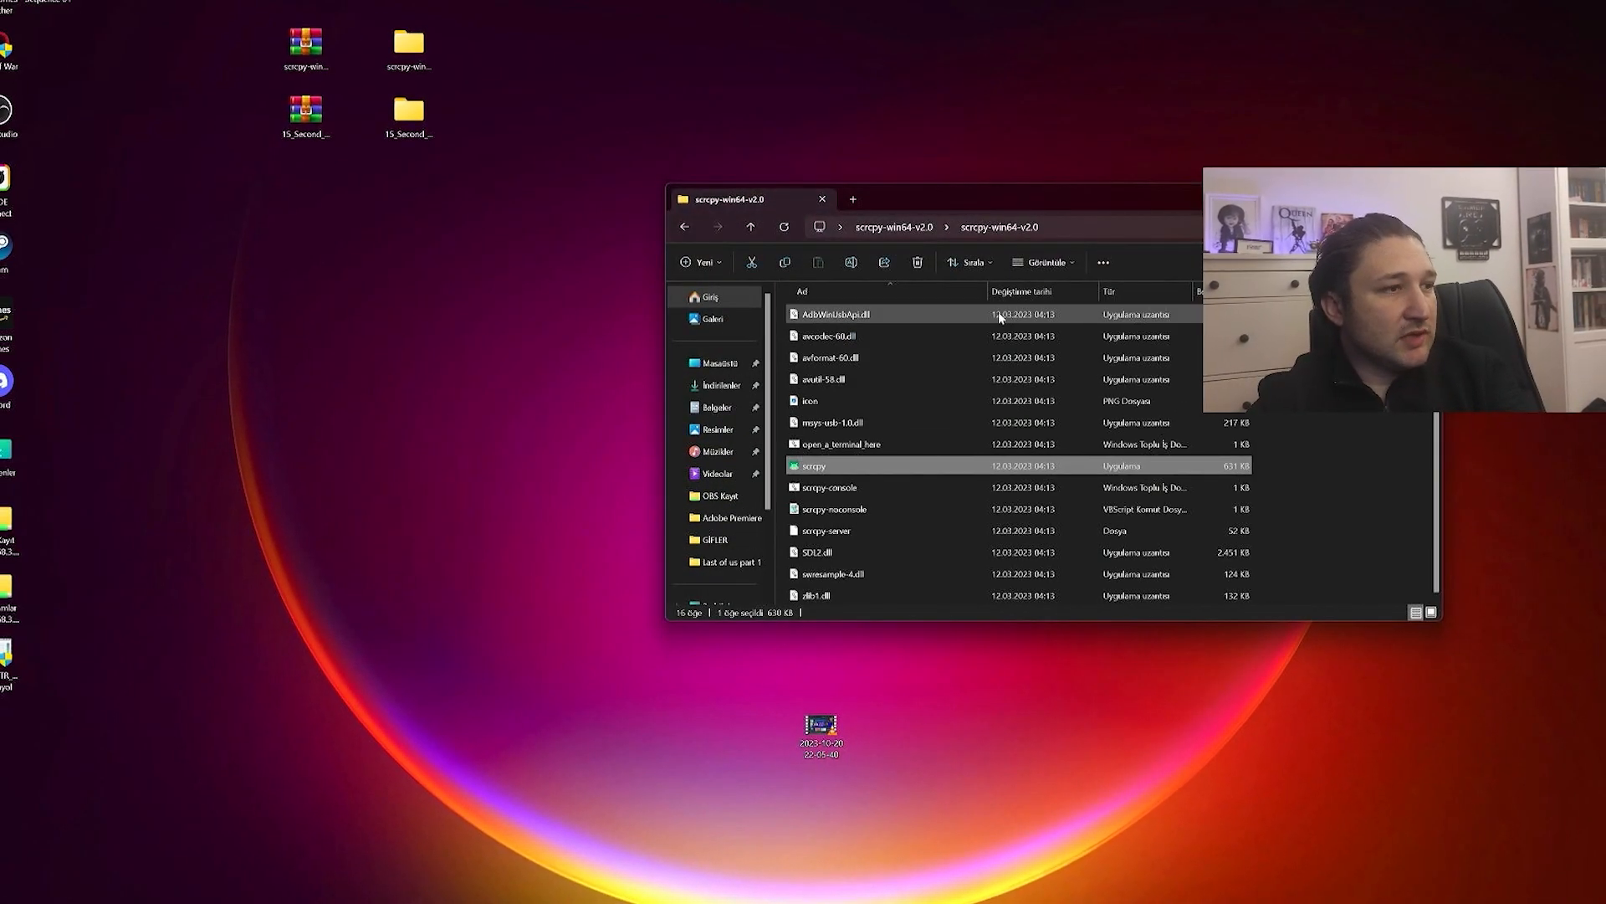
pyautogui.doubleClick(825, 469)
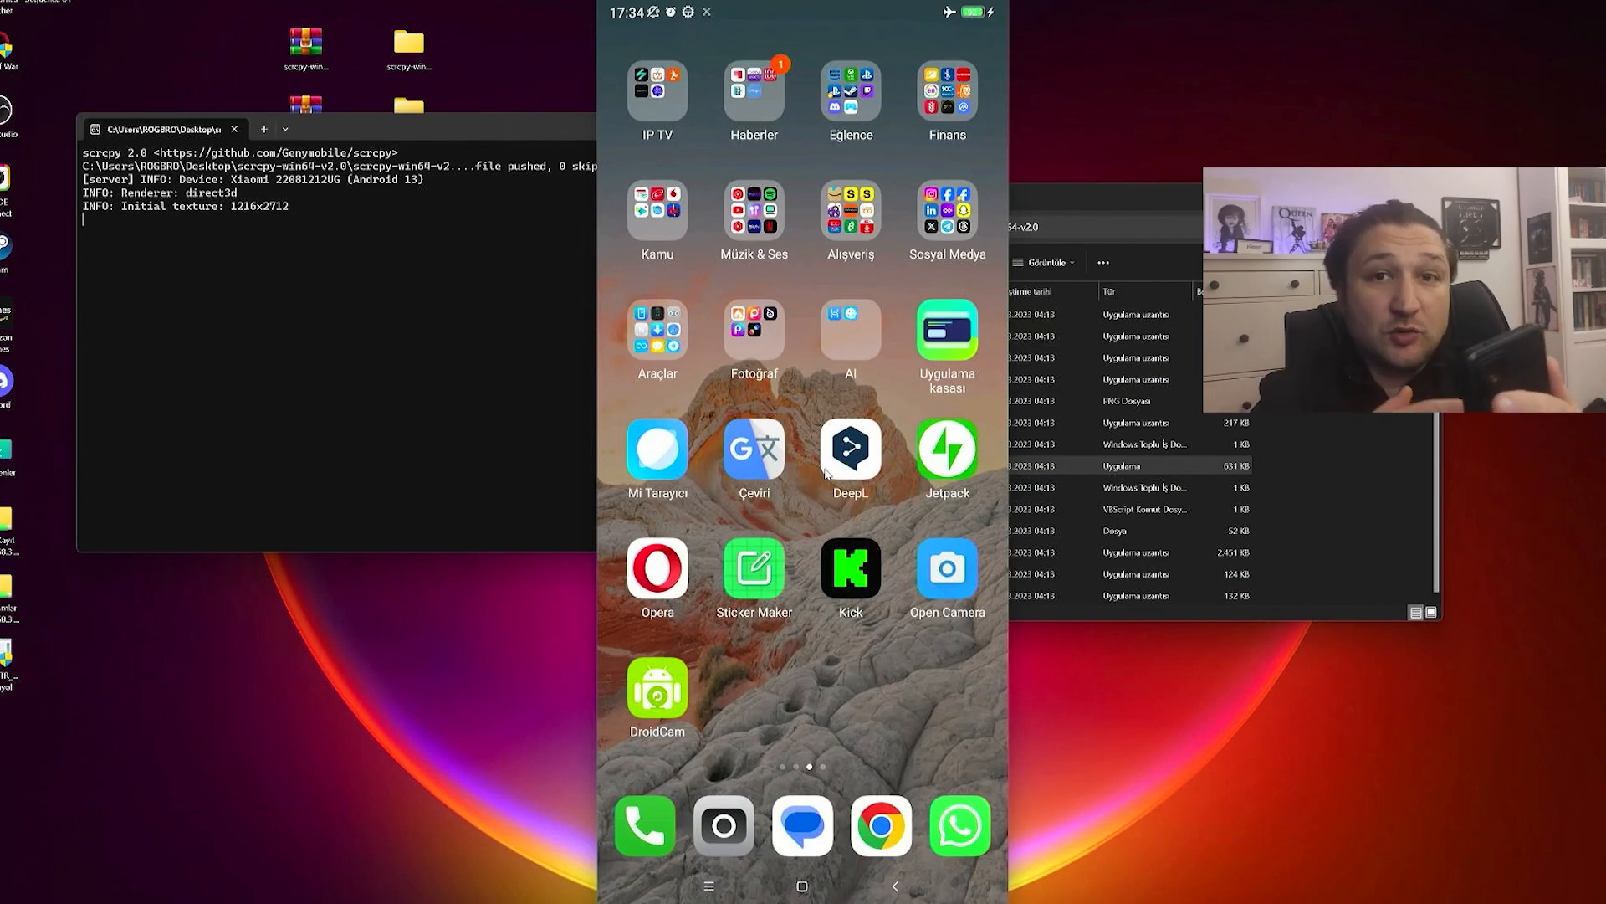
# - Launch Open Camera on the mirrored phone and focus its live preview on the face
pyautogui.moveTo(891, 619); pyautogui.dragTo(928, 585)
pyautogui.click(941, 576)
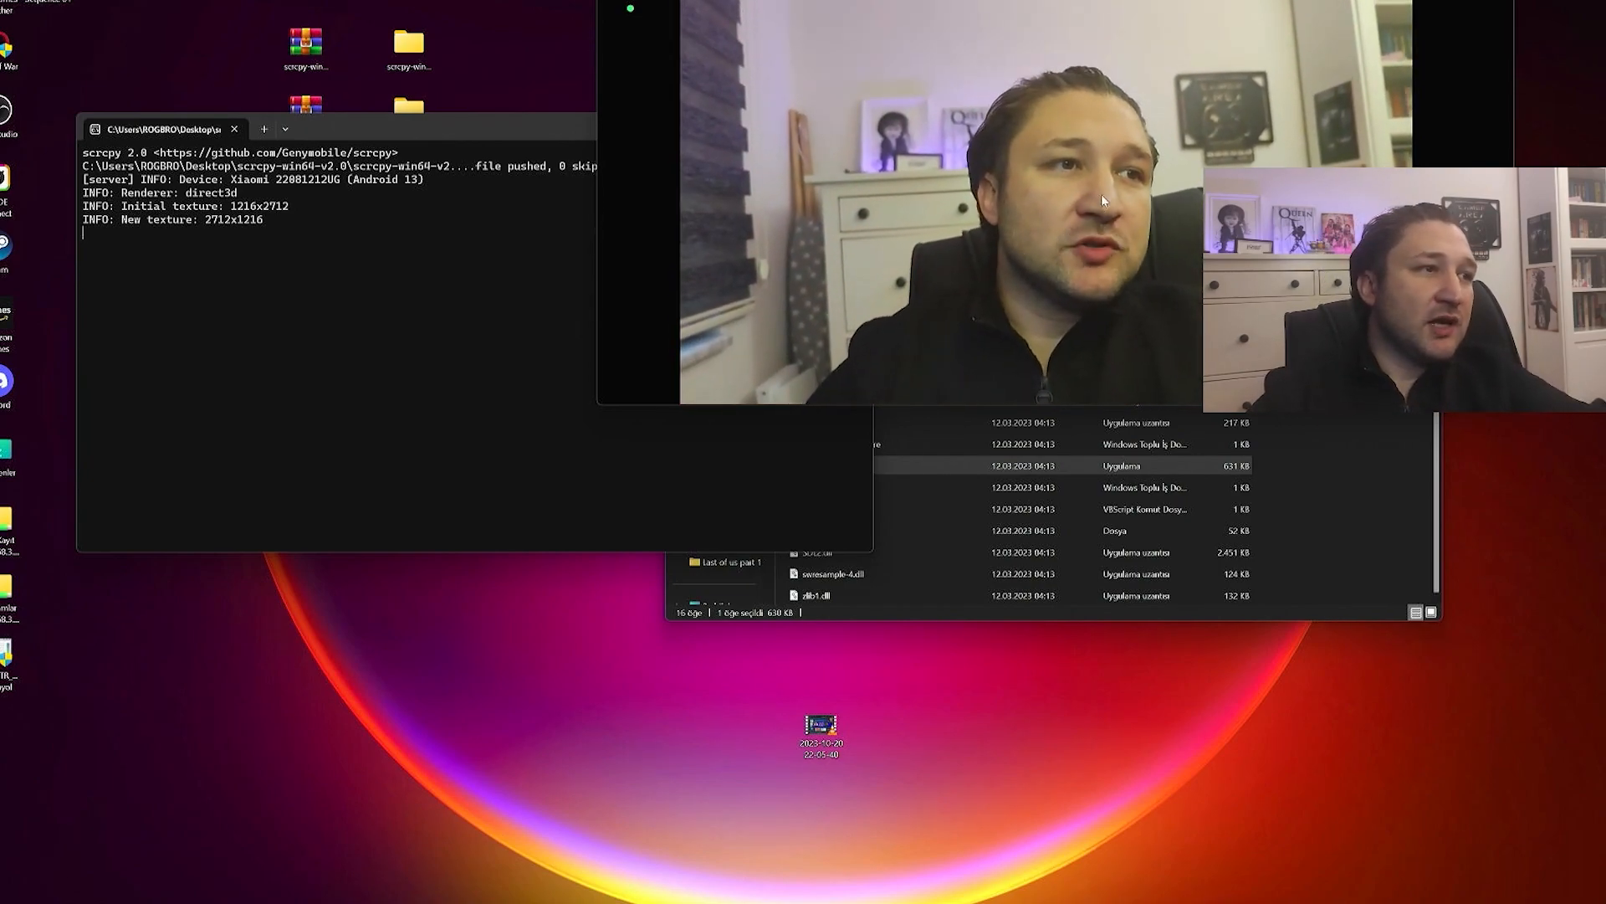
pyautogui.click(1083, 164)
pyautogui.click(1042, 174)
pyautogui.click(1071, 219)
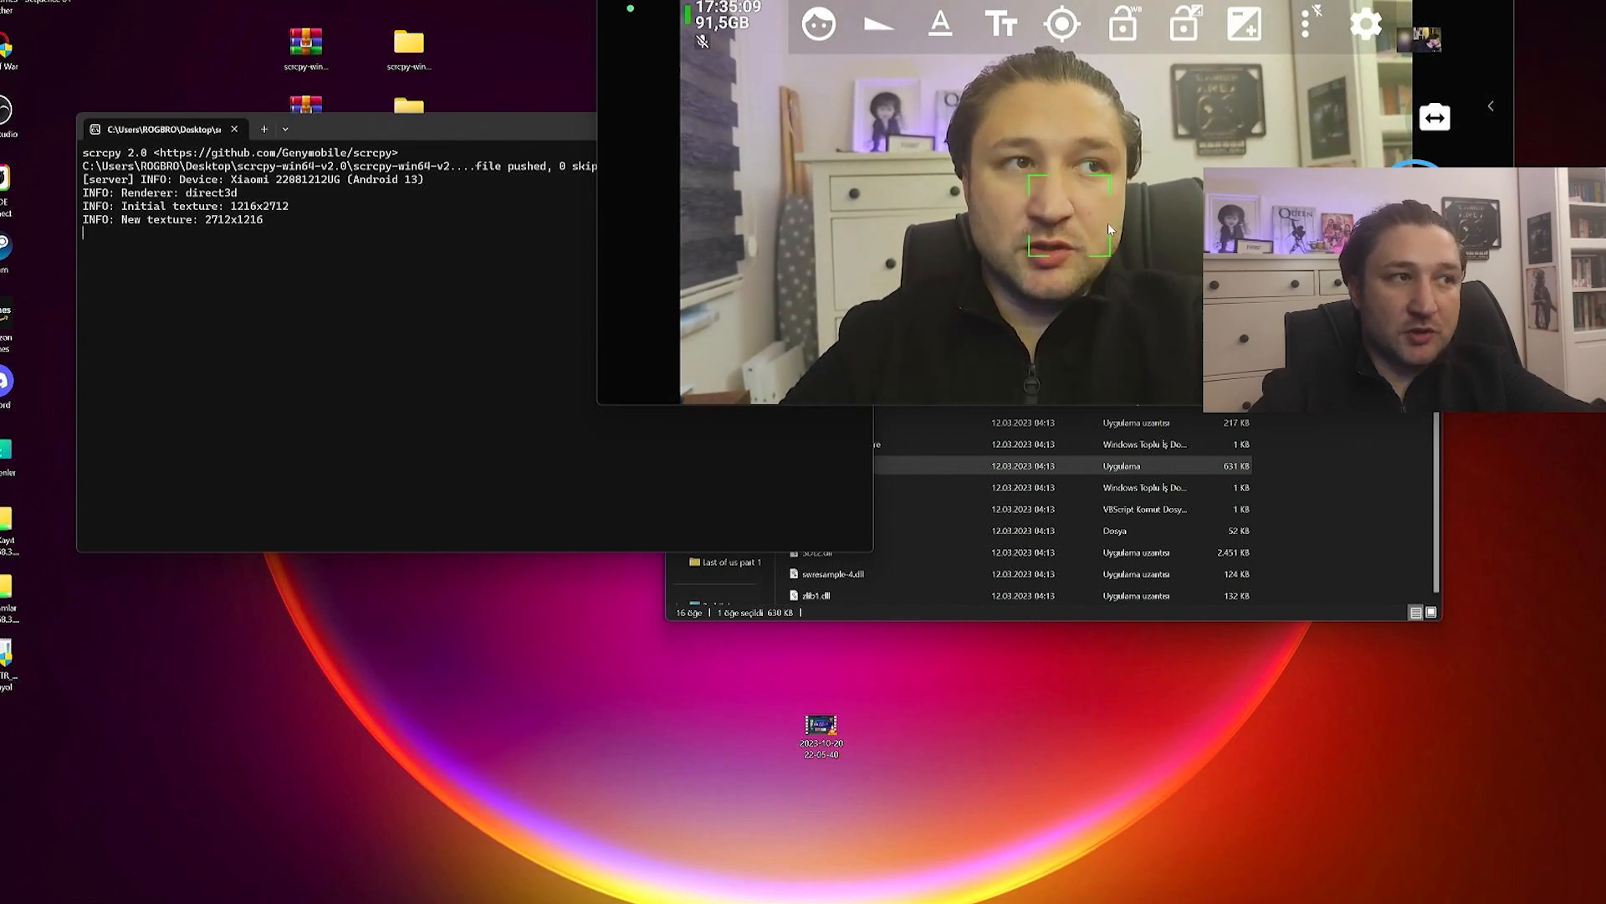
# - Set Open Camera's Immersive mode to Herşeyi gizle in the GUI display settings
pyautogui.click(1369, 29)
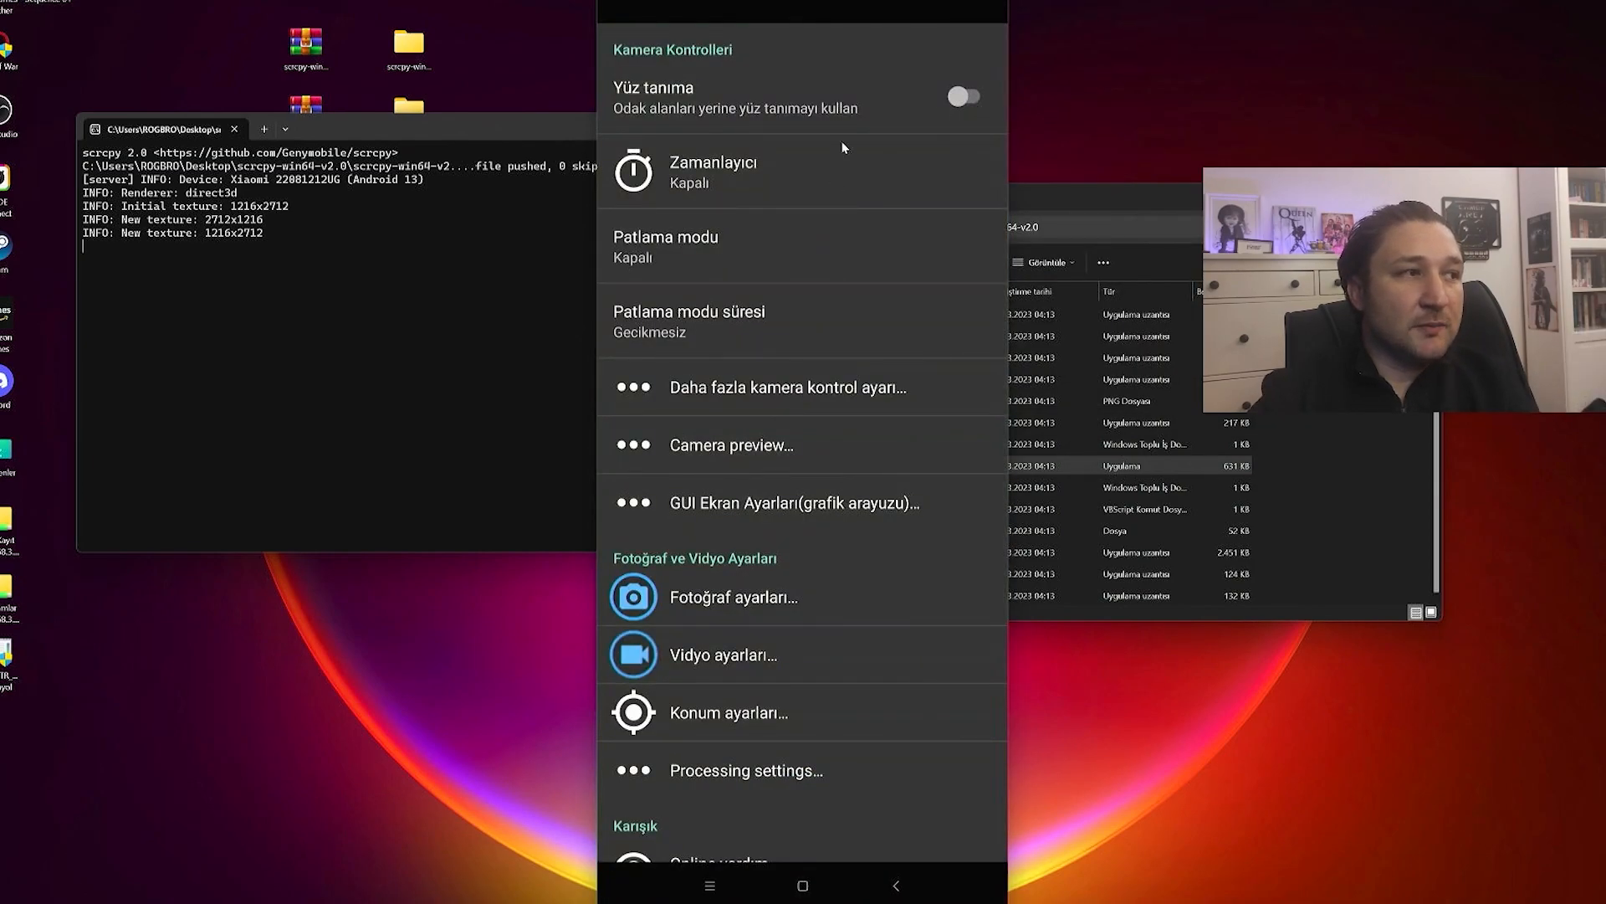
pyautogui.scroll(-1, 862, 377)
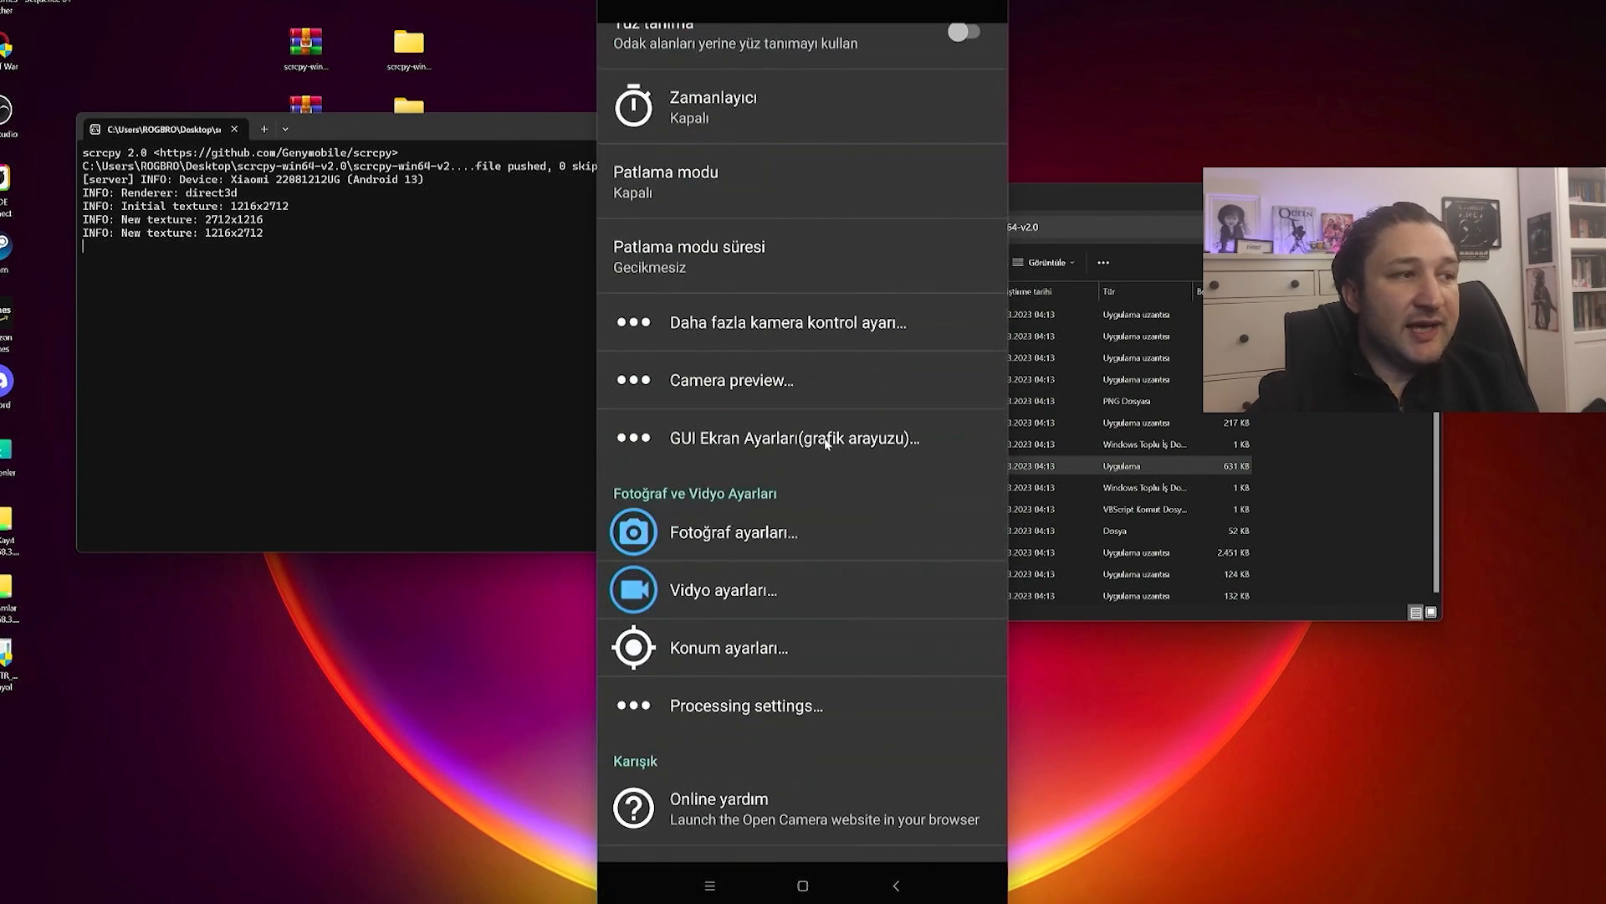
pyautogui.click(825, 439)
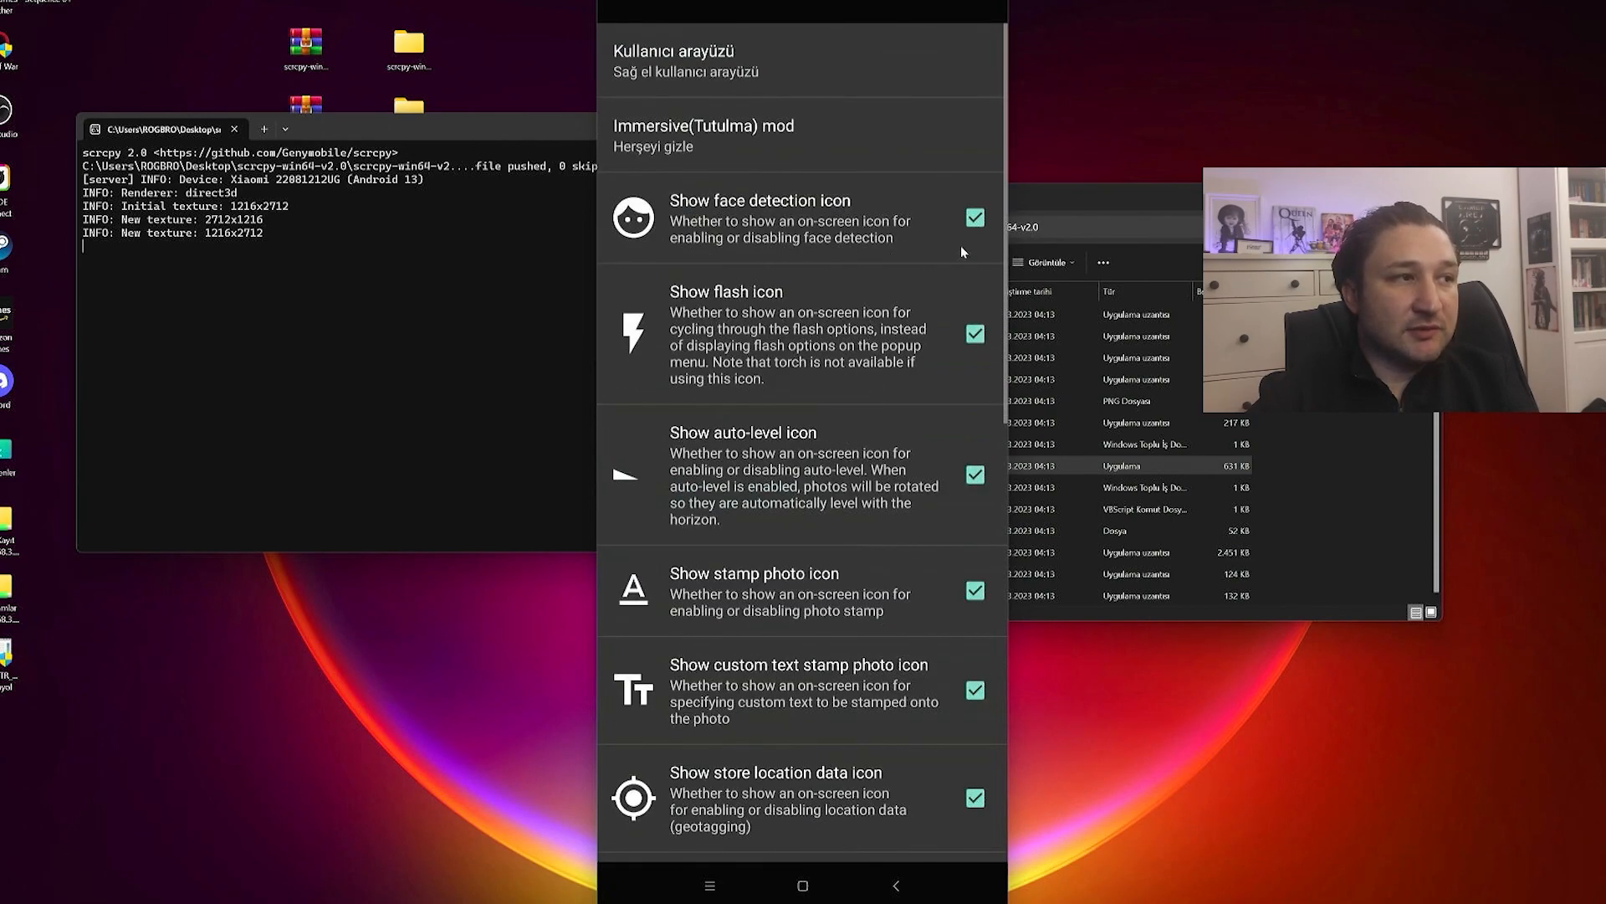
pyautogui.scroll(-2, 958, 454)
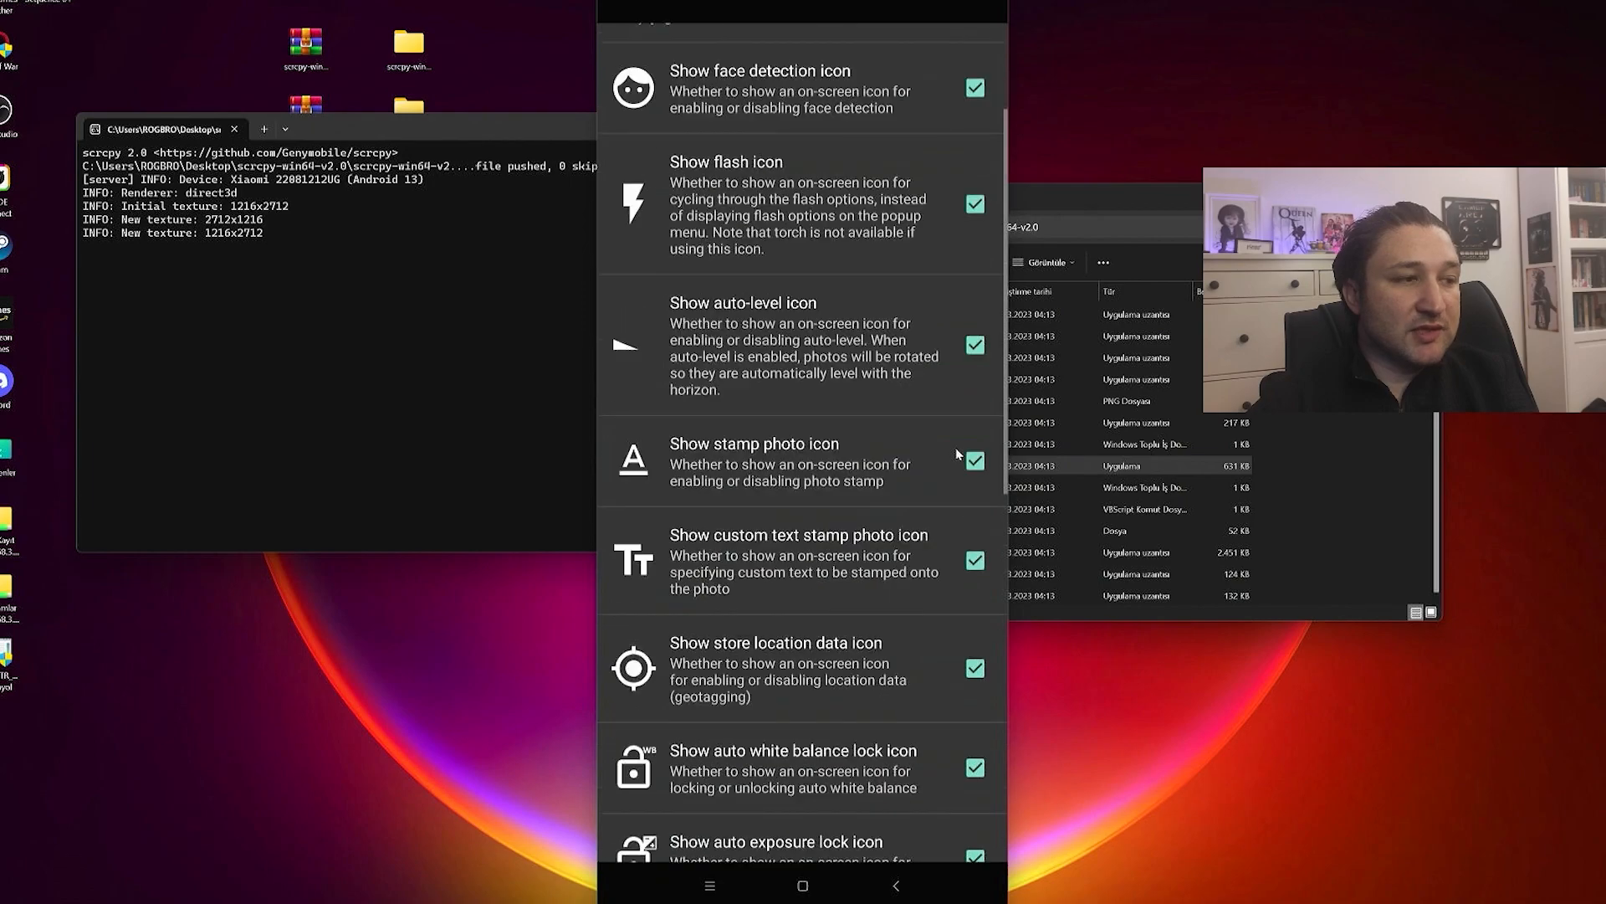
pyautogui.scroll(-10, 971, 489)
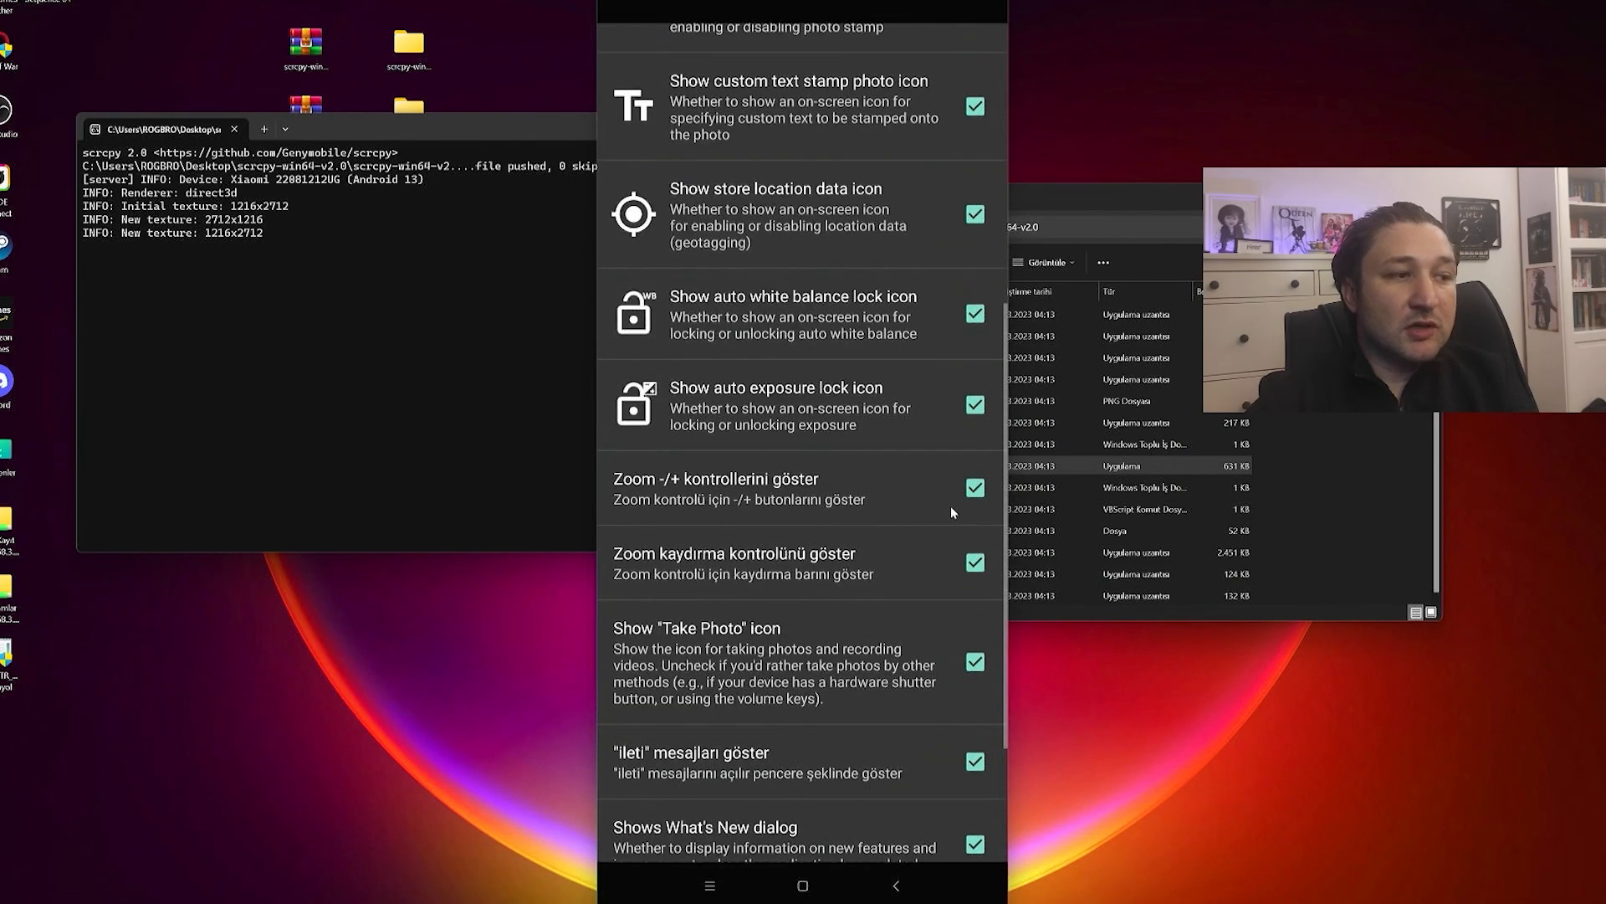
pyautogui.scroll(12, 937, 497)
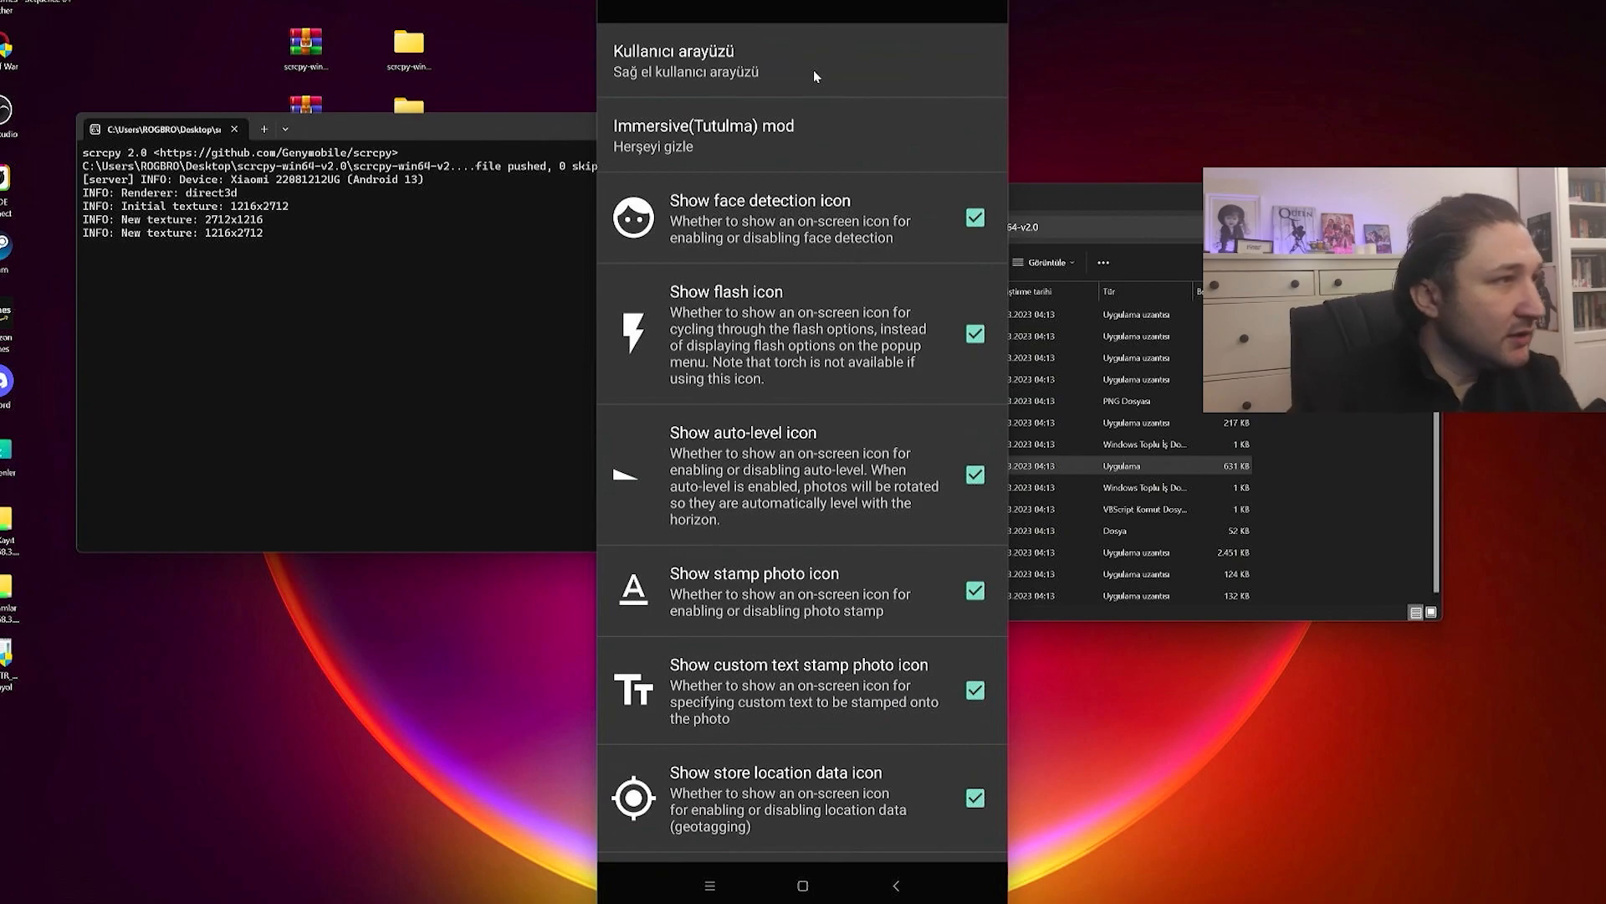
pyautogui.click(787, 138)
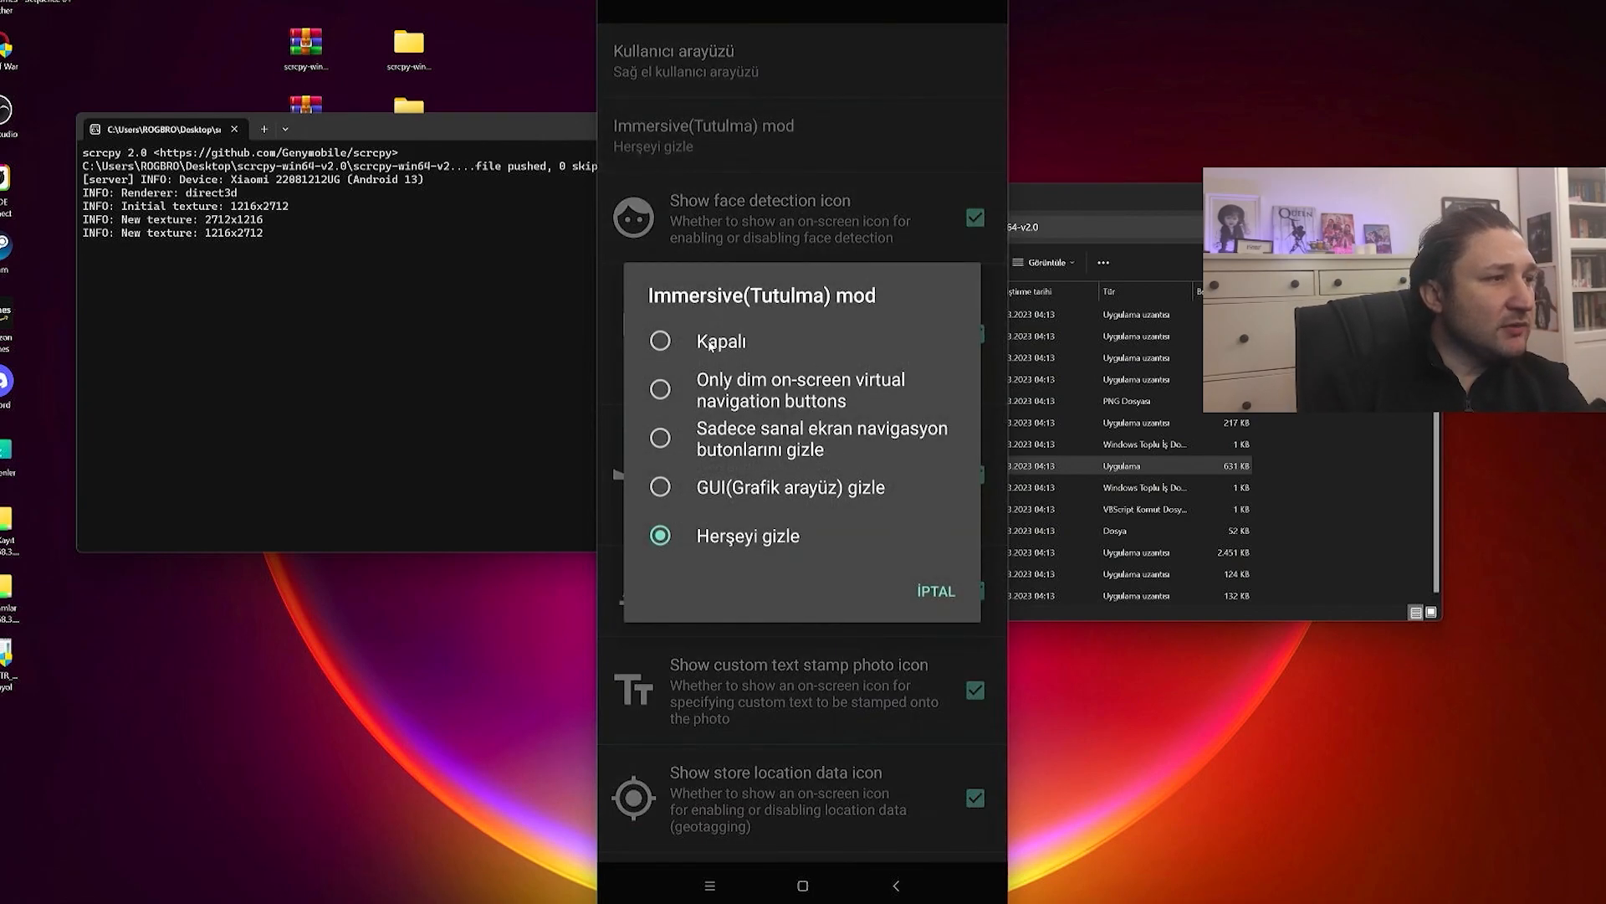
pyautogui.click(710, 343)
pyautogui.click(816, 137)
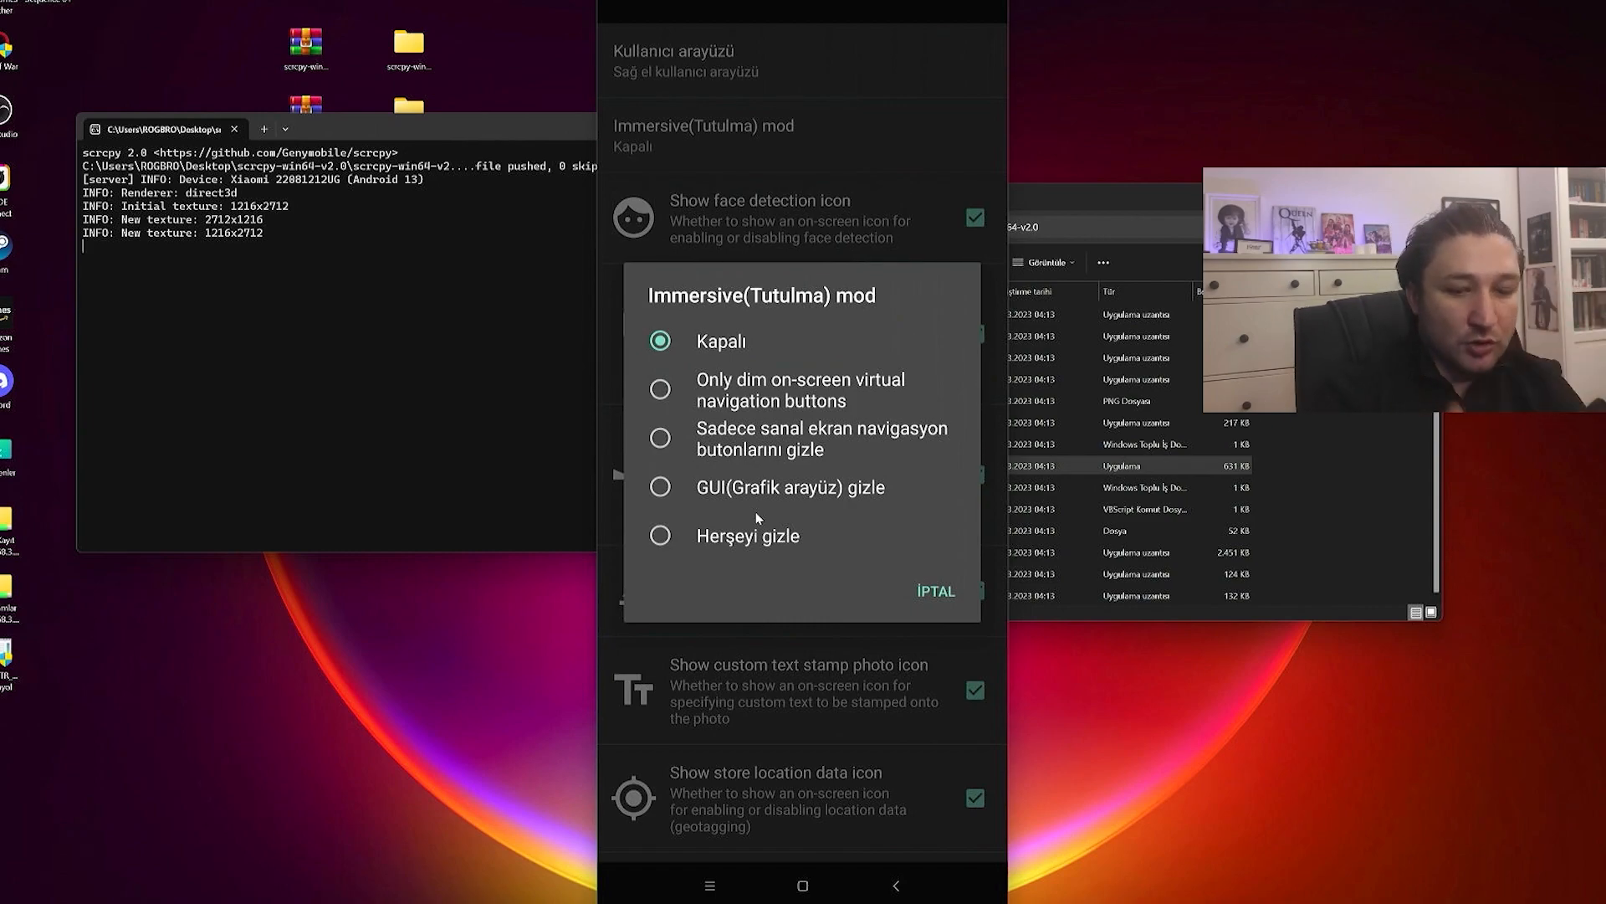
pyautogui.click(759, 539)
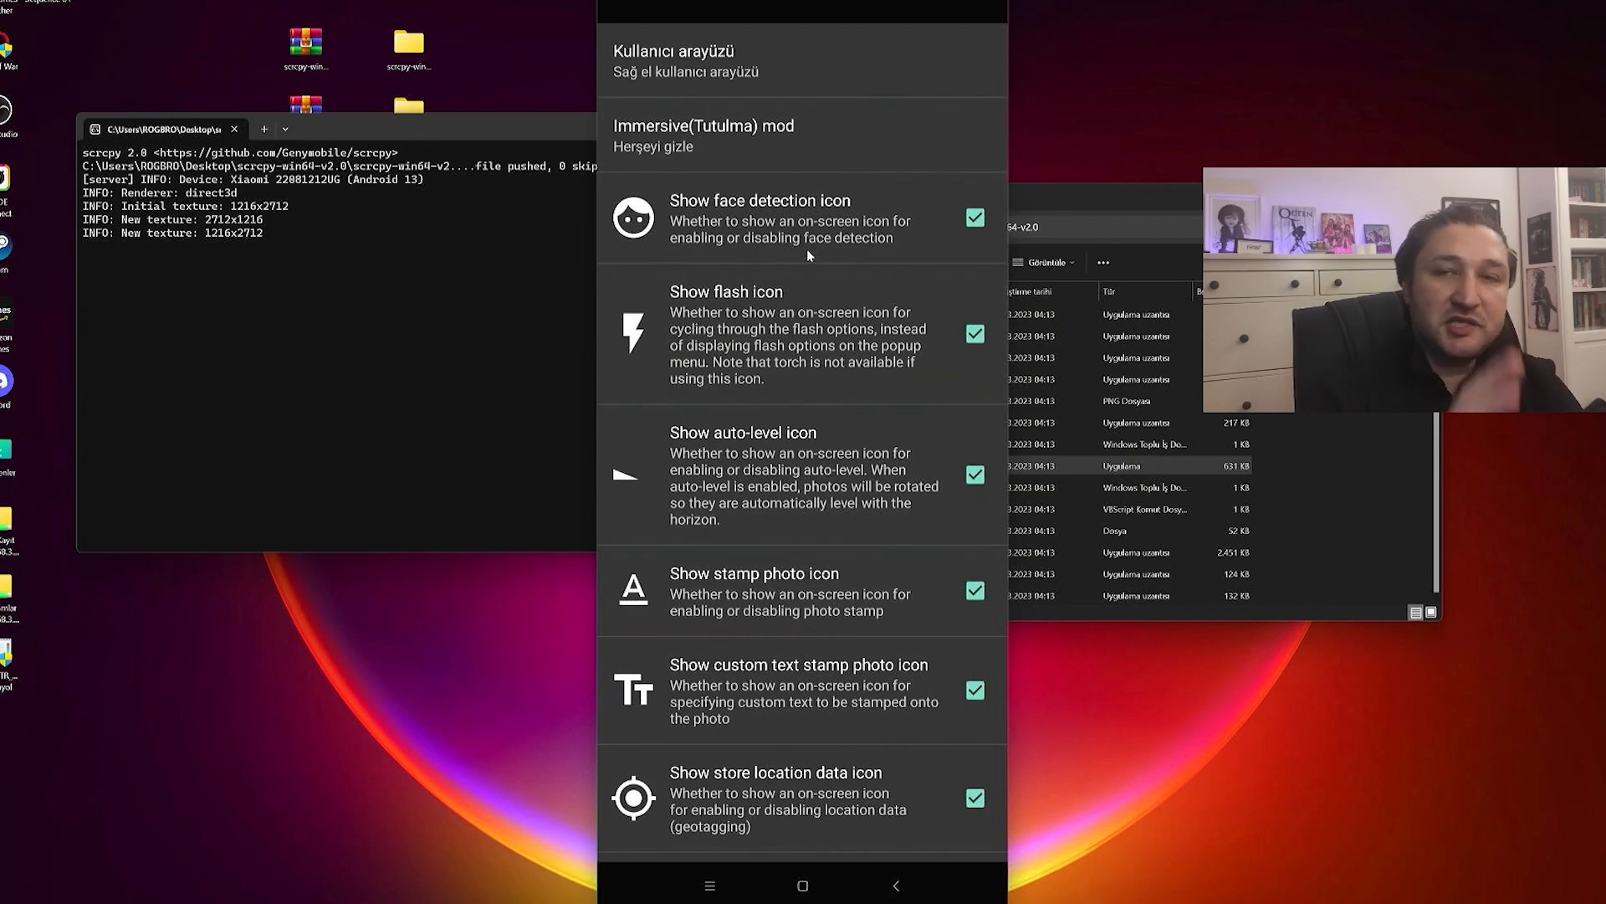
# - Examine the available video resolutions in Open Camera's video settings and return to the live preview
pyautogui.scroll(-3, 871, 431)
pyautogui.rightClick(878, 435)
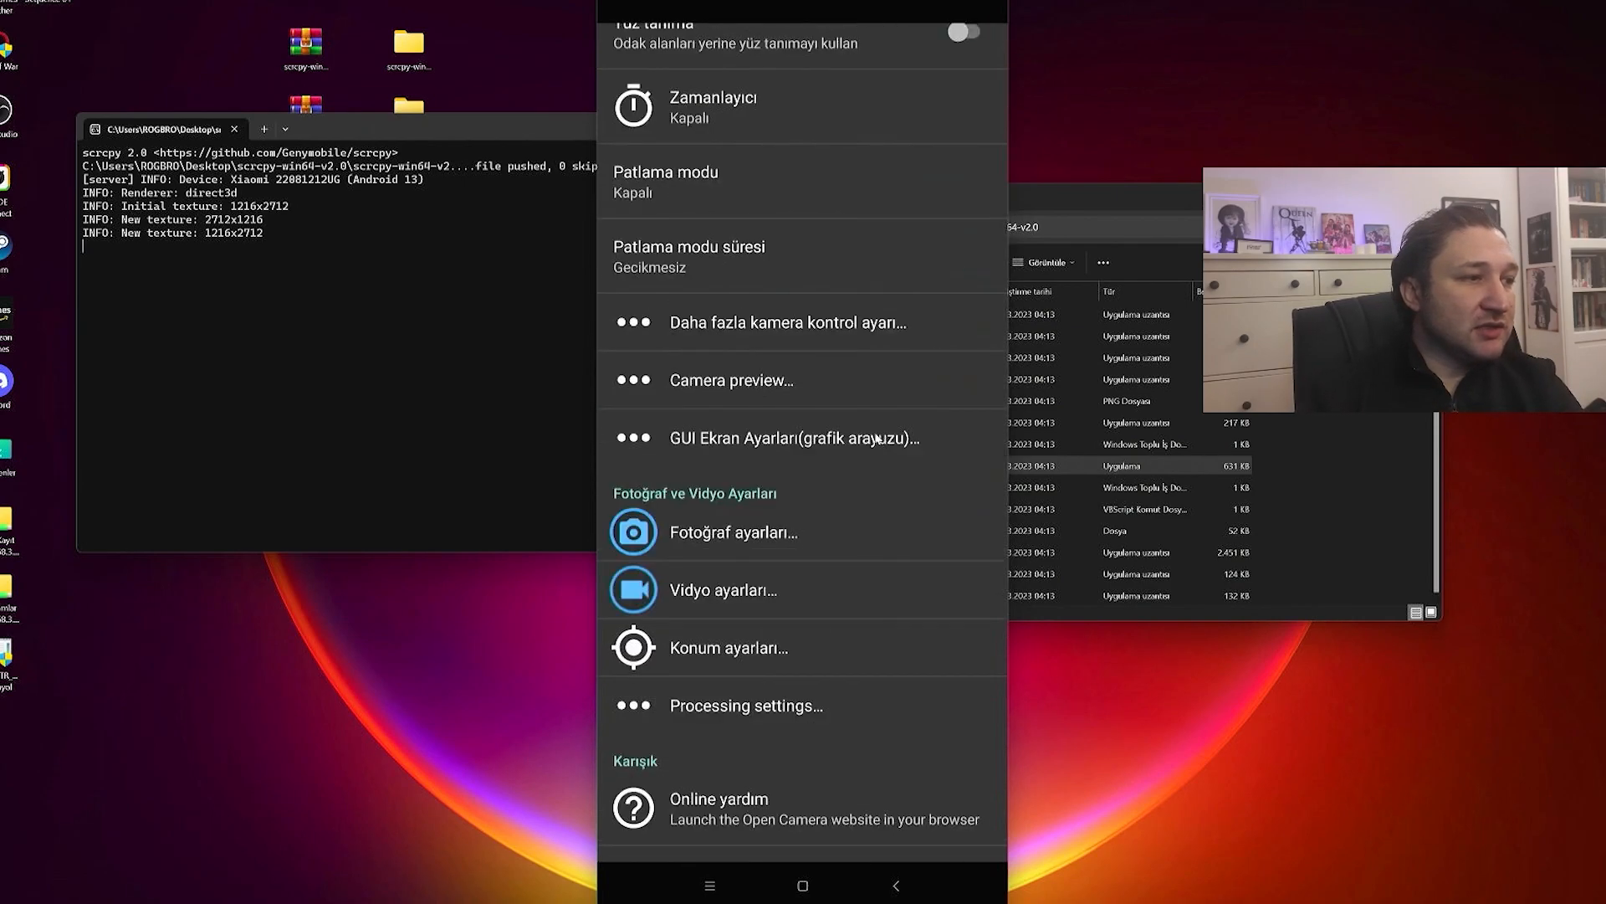
pyautogui.click(737, 590)
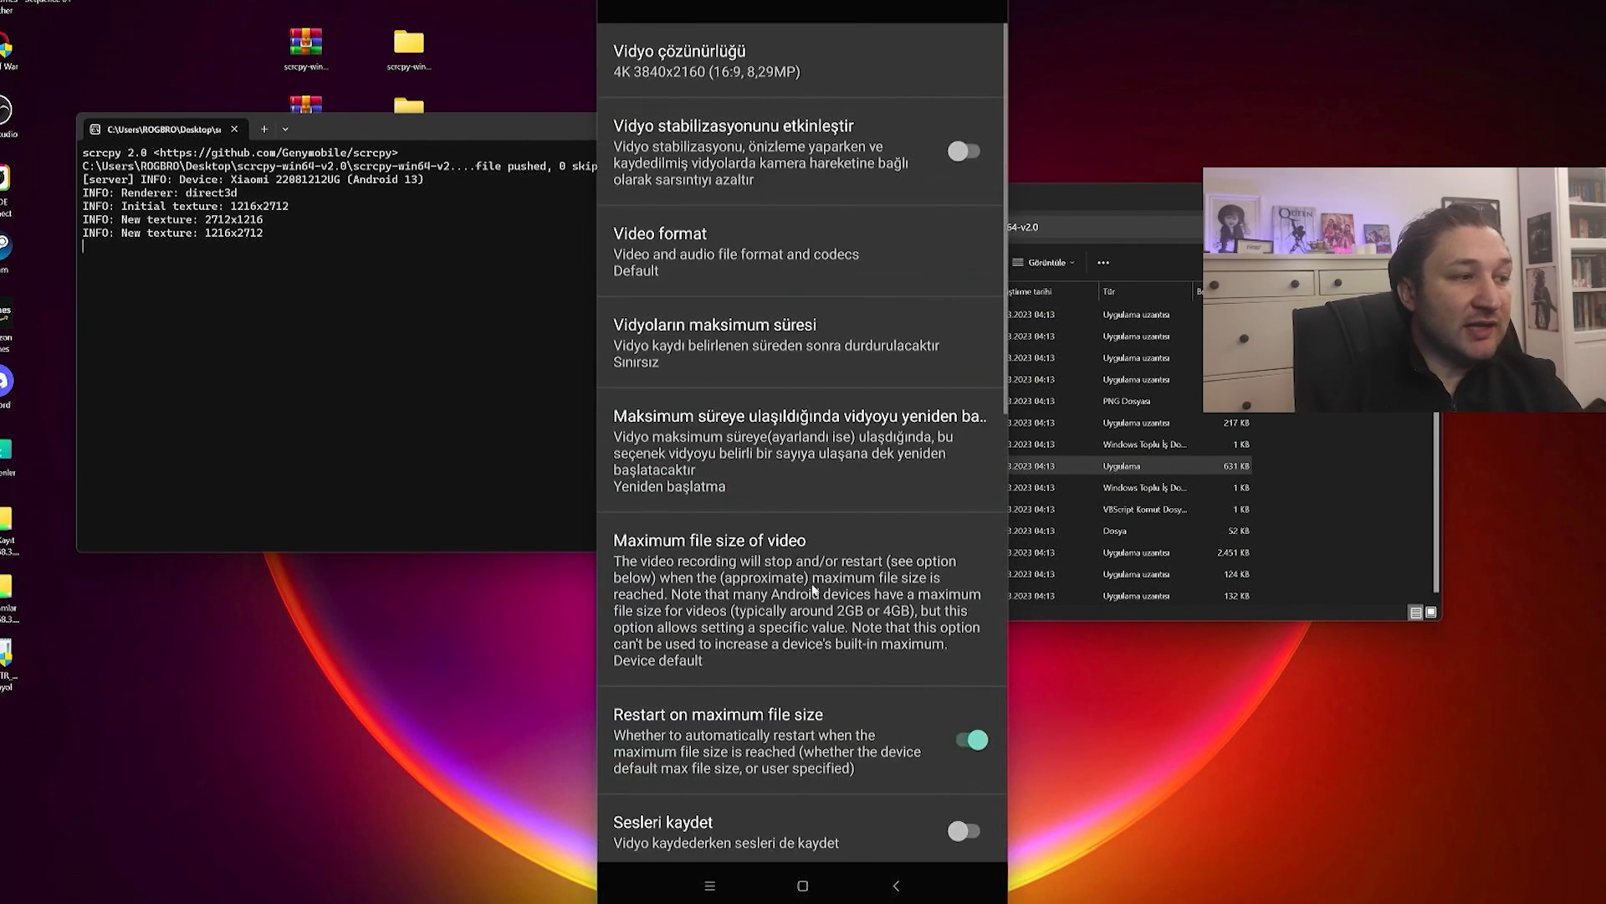
pyautogui.click(773, 68)
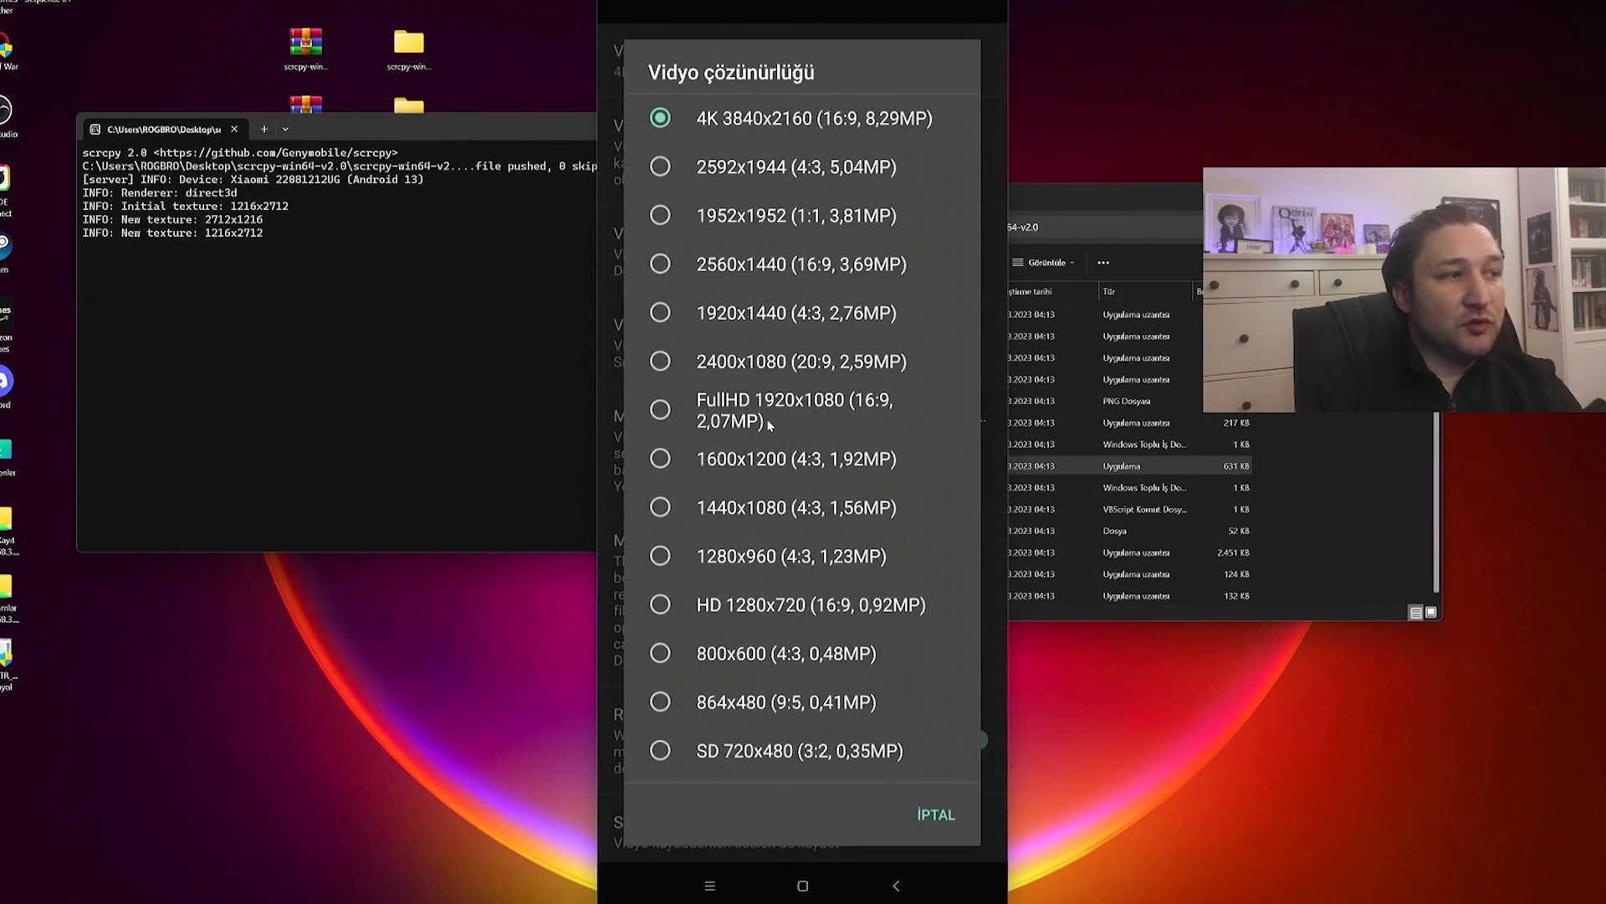
pyautogui.click(940, 817)
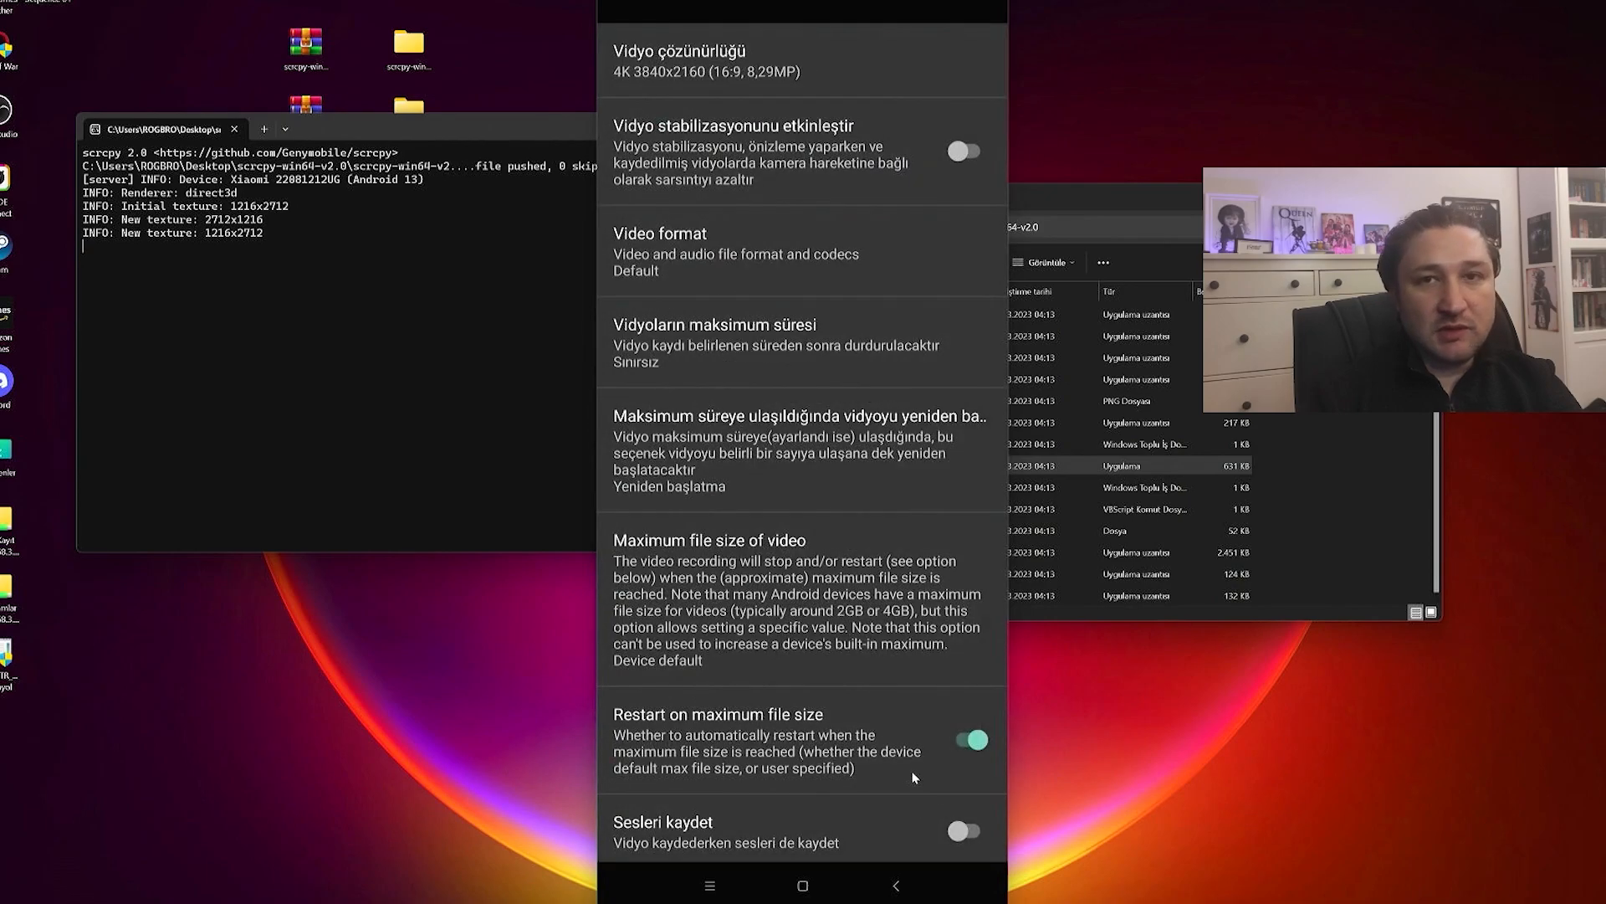
pyautogui.rightClick(909, 411)
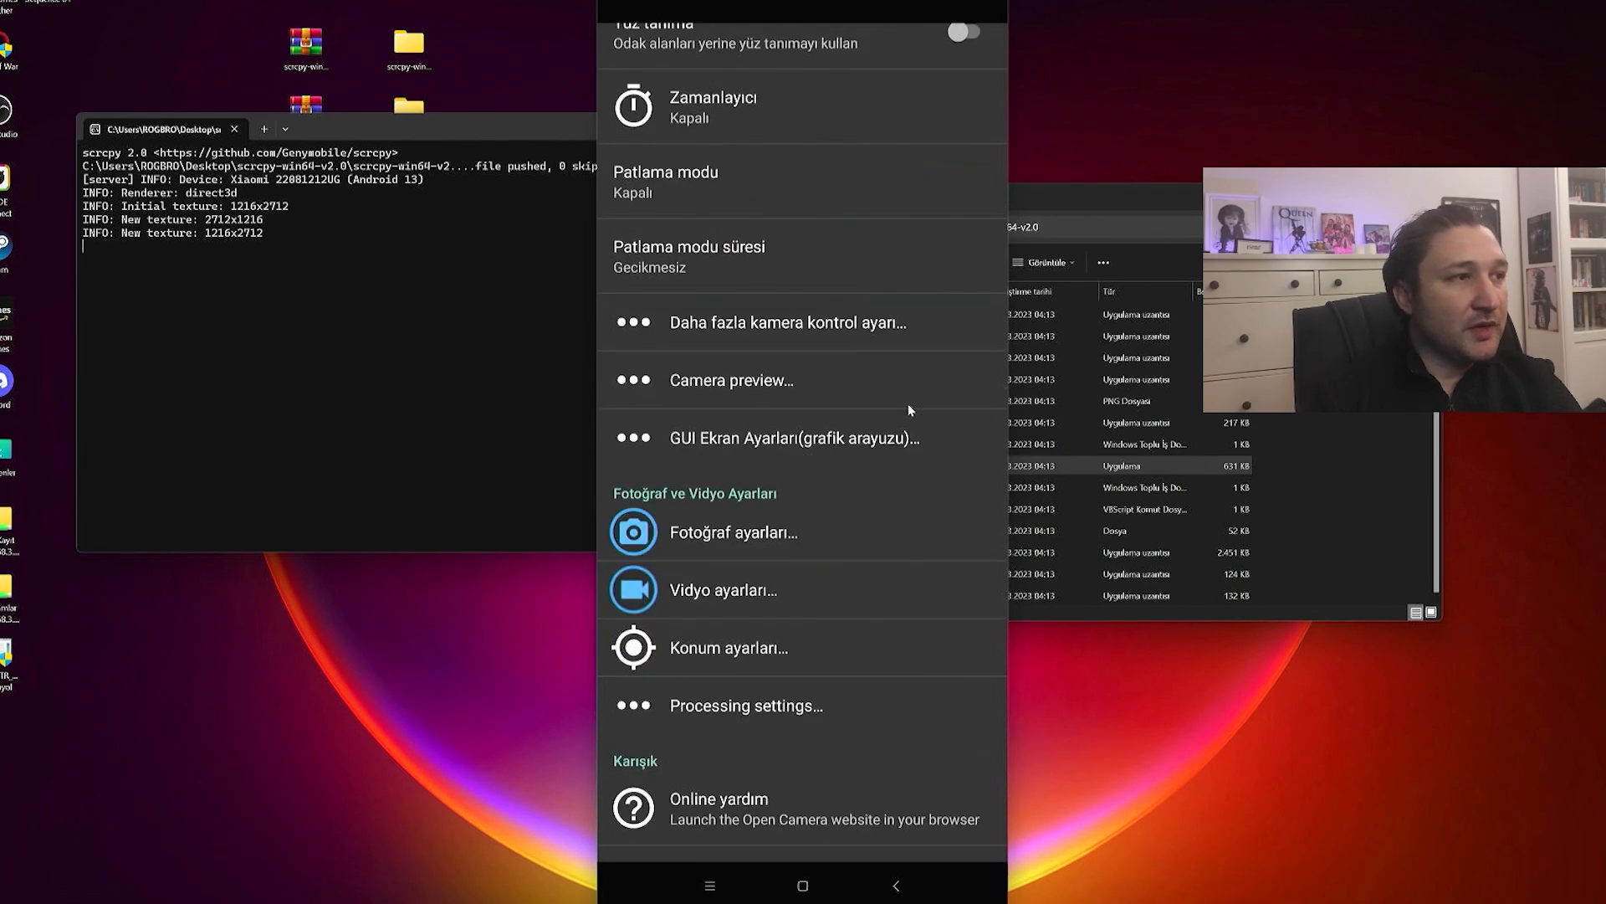
pyautogui.rightClick(910, 398)
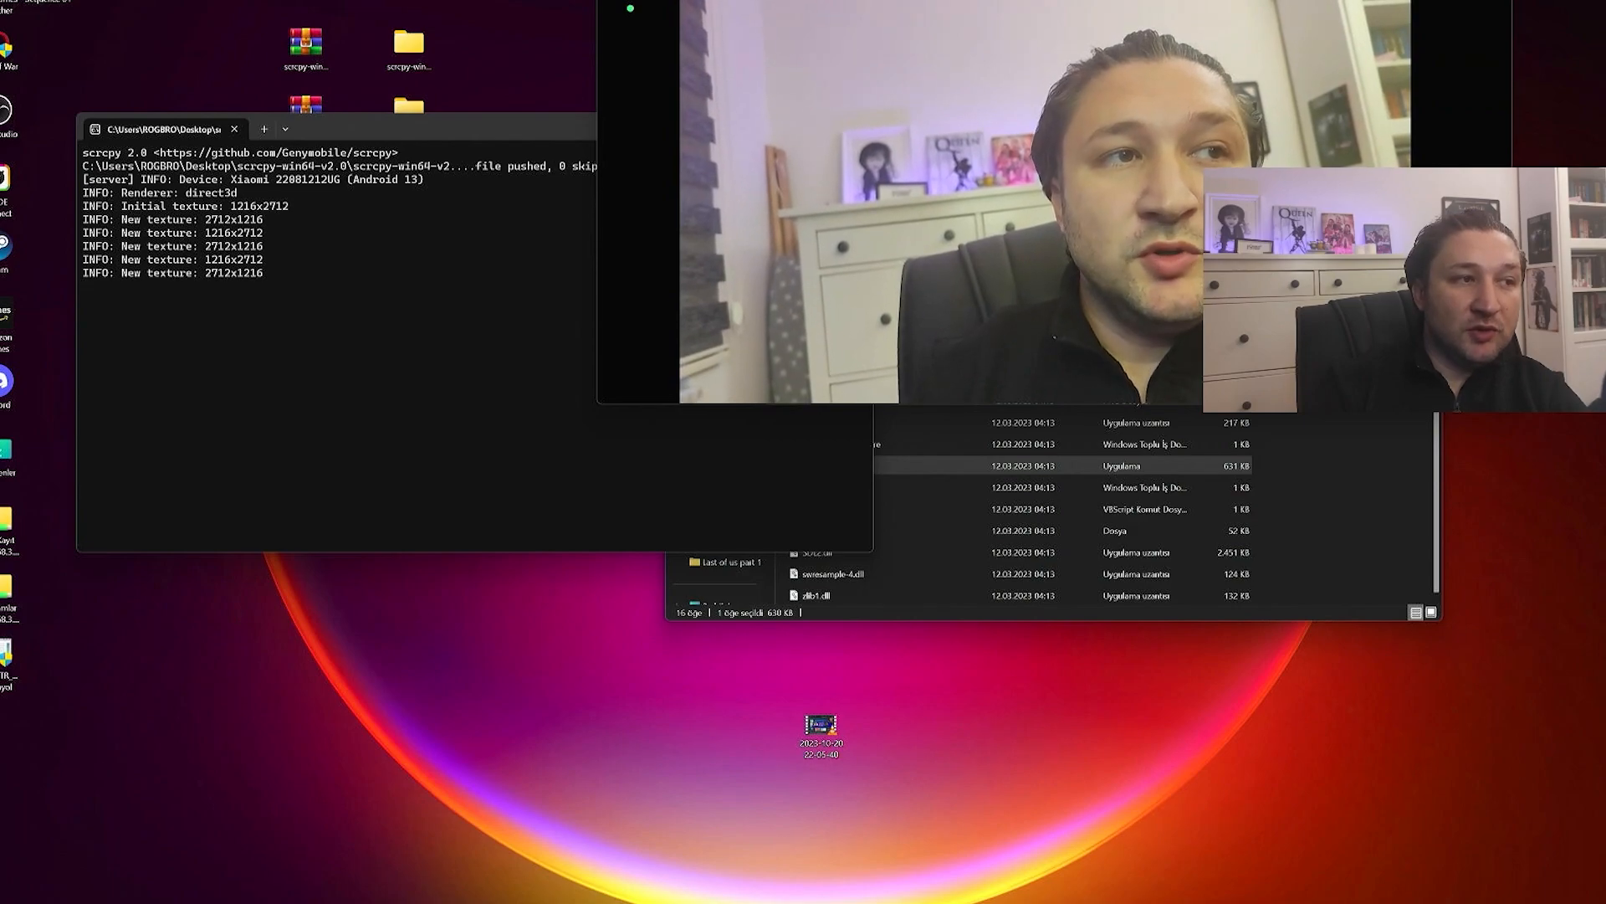
# - Refocus Open Camera's live preview on several points of the face and toggle full screen for the mirrored phone
pyautogui.click(1195, 165)
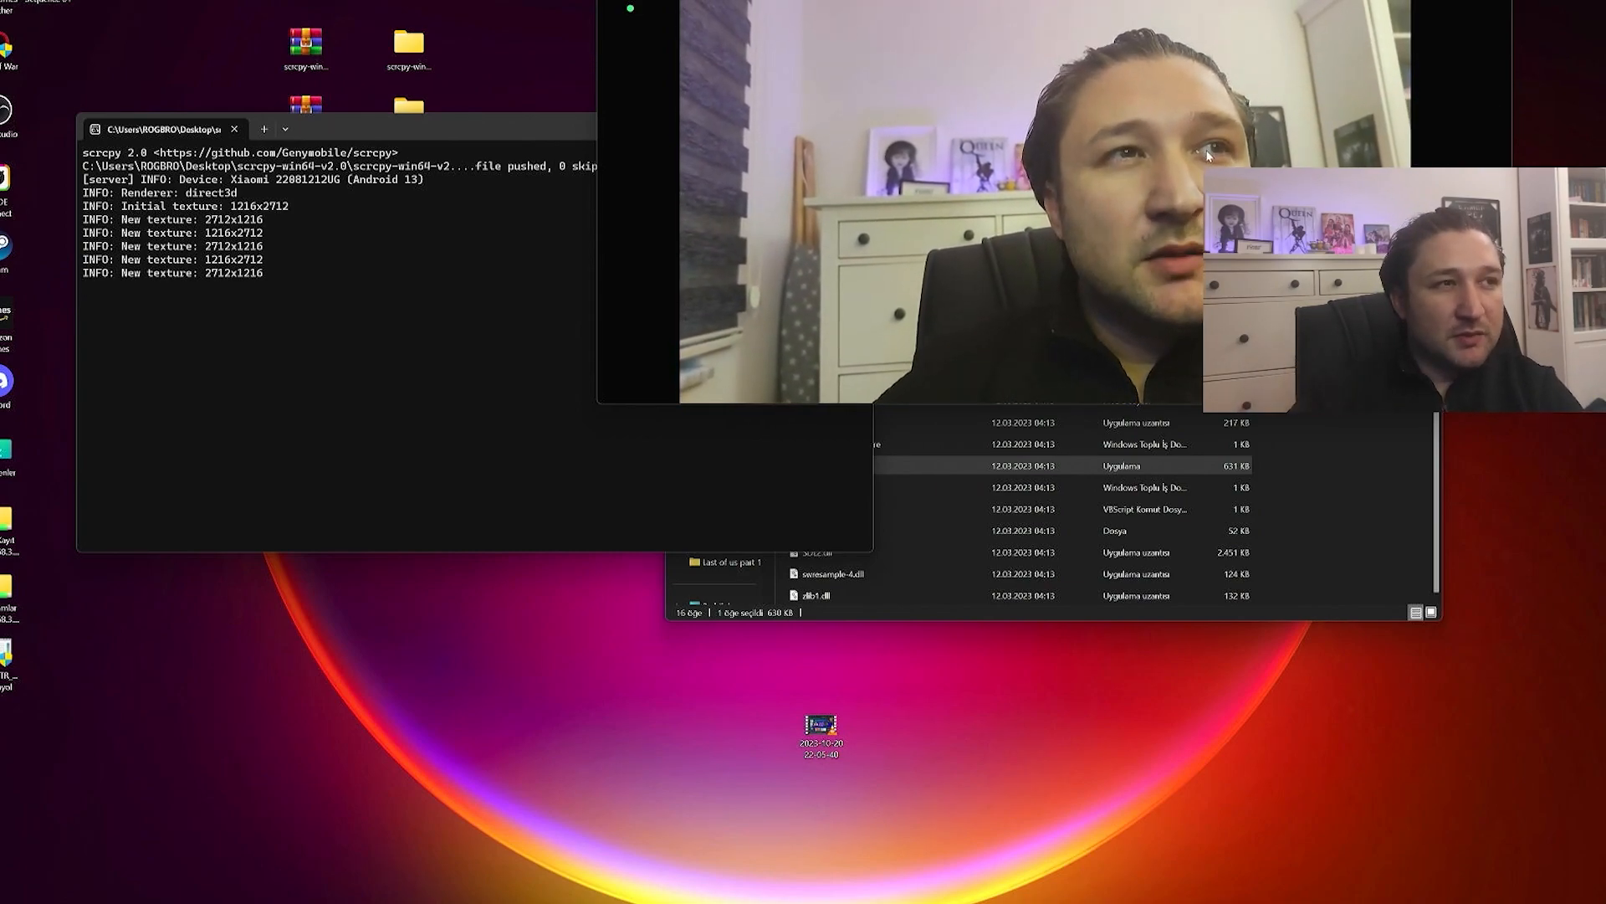
pyautogui.click(1177, 209)
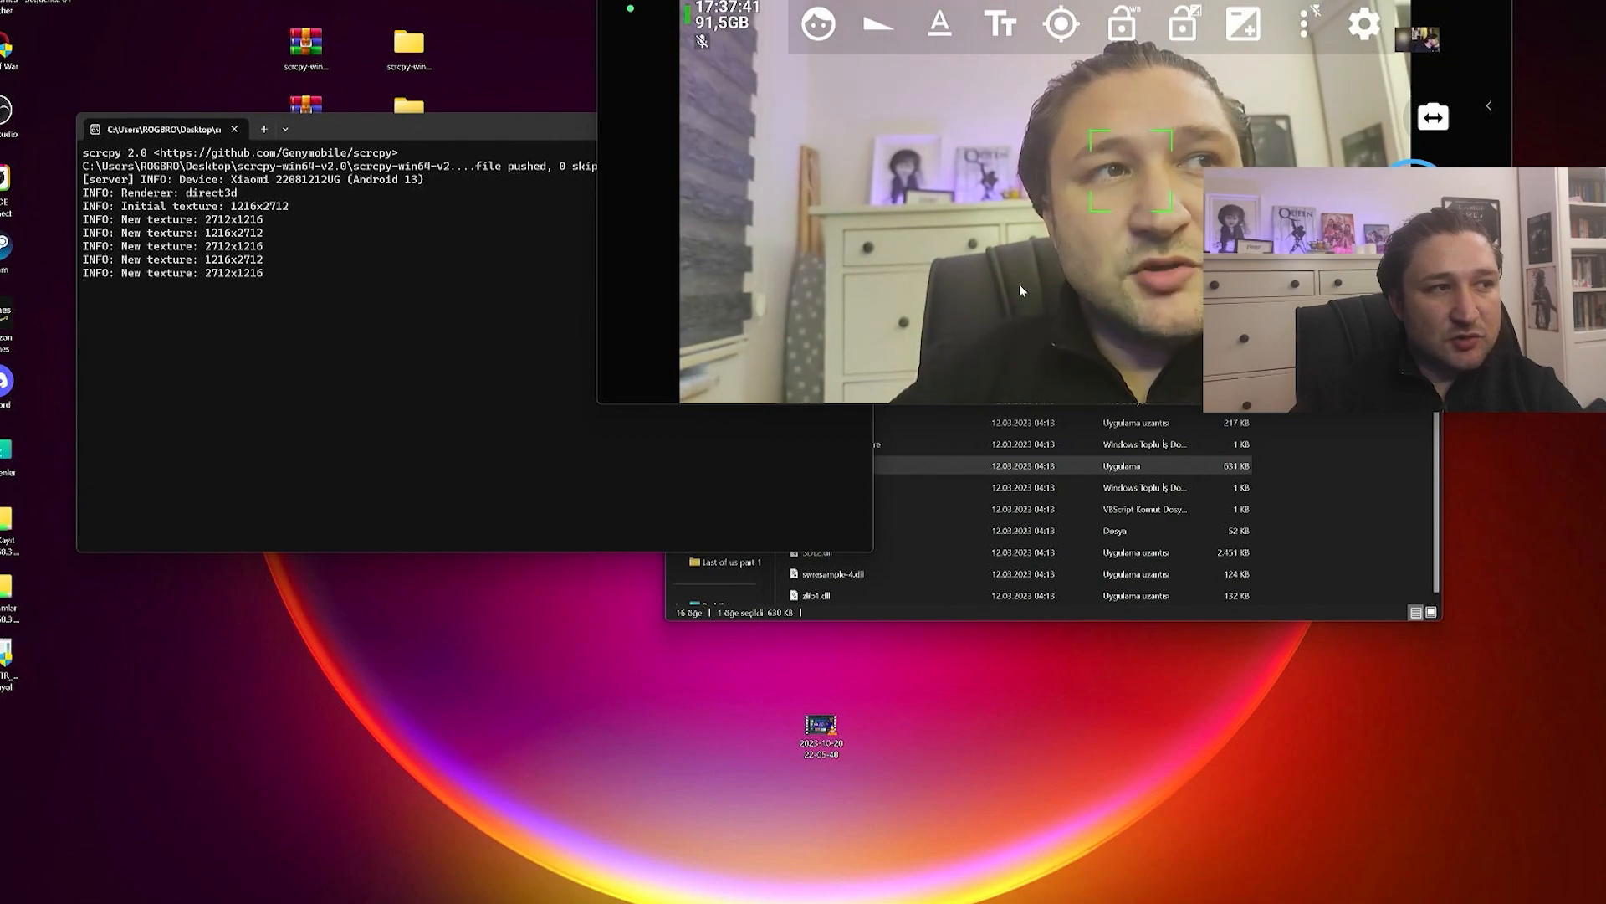
pyautogui.click(1185, 356)
pyautogui.click(1116, 233)
pyautogui.click(1172, 205)
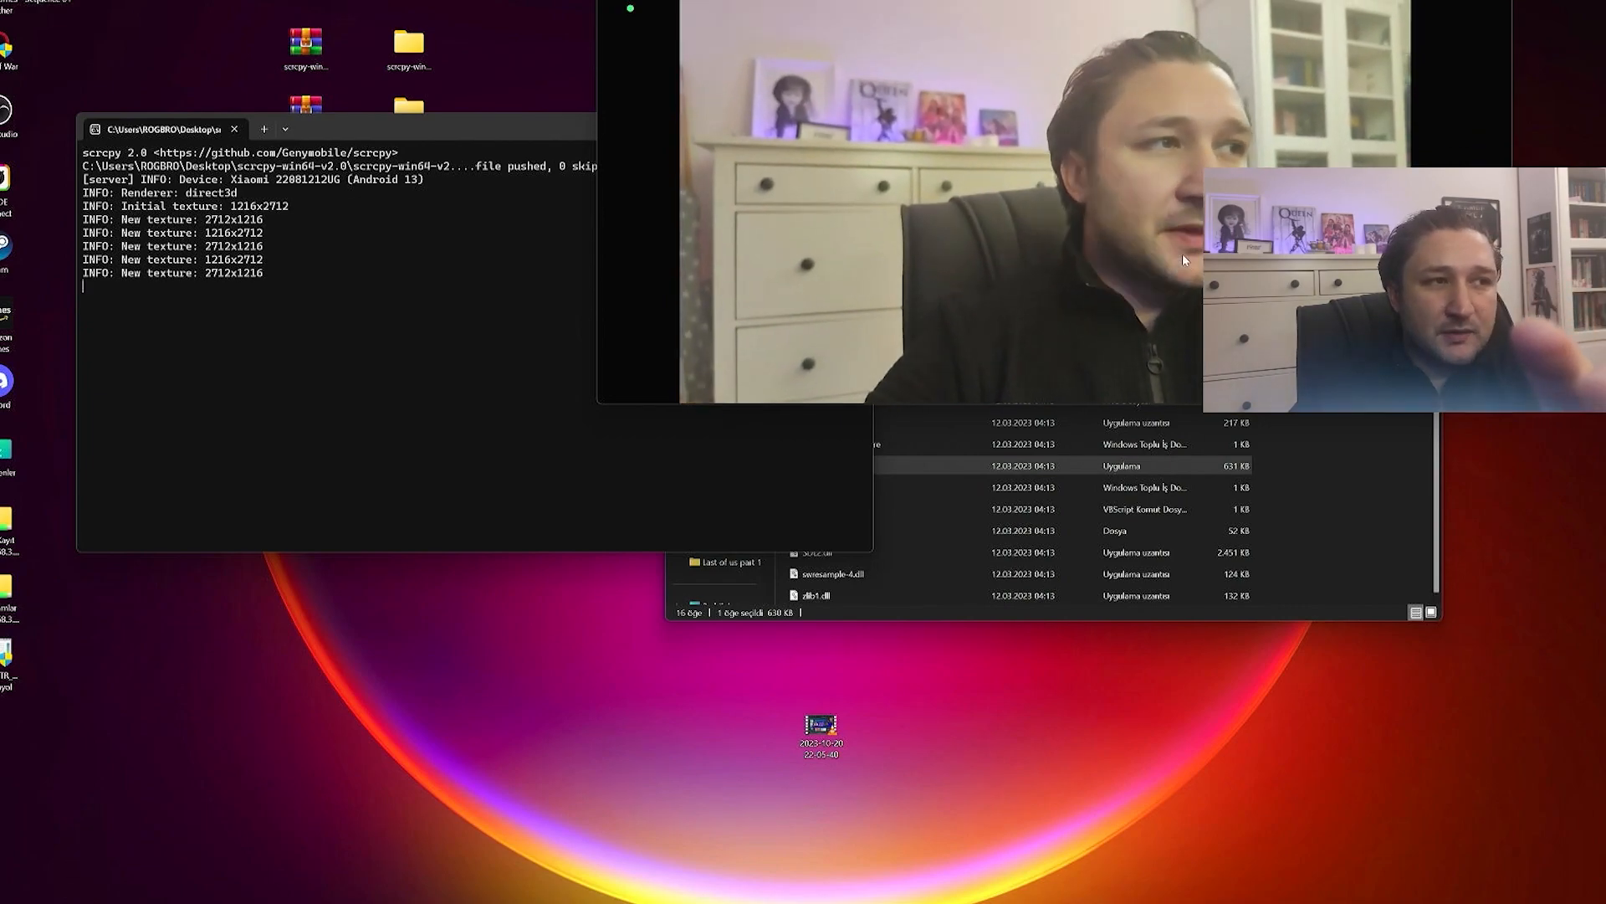
pyautogui.click(1170, 302)
pyautogui.click(1167, 298)
pyautogui.click(1193, 340)
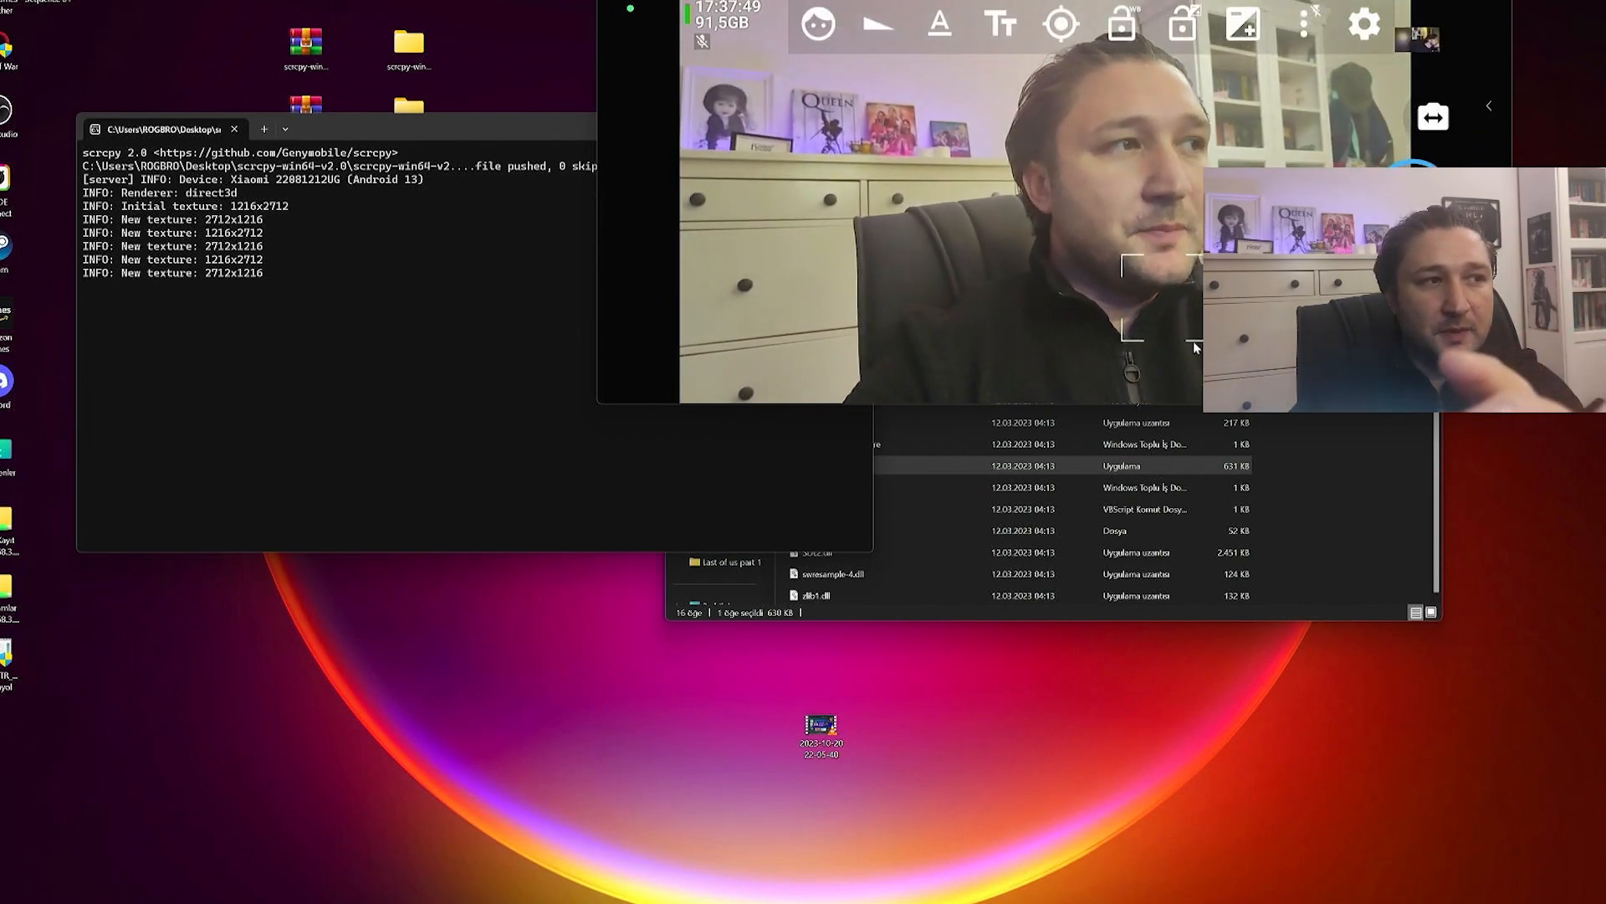
pyautogui.click(1133, 144)
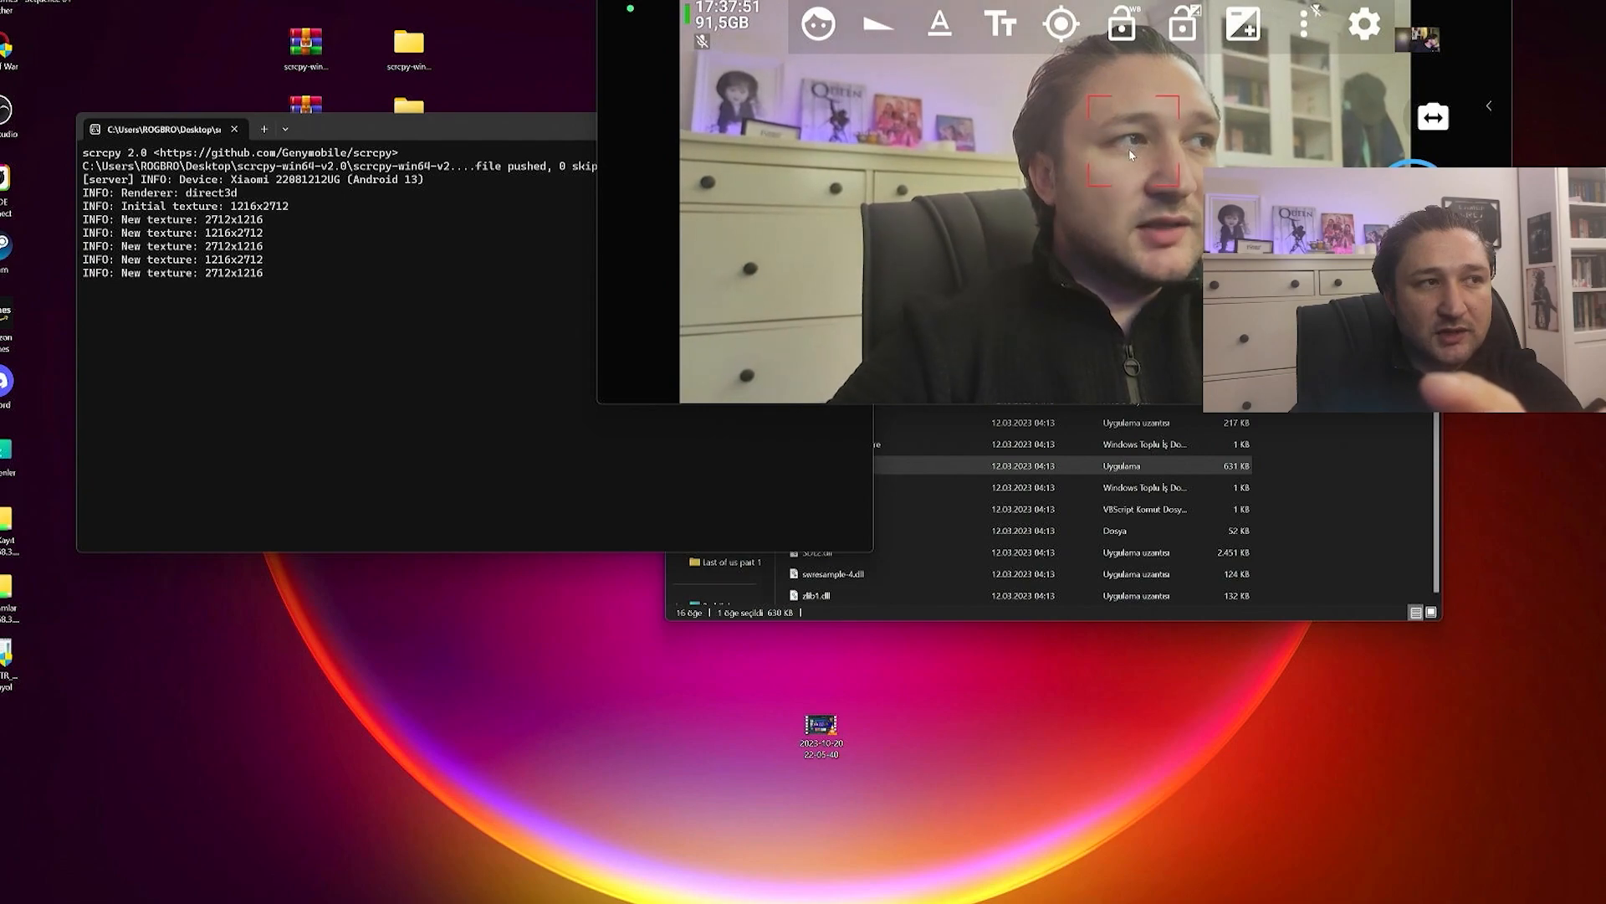
pyautogui.click(1166, 129)
pyautogui.click(1159, 177)
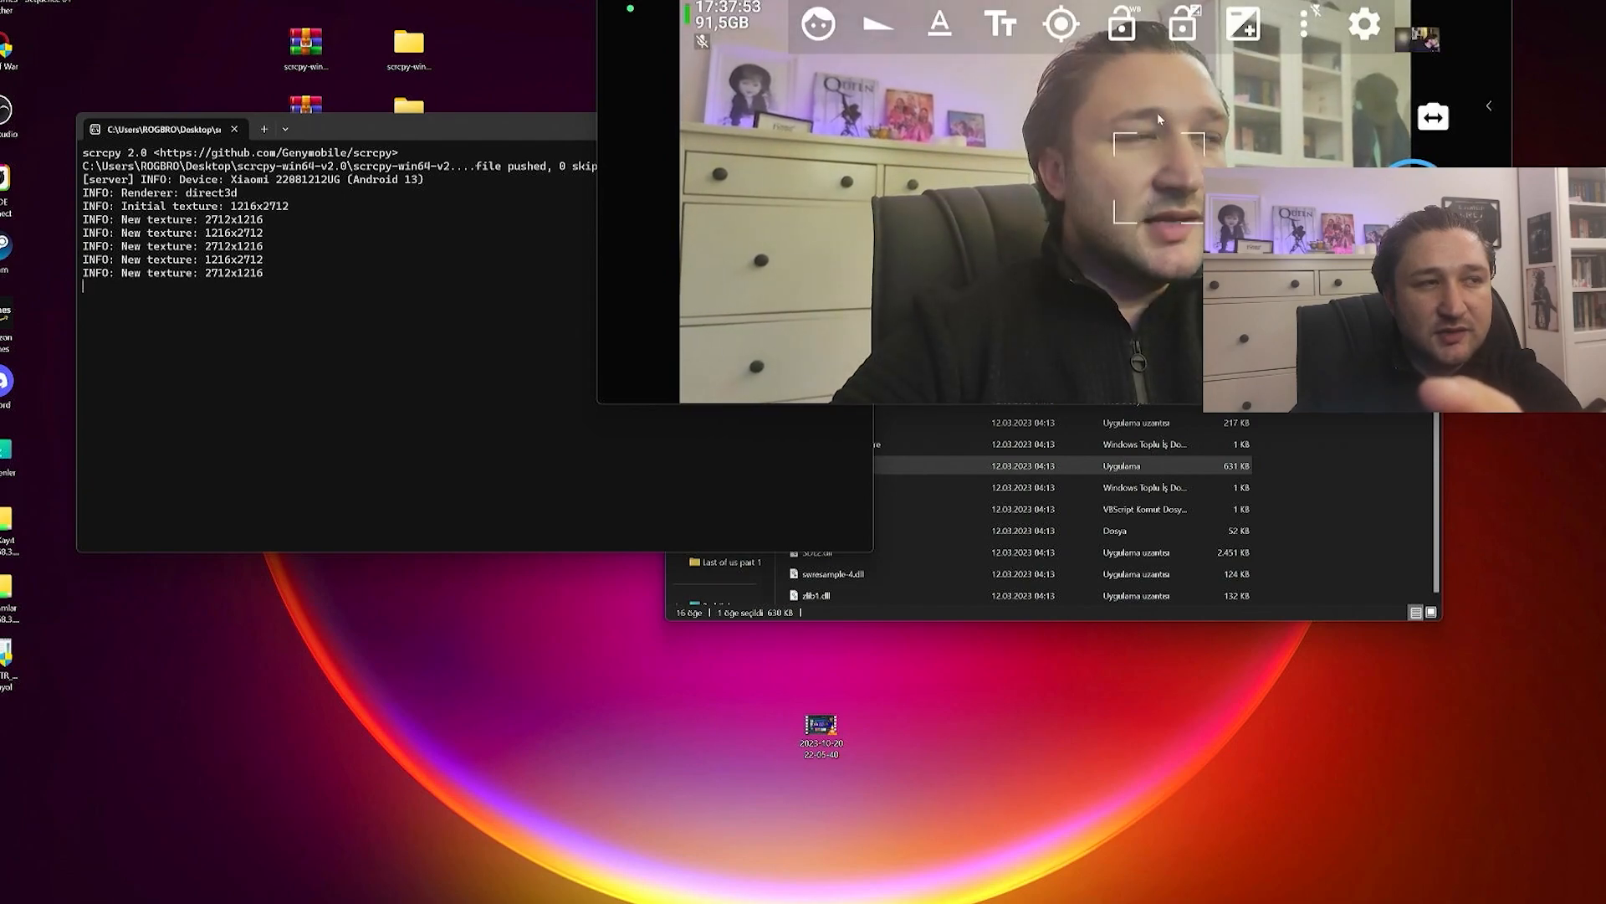
pyautogui.click(1182, 33)
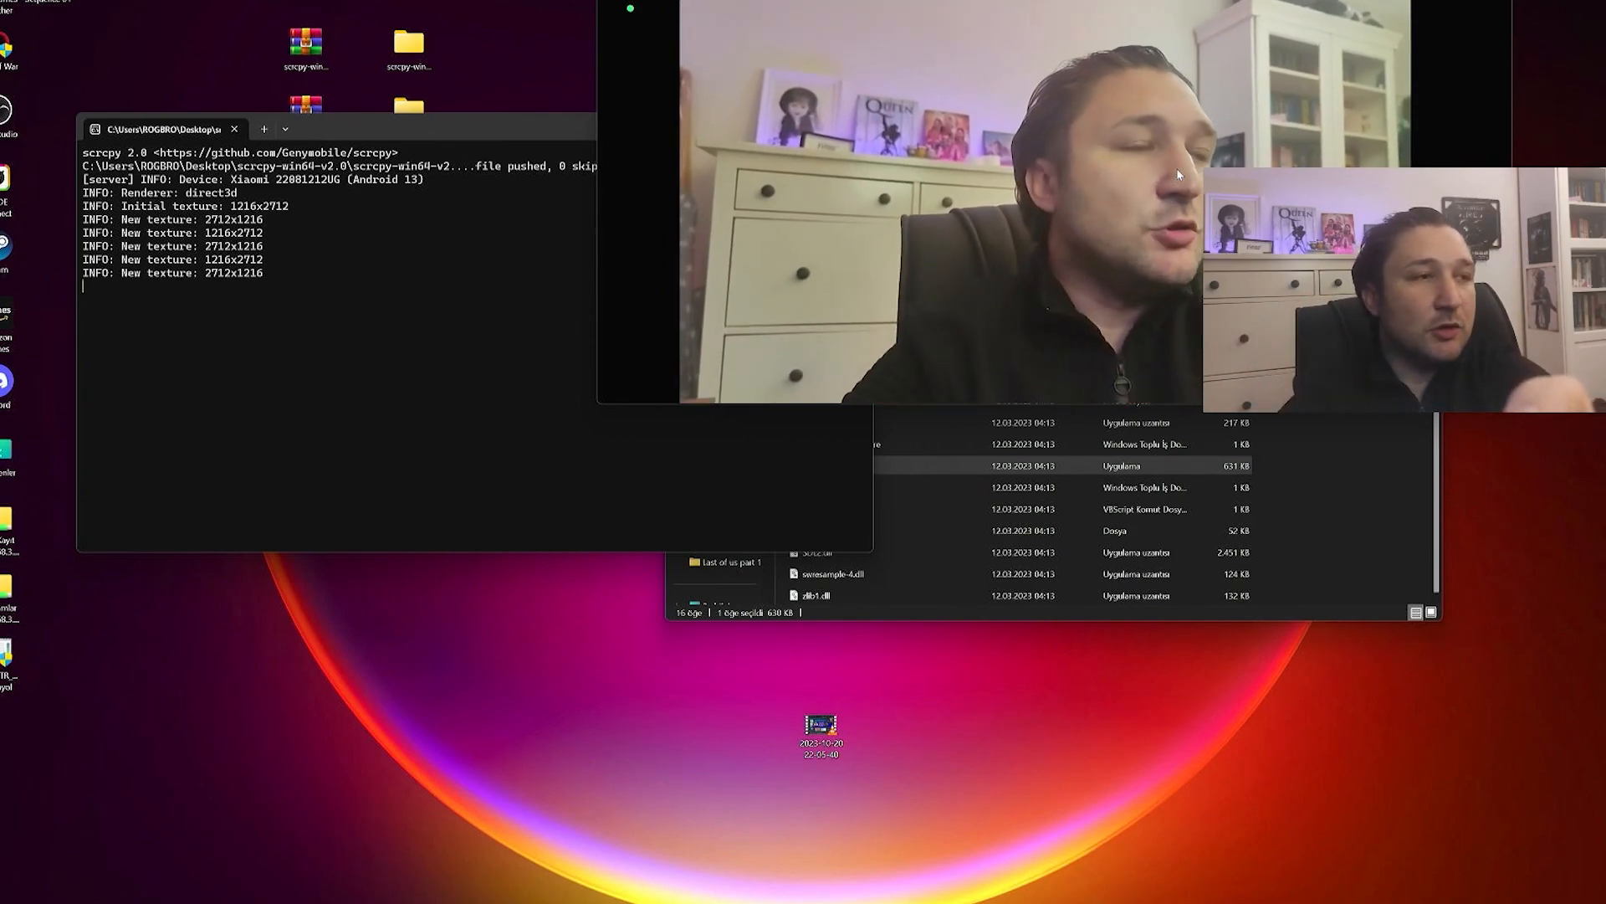
pyautogui.click(1155, 138)
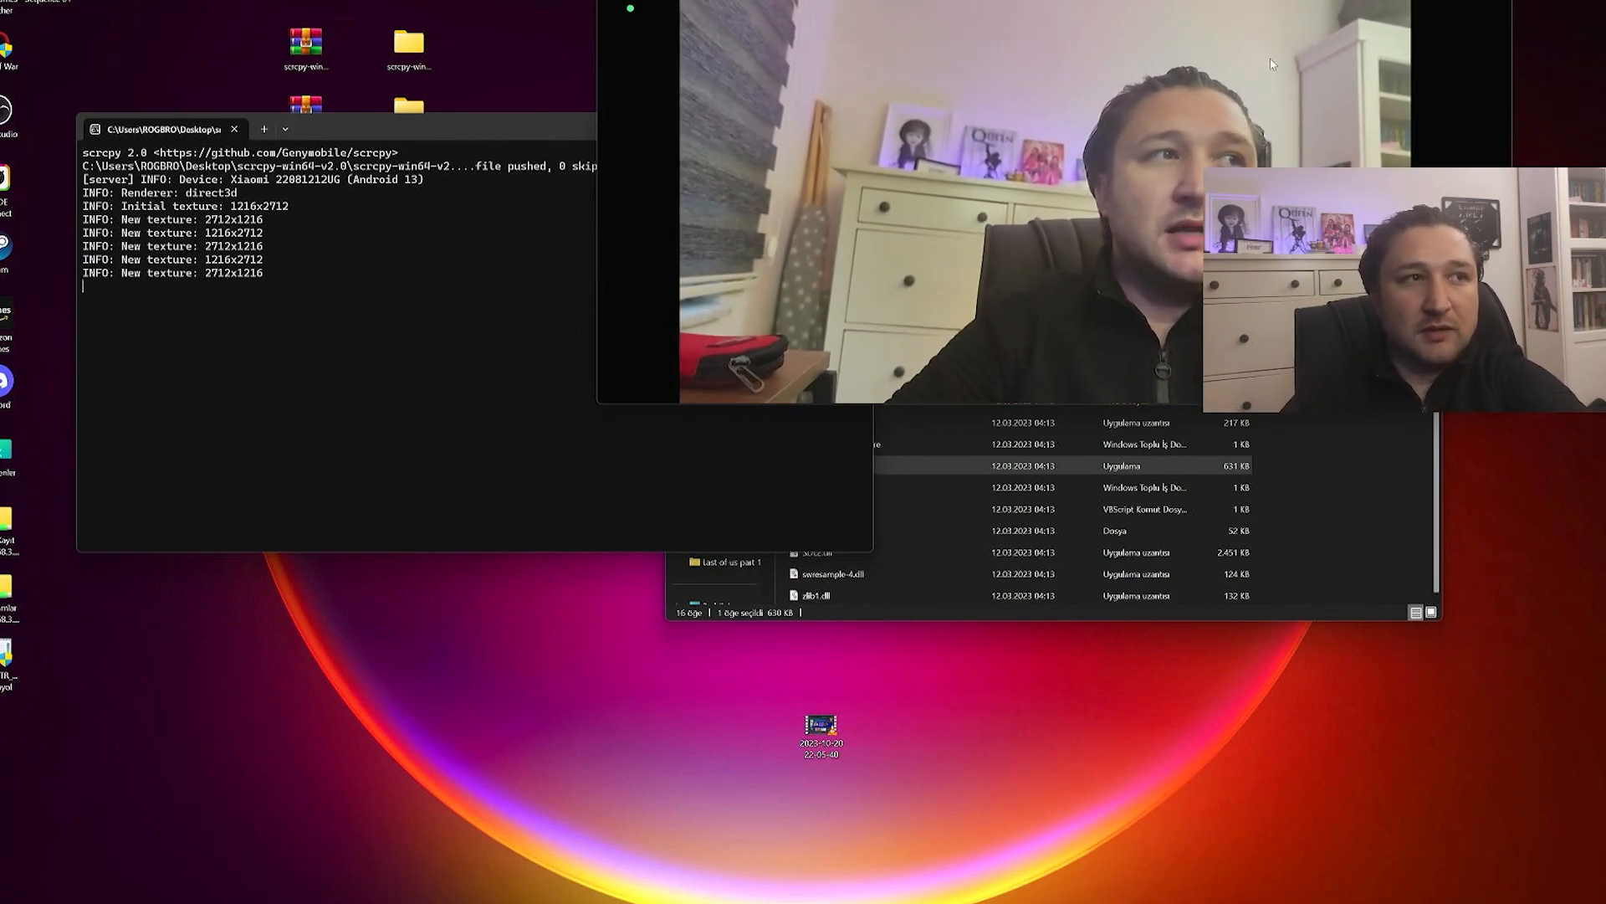
pyautogui.hotkey('alt', 'f')
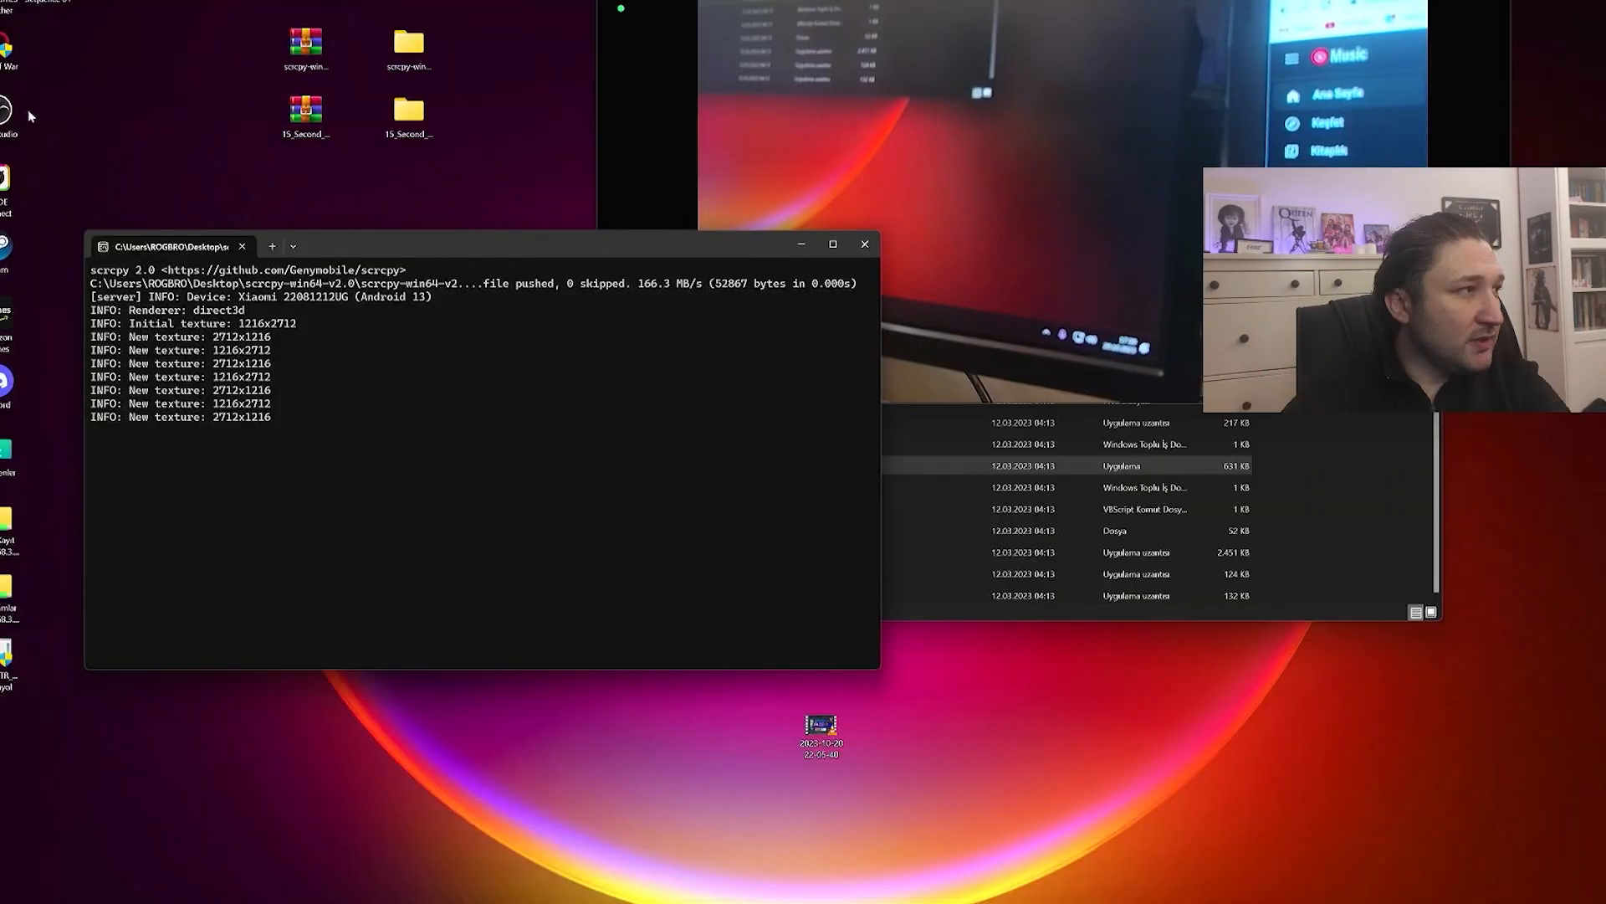
# - Open OBS Studio and create a new scene named KAMERA
pyautogui.doubleClick(6, 115)
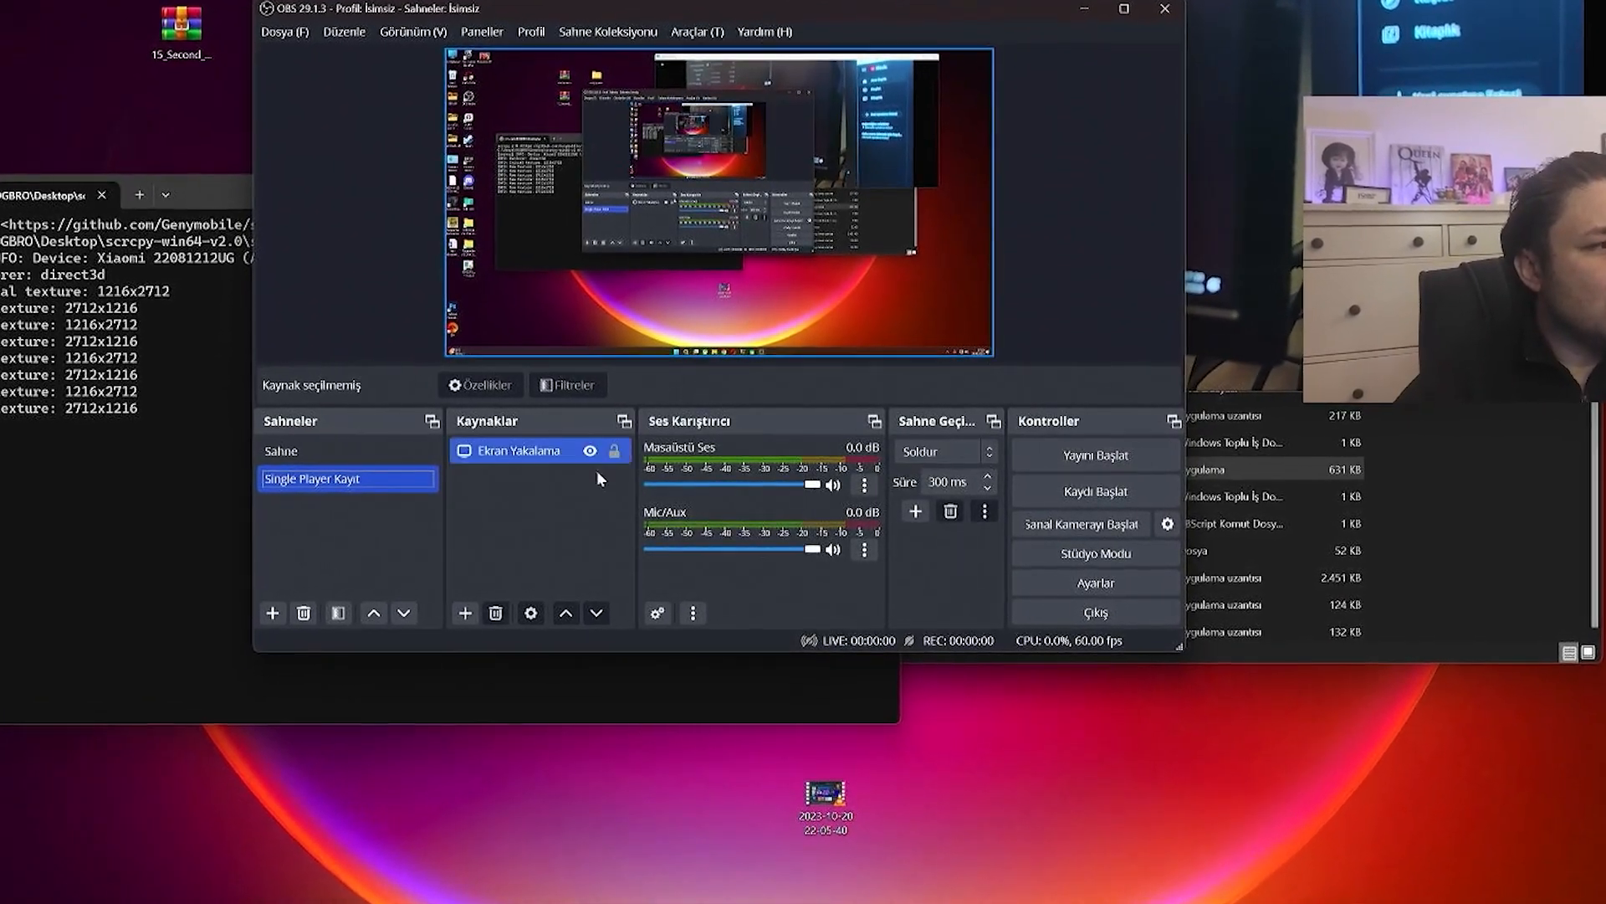
pyautogui.click(557, 512)
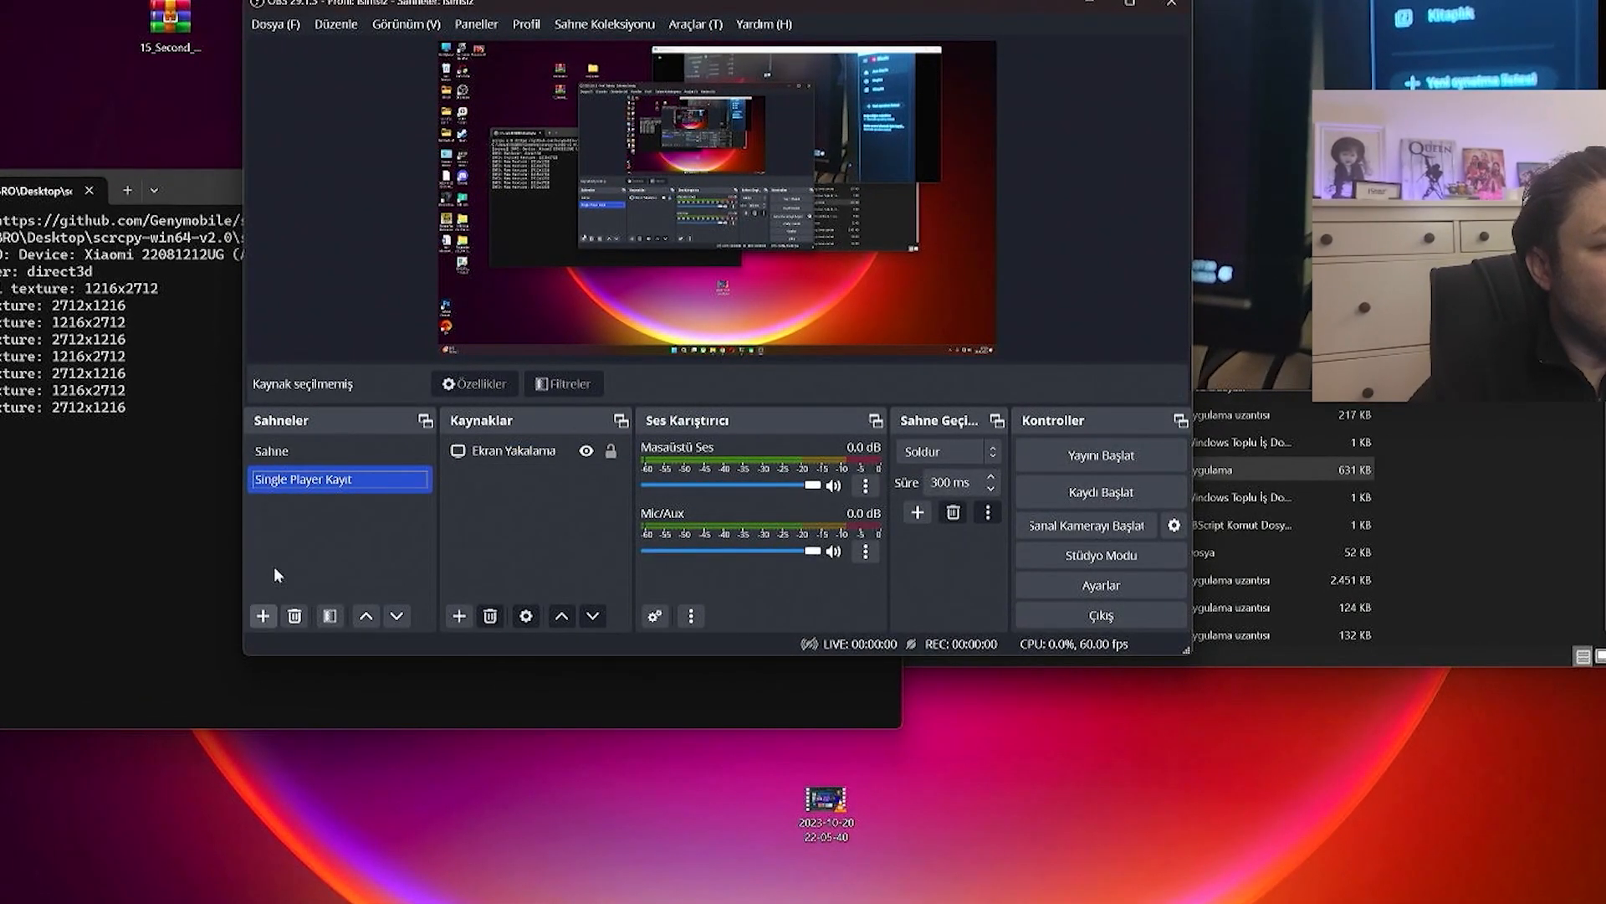
pyautogui.click(263, 616)
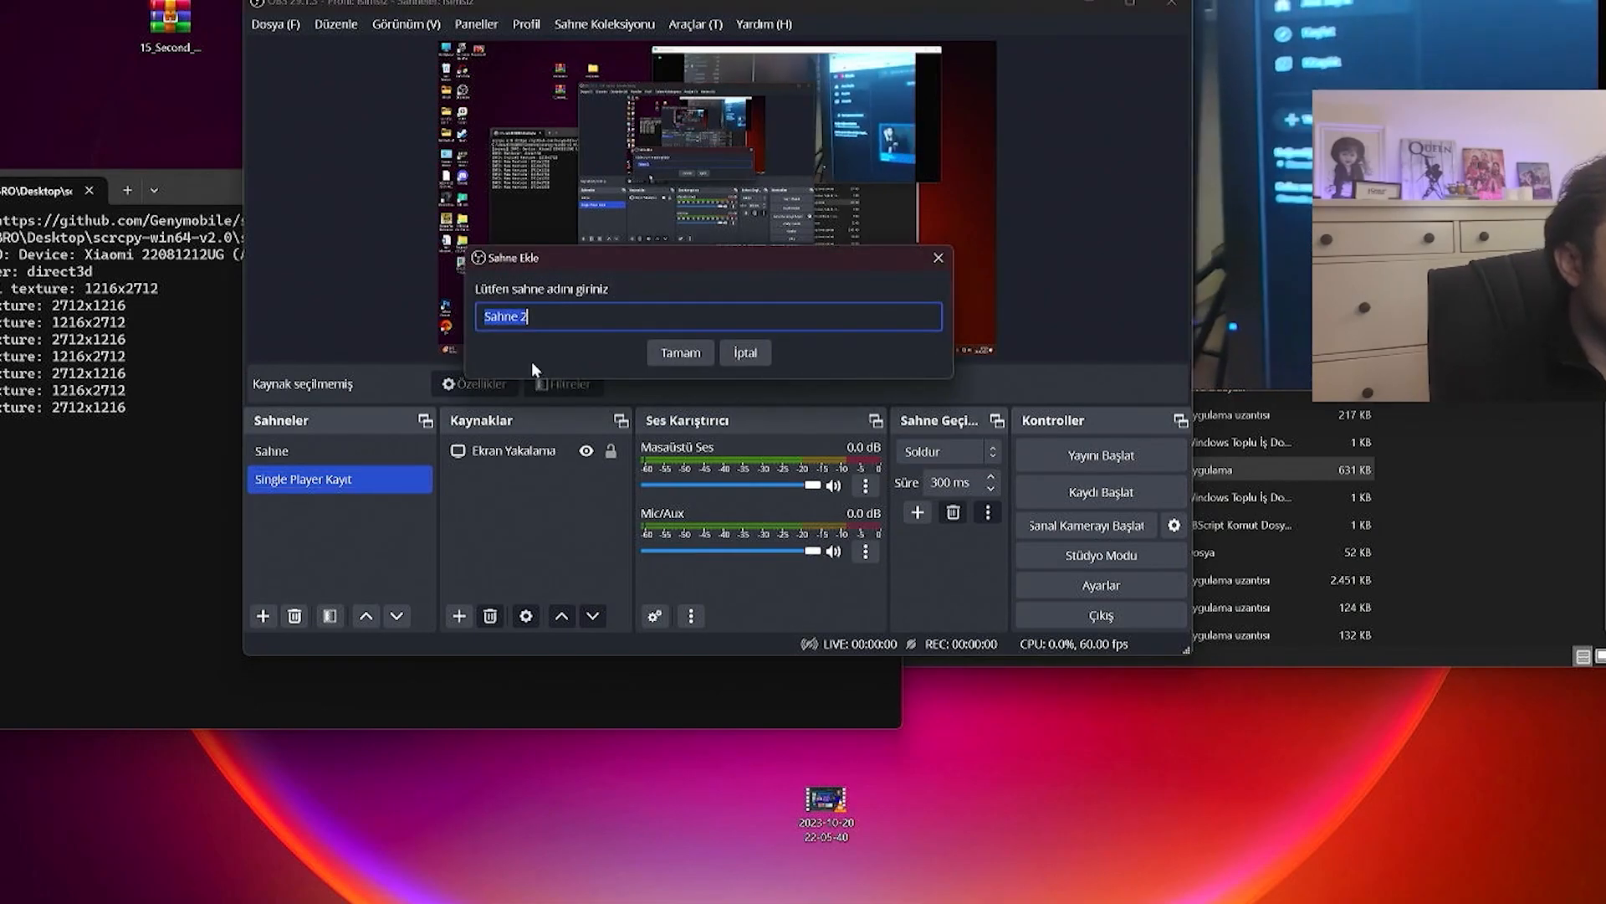
pyautogui.write('KAM')
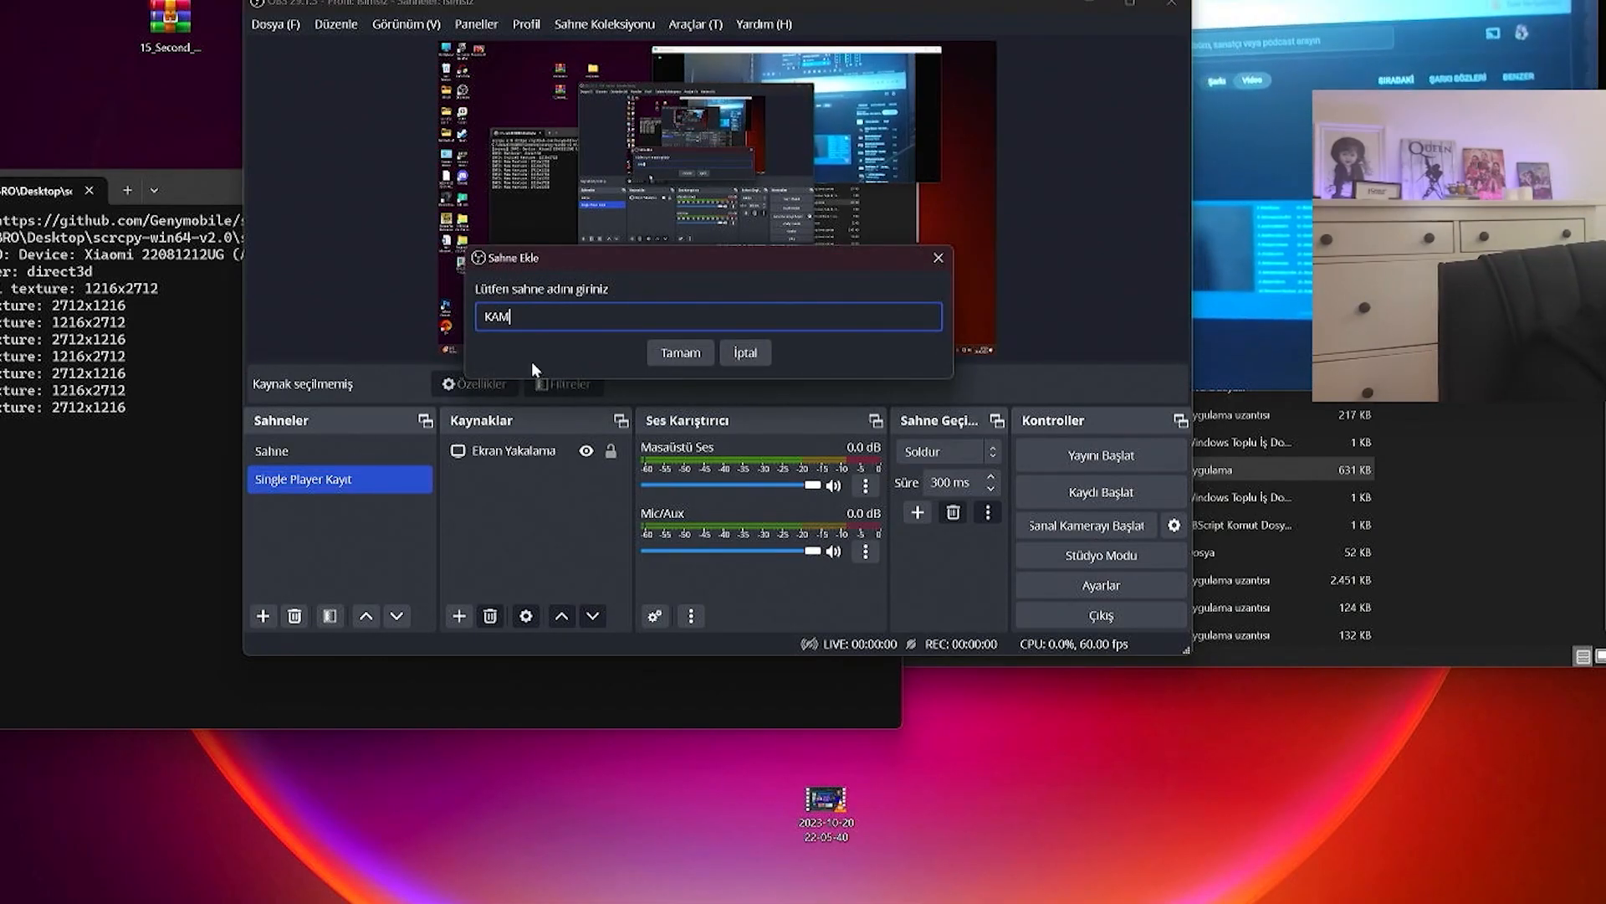
pyautogui.write('ERA')
pyautogui.press('Return')
# - Add a Pencere Yakalama source named TELEFON to the KAMERA scene, capturing the [scrcpy.exe]: 22081212UG window
pyautogui.click(460, 617)
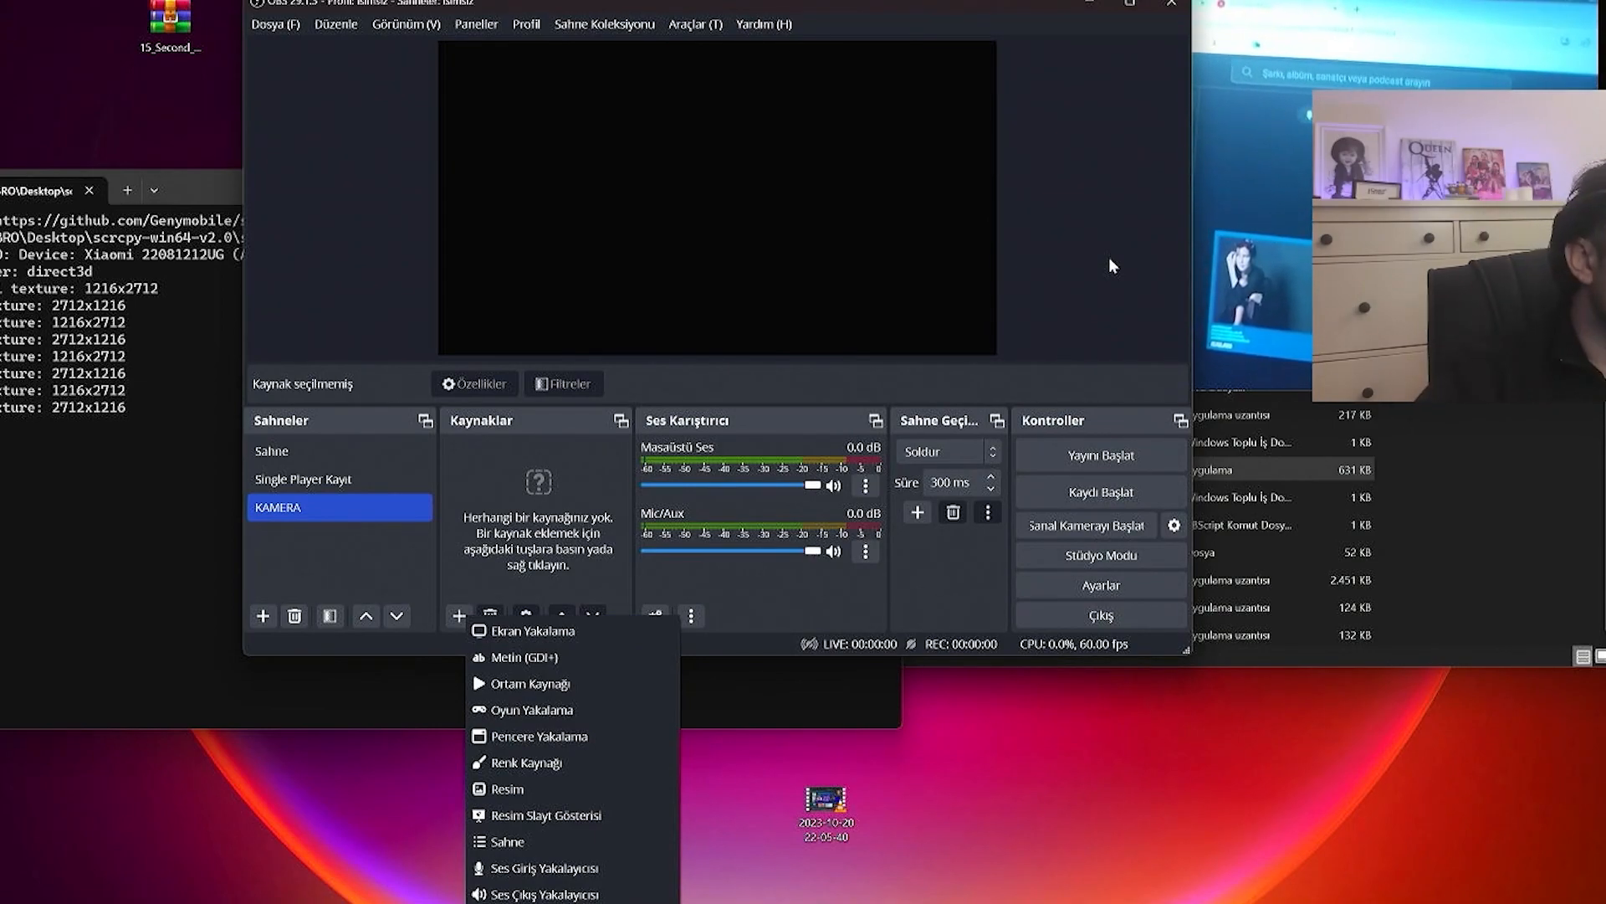
pyautogui.click(577, 738)
pyautogui.write('TELEFON')
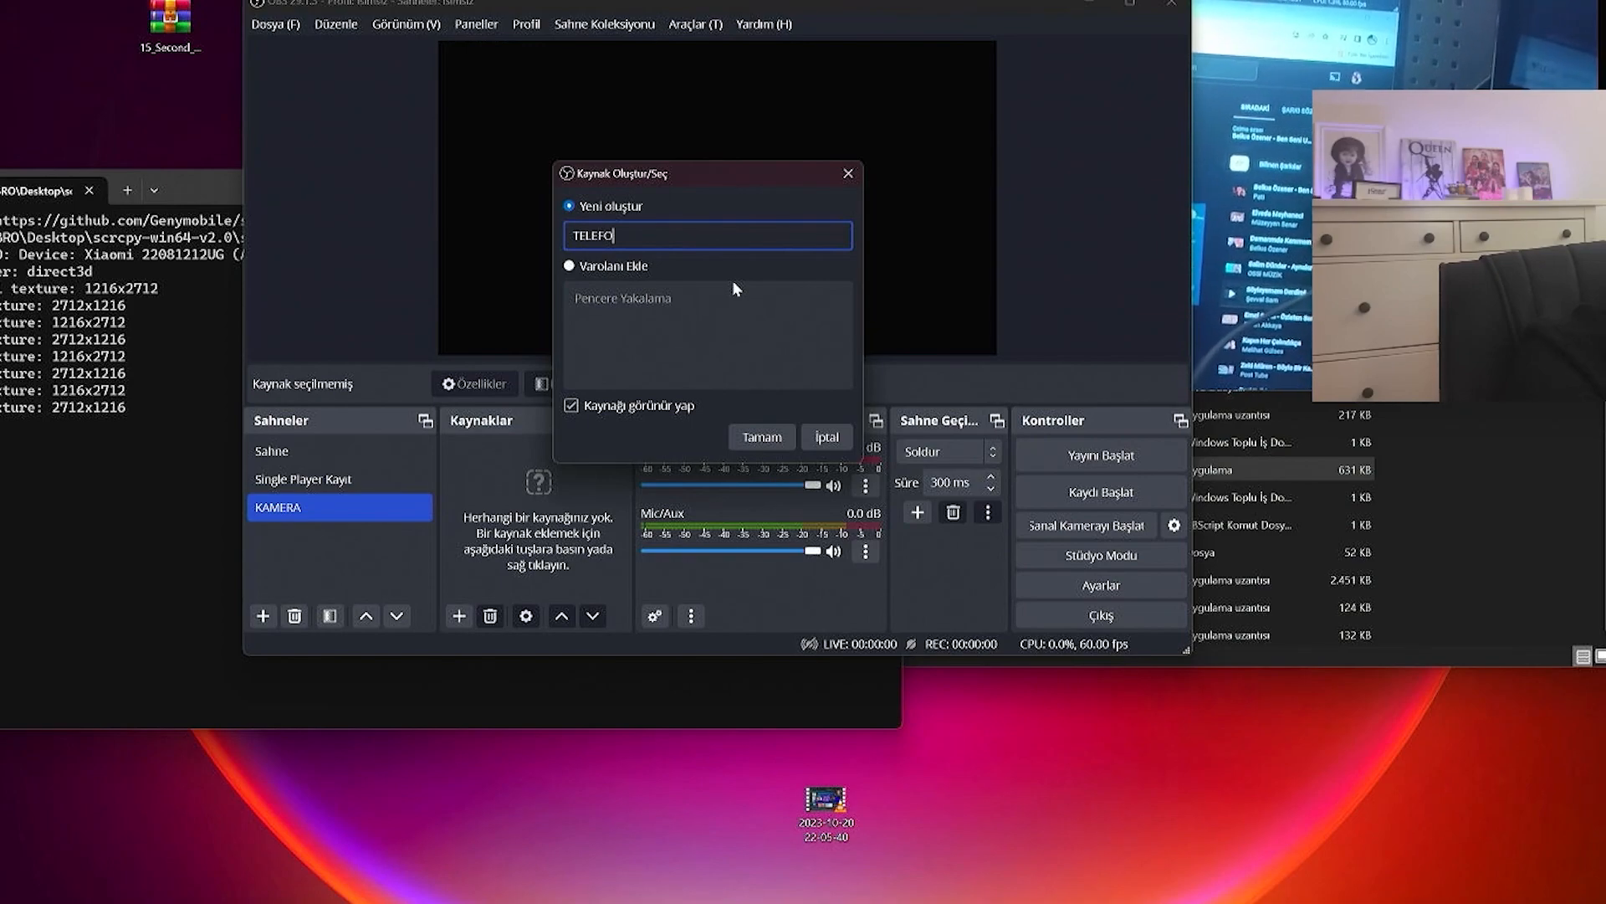
pyautogui.click(762, 437)
pyautogui.click(759, 333)
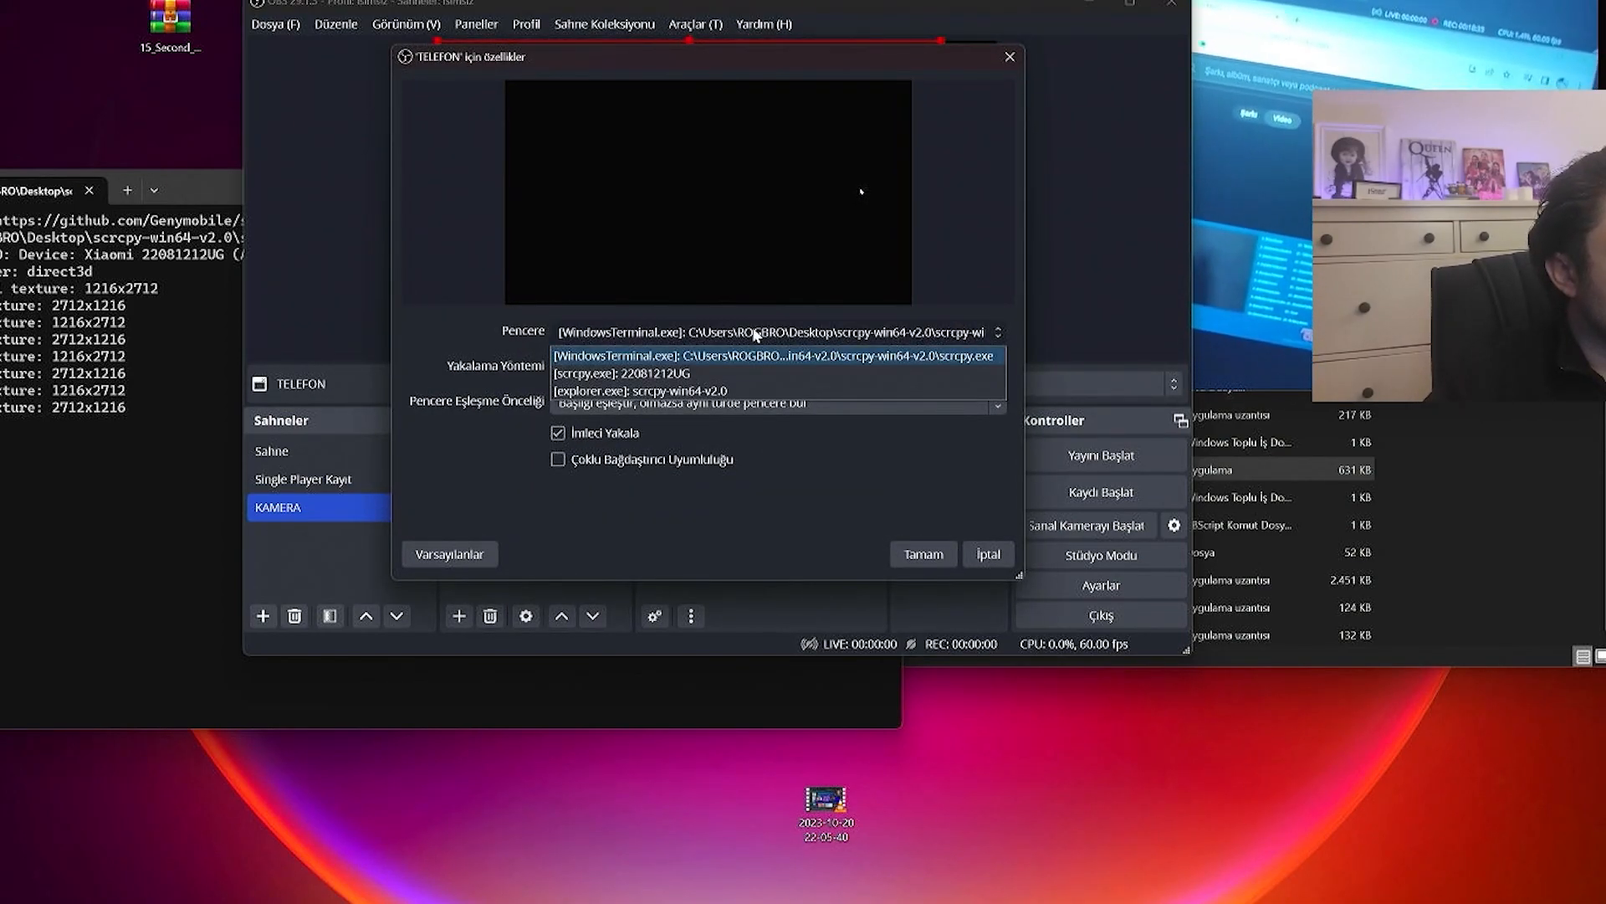
pyautogui.click(644, 374)
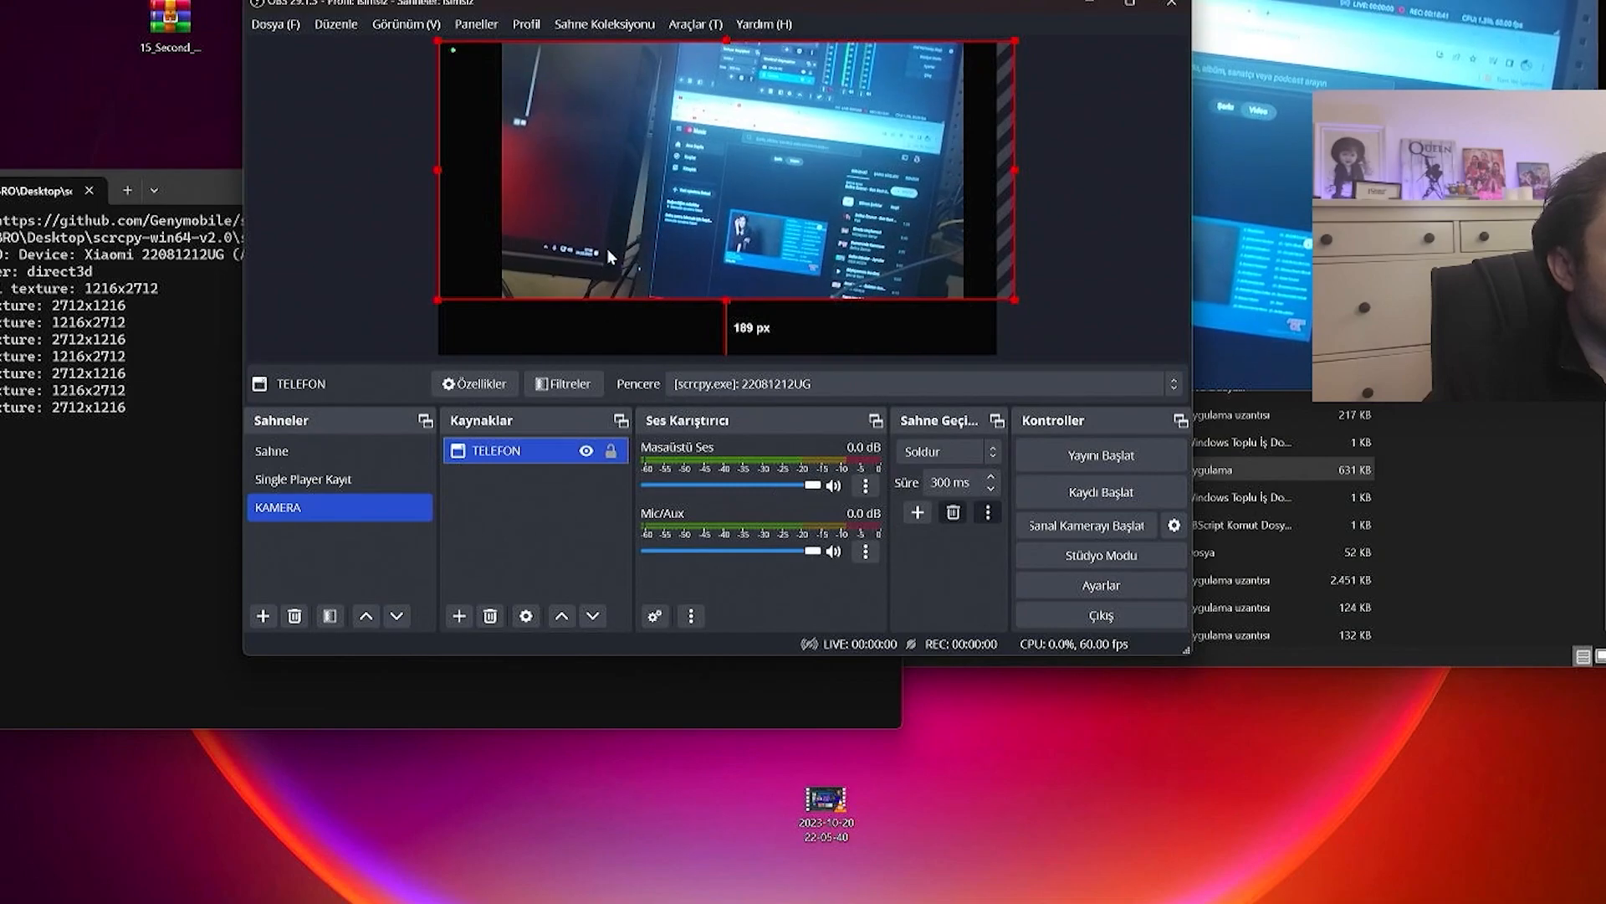
# - Add the KAMERA scene as a source in the Single Player Kayıt scene, above Ekran Yakalama
pyautogui.moveTo(1004, 3); pyautogui.dragTo(1016, 0)
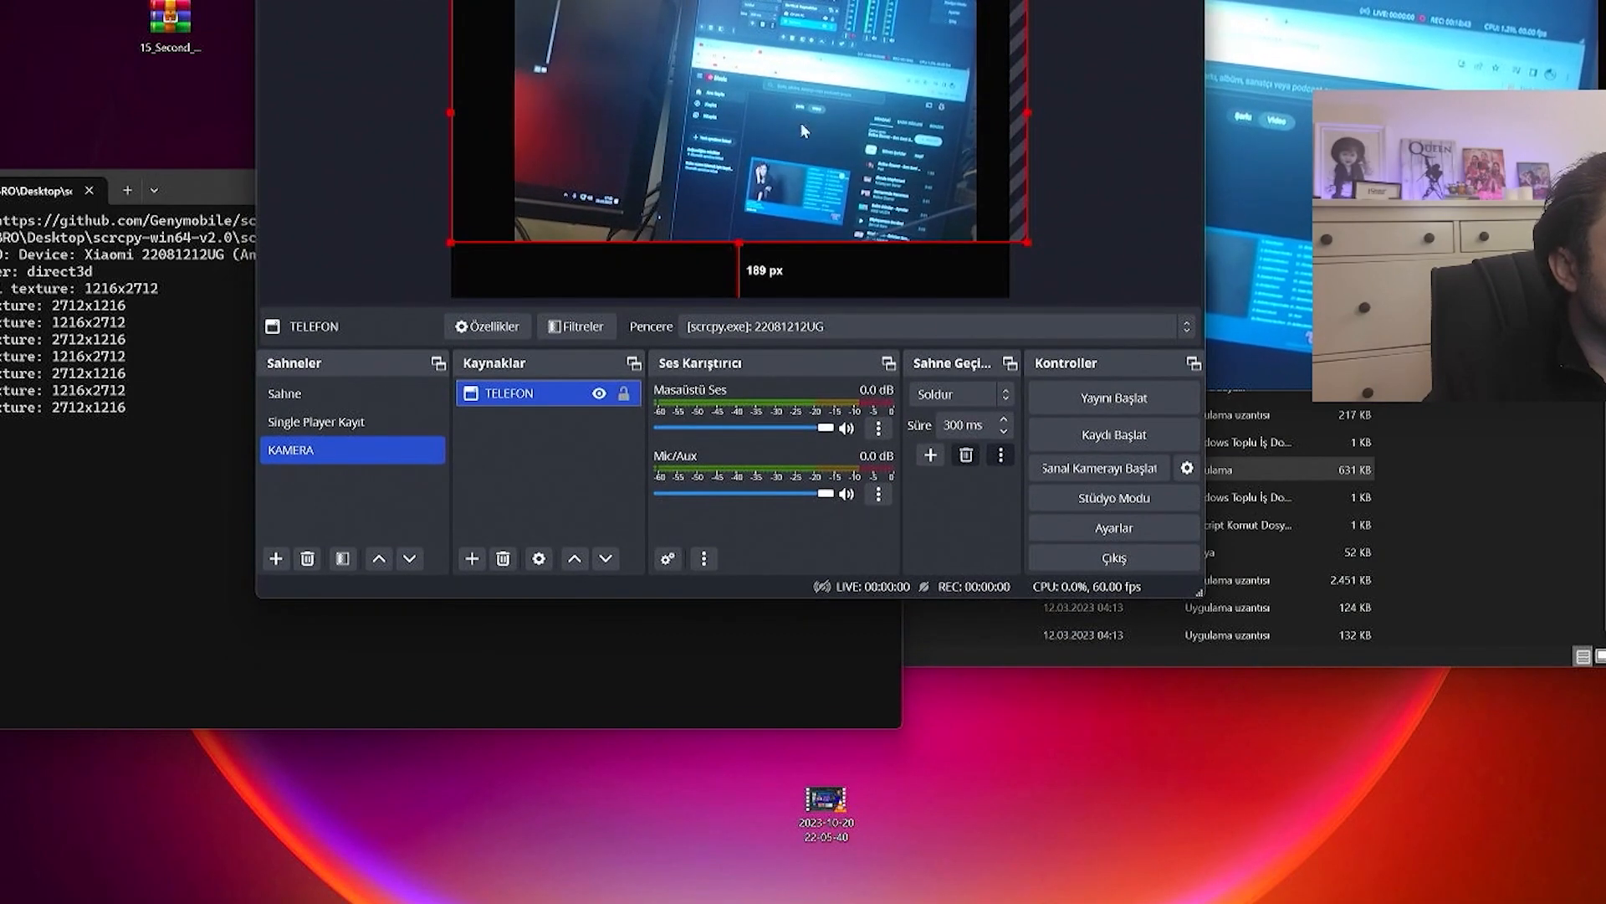
pyautogui.click(418, 422)
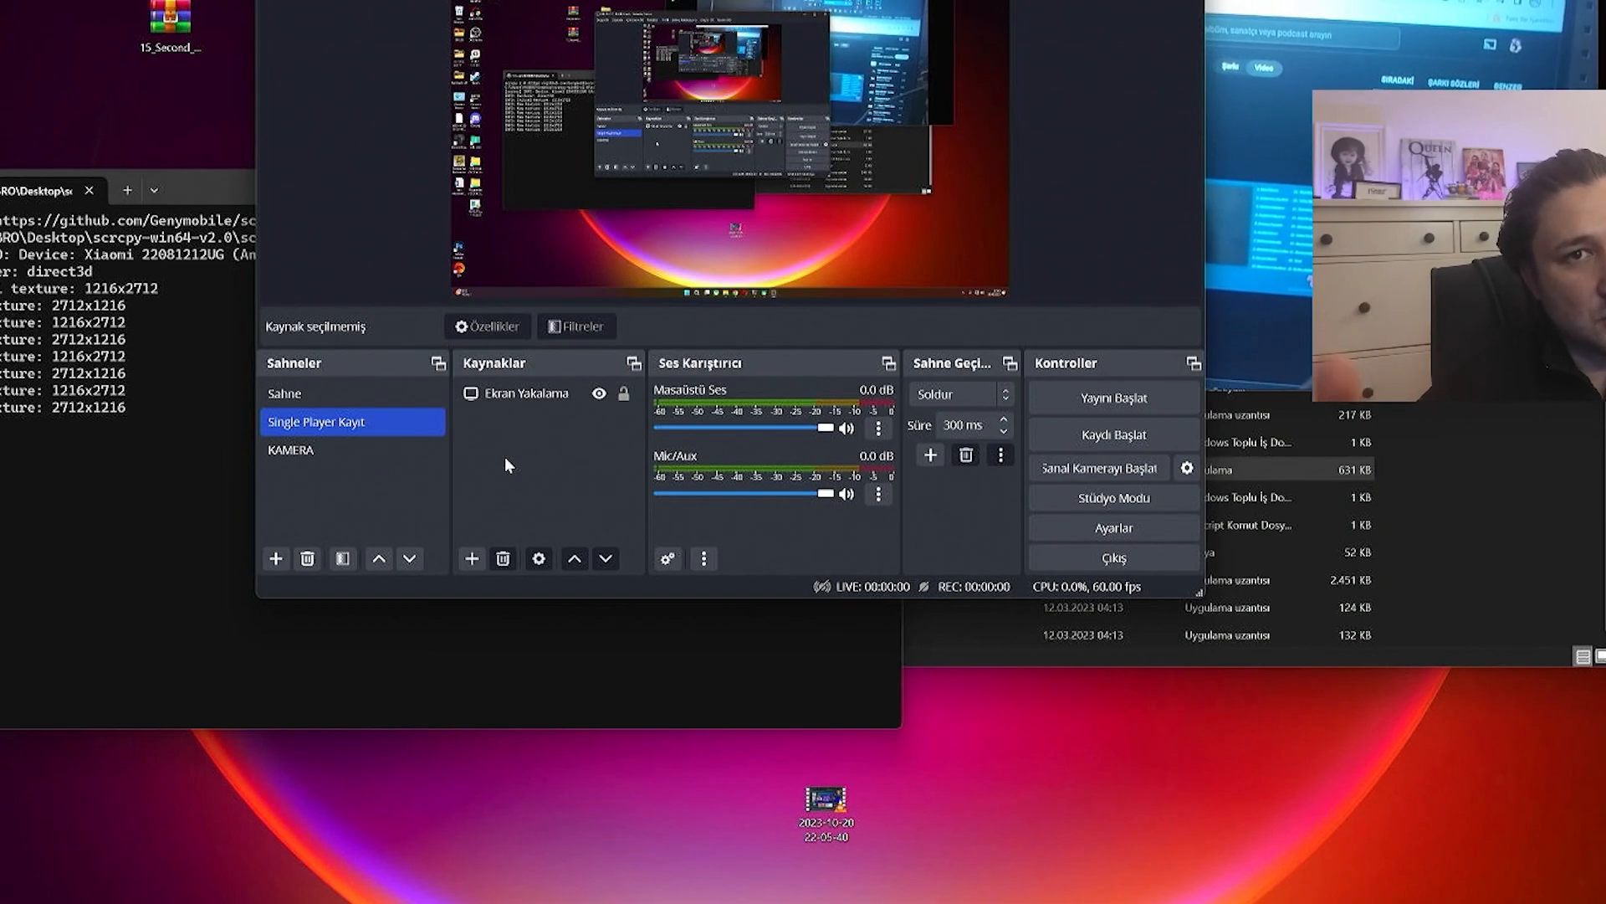
pyautogui.moveTo(290, 449); pyautogui.dragTo(511, 410)
pyautogui.click(298, 454)
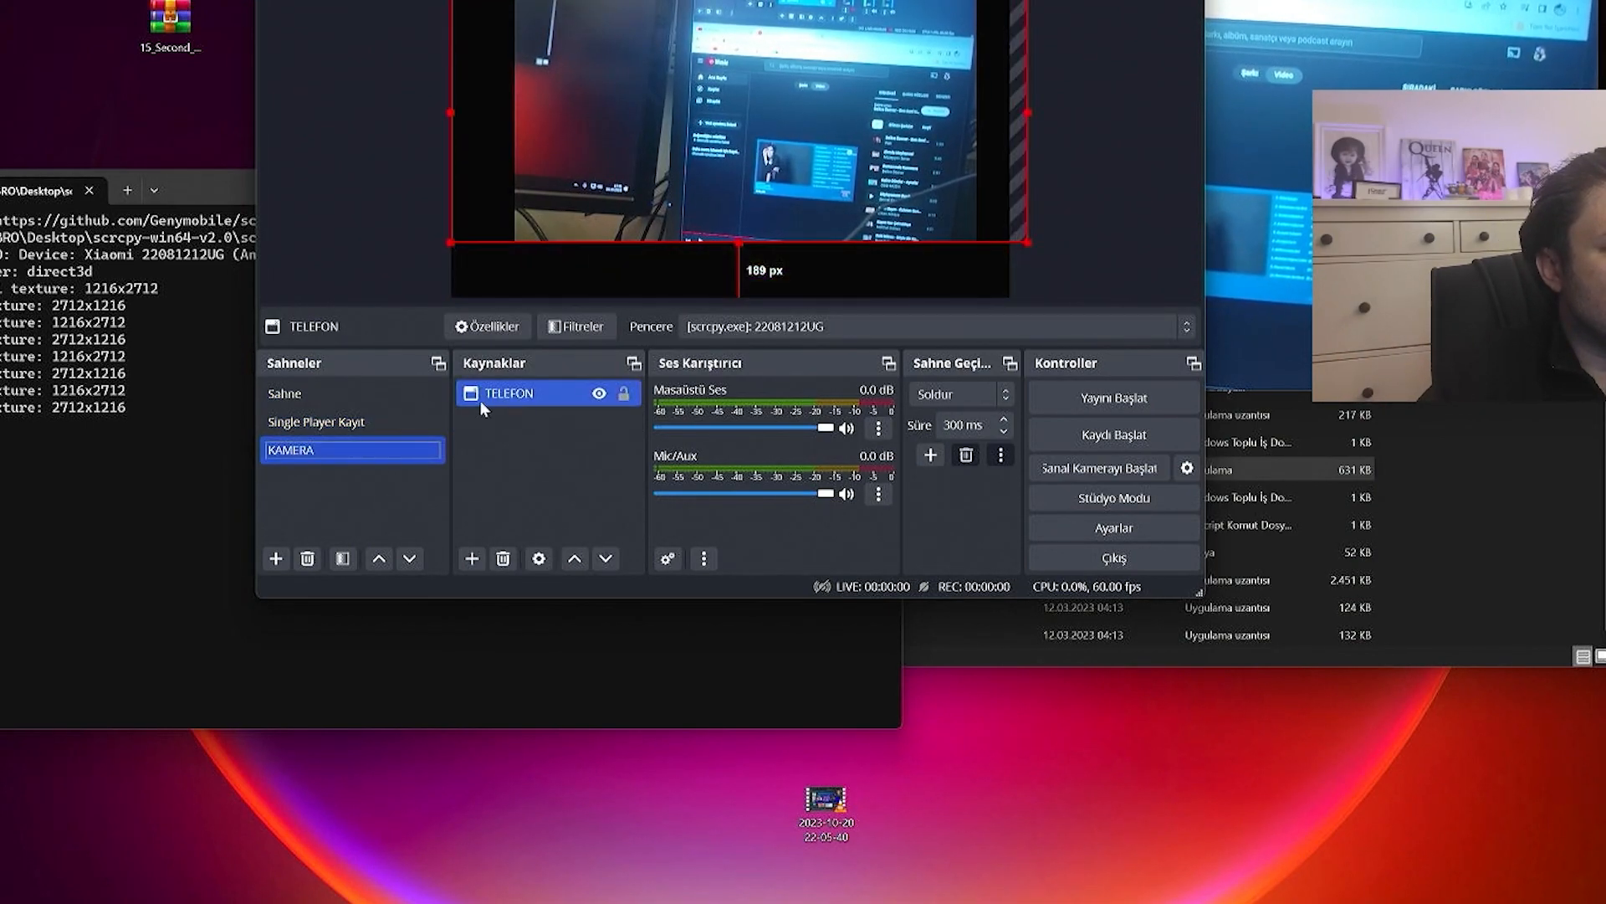
pyautogui.click(383, 418)
pyautogui.click(529, 425)
pyautogui.click(532, 502)
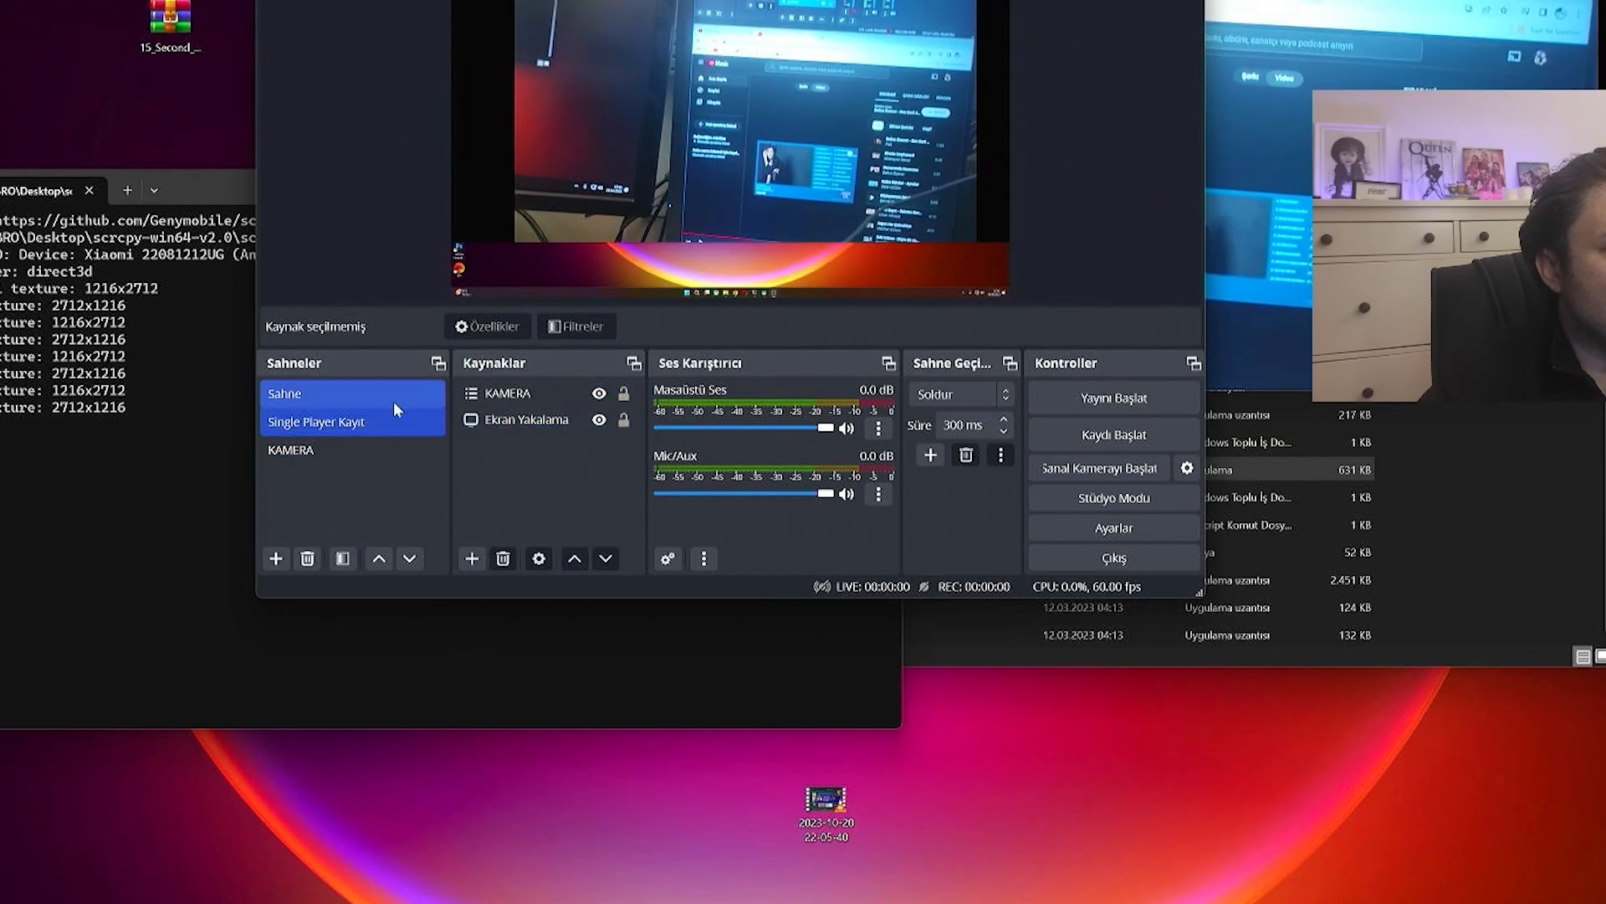
# - Scale the KAMERA source down to about 720 × 405 px and place it over the screen capture, about 1038 px from the canvas's left edge
pyautogui.click(518, 405)
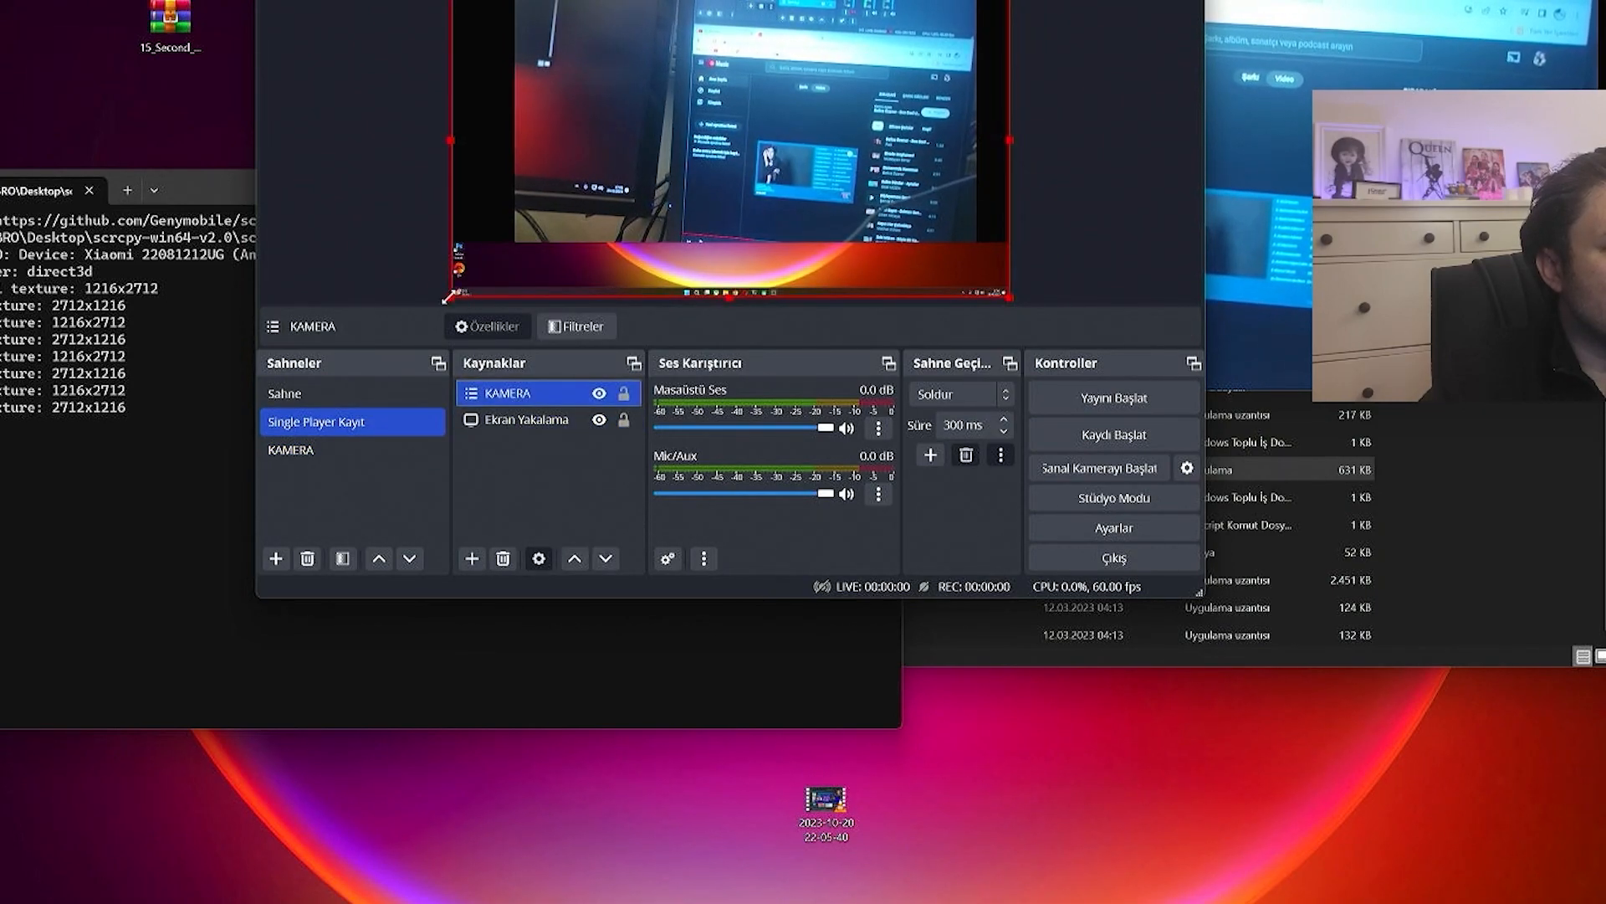
pyautogui.moveTo(448, 297); pyautogui.dragTo(800, 78)
pyautogui.moveTo(927, 42); pyautogui.dragTo(920, 102)
pyautogui.click(786, 165)
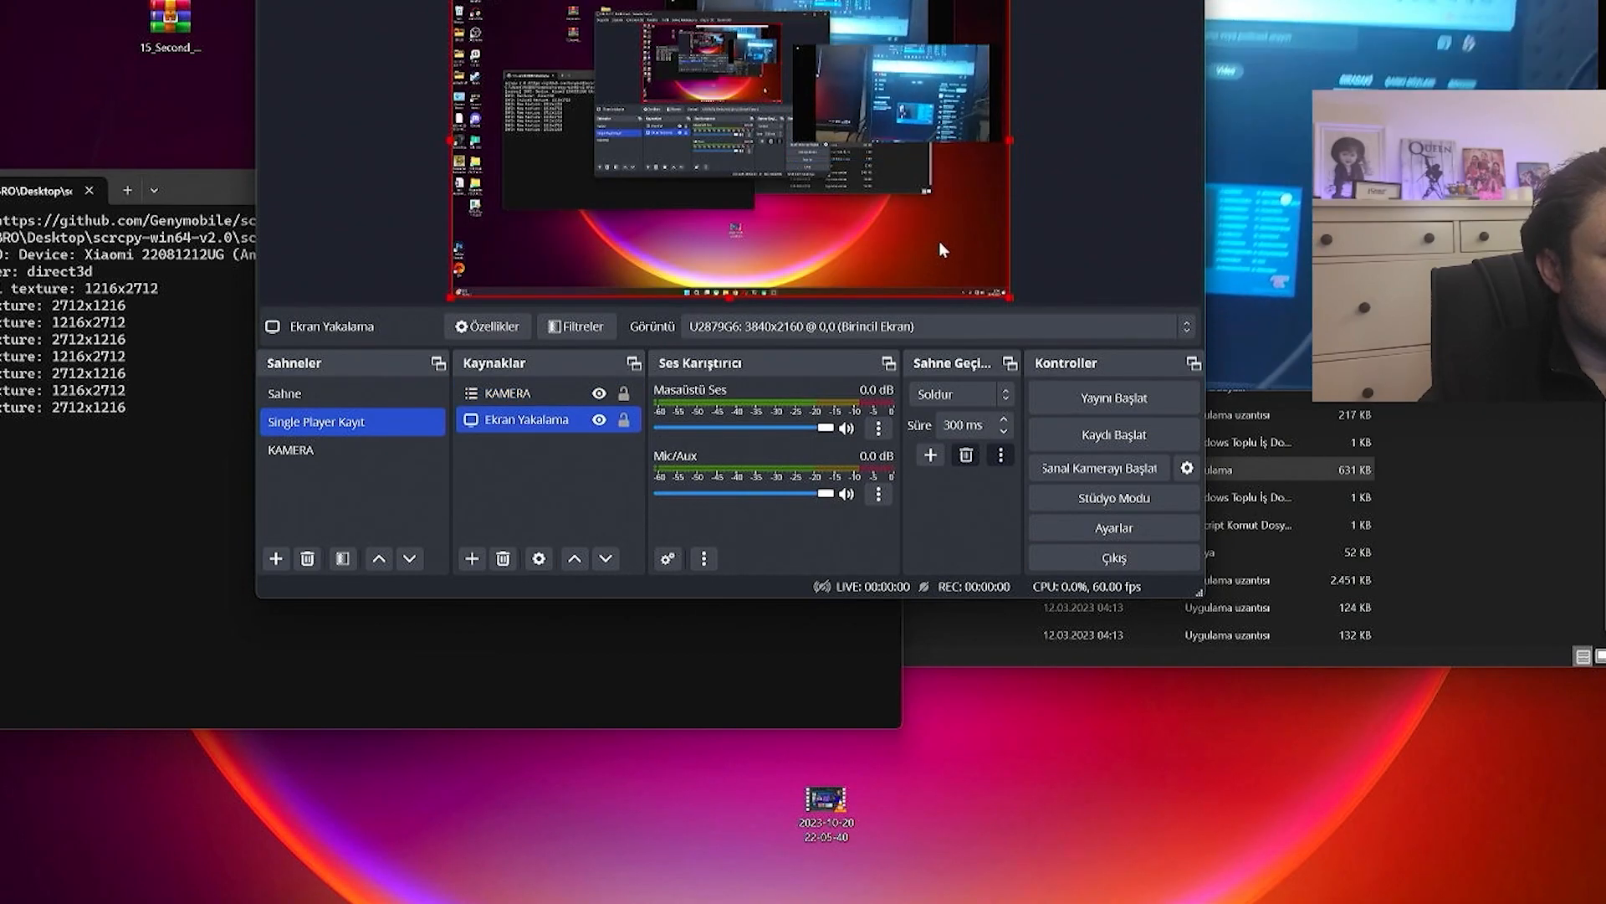
pyautogui.click(942, 134)
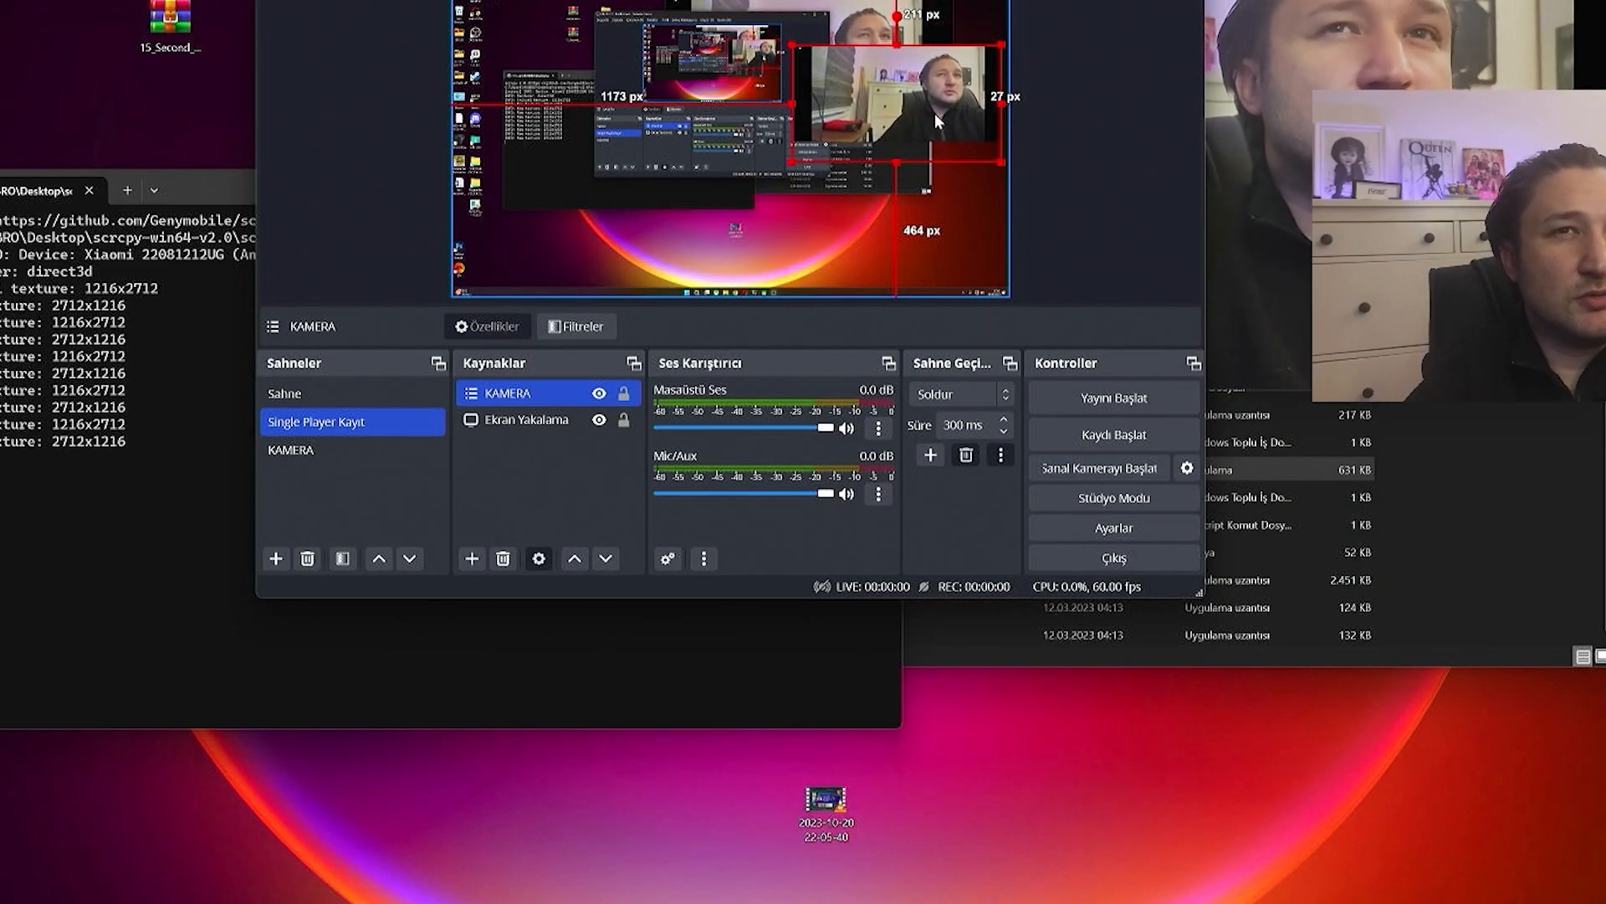
pyautogui.click(822, 224)
pyautogui.moveTo(944, 122); pyautogui.dragTo(874, 149)
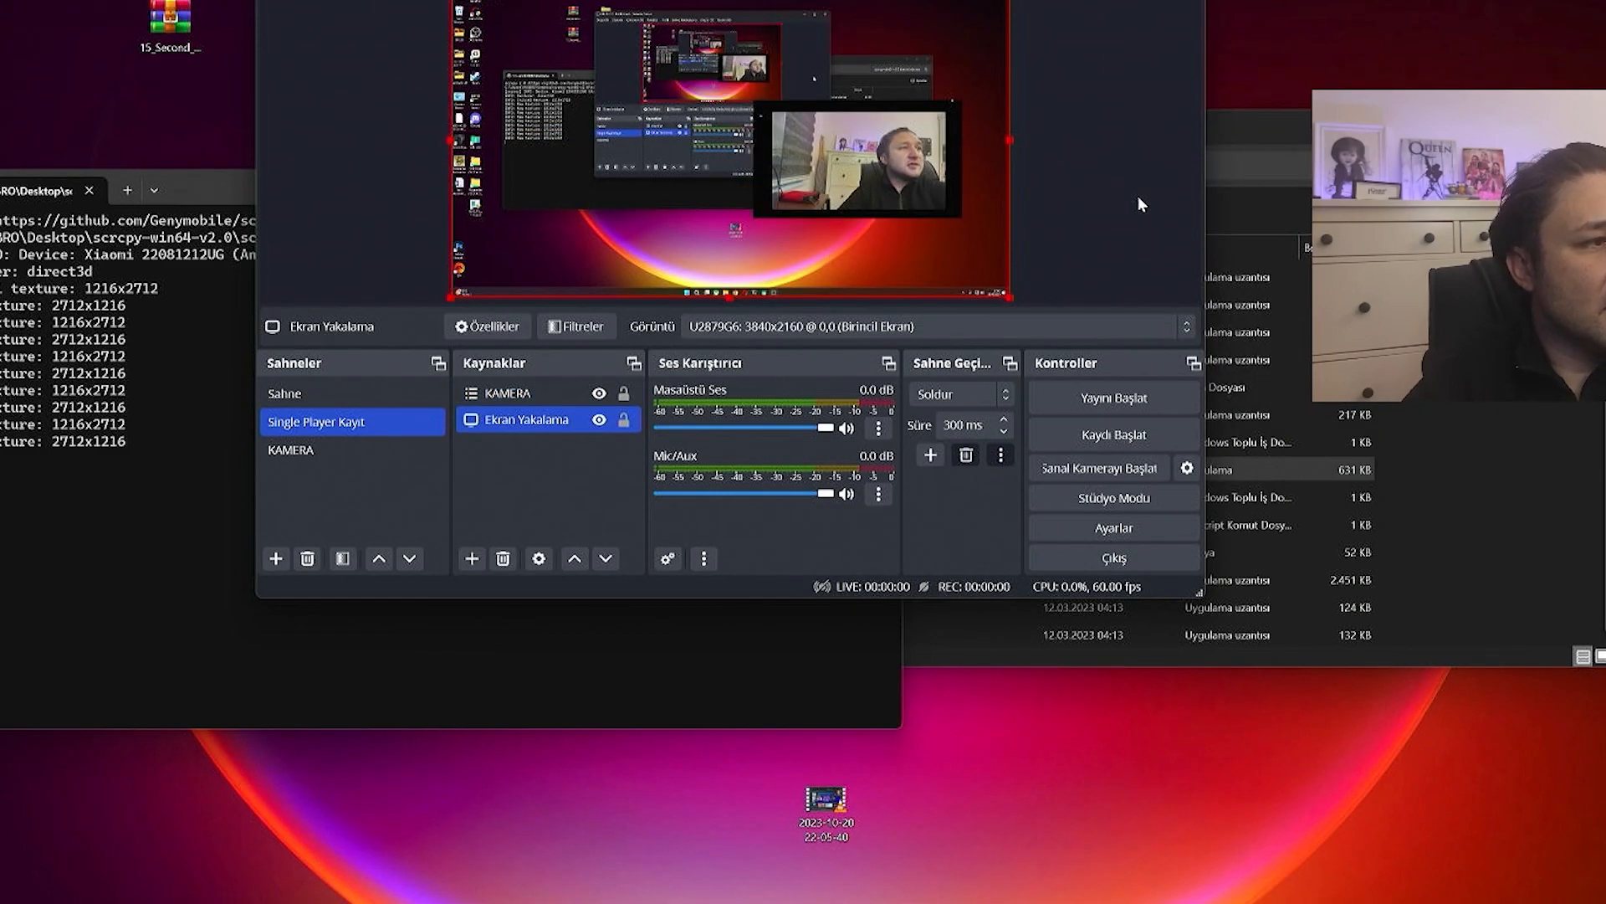
pyautogui.click(902, 164)
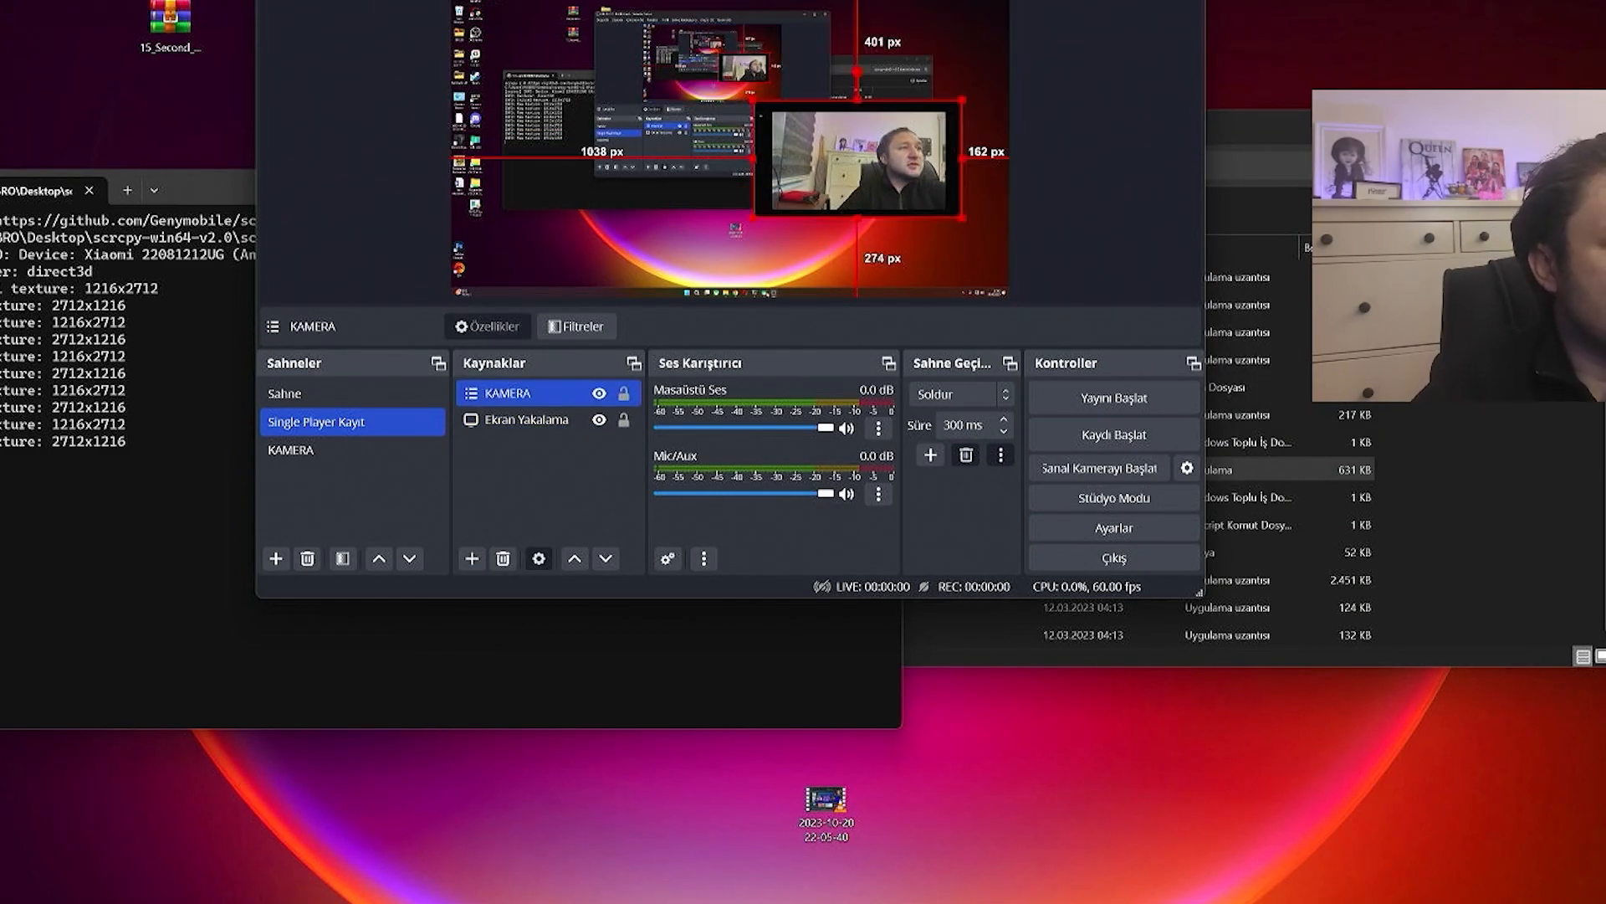
# - Look at the mirrored phone window and the scrcpy-win64-v2.0 folder, and return to the enlarged OBS Studio window
pyautogui.hotkey('alt', 'Tab')
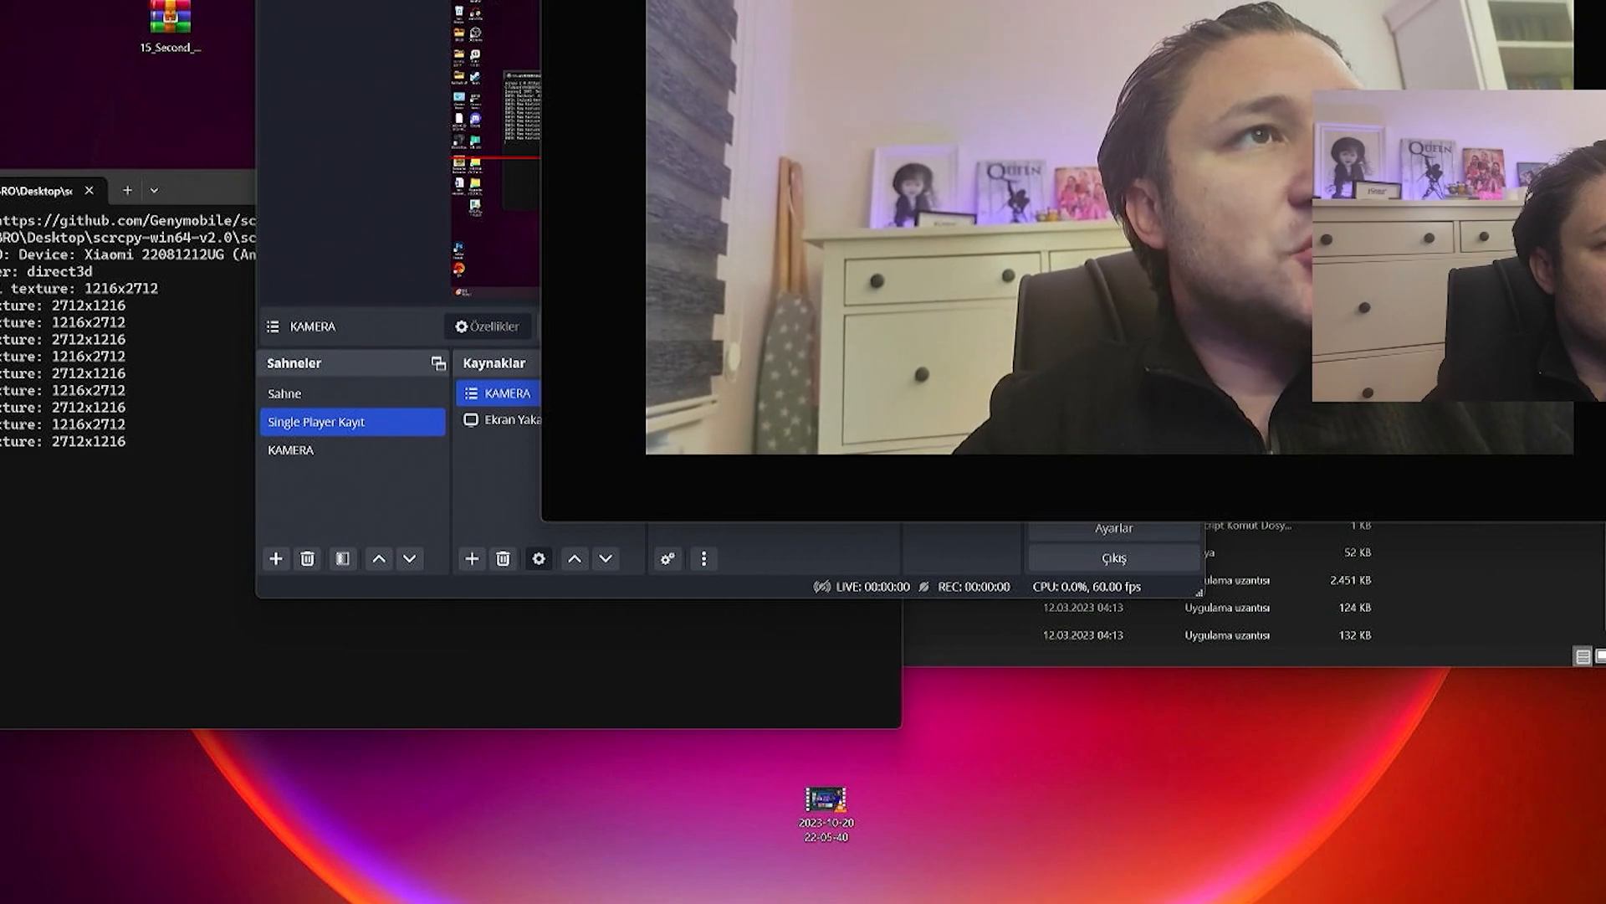
pyautogui.press('super+Down')
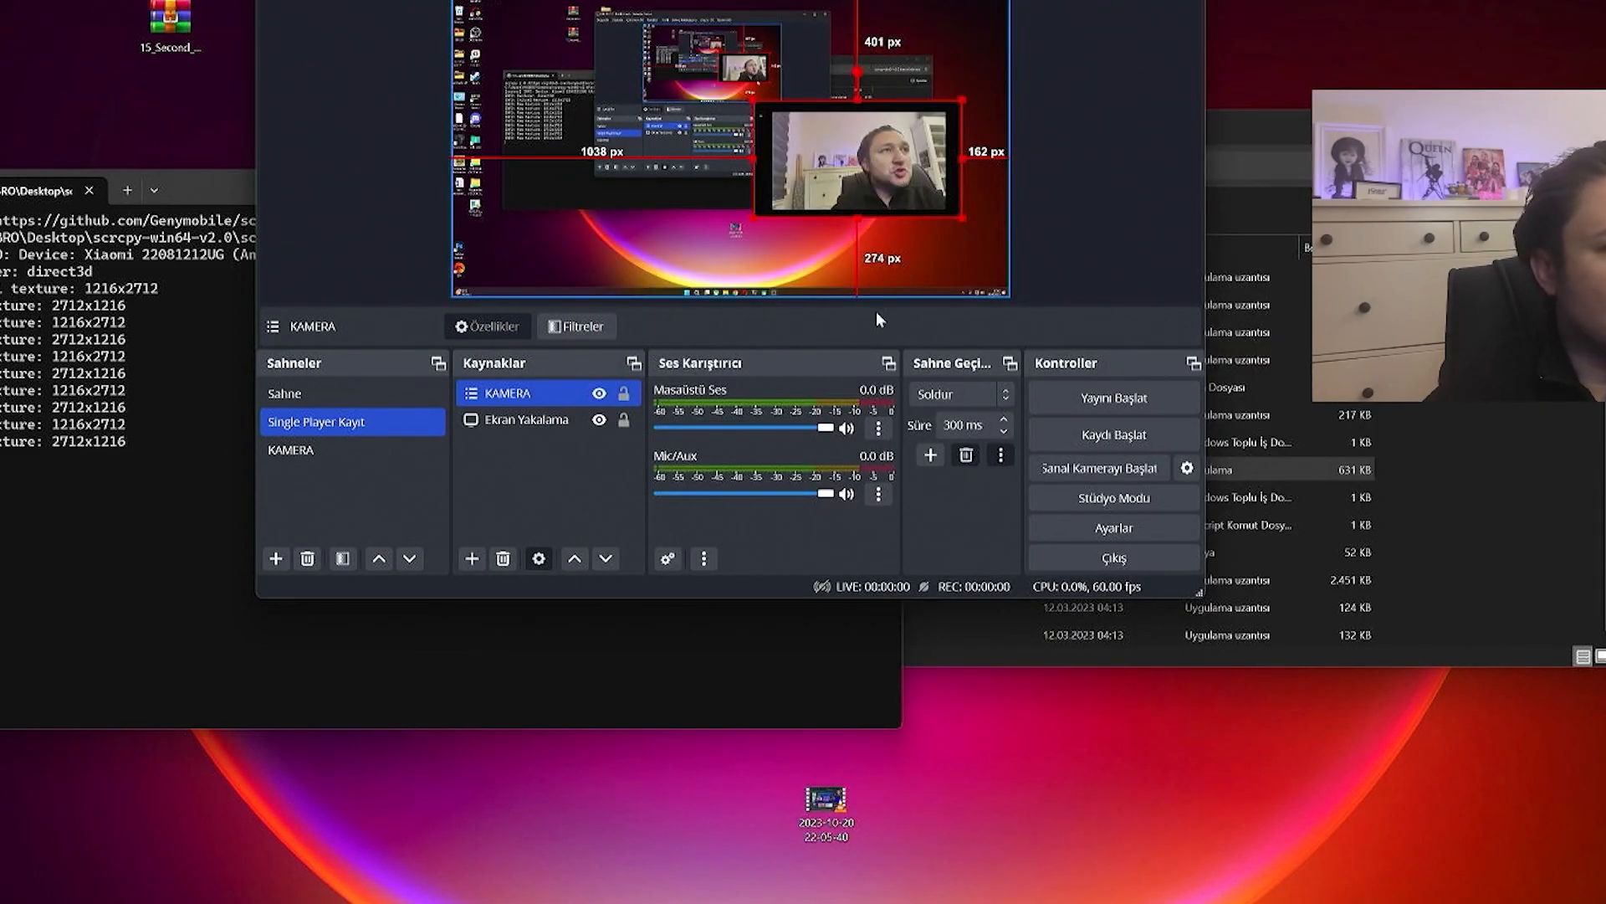
pyautogui.hotkey('alt', 'Tab')
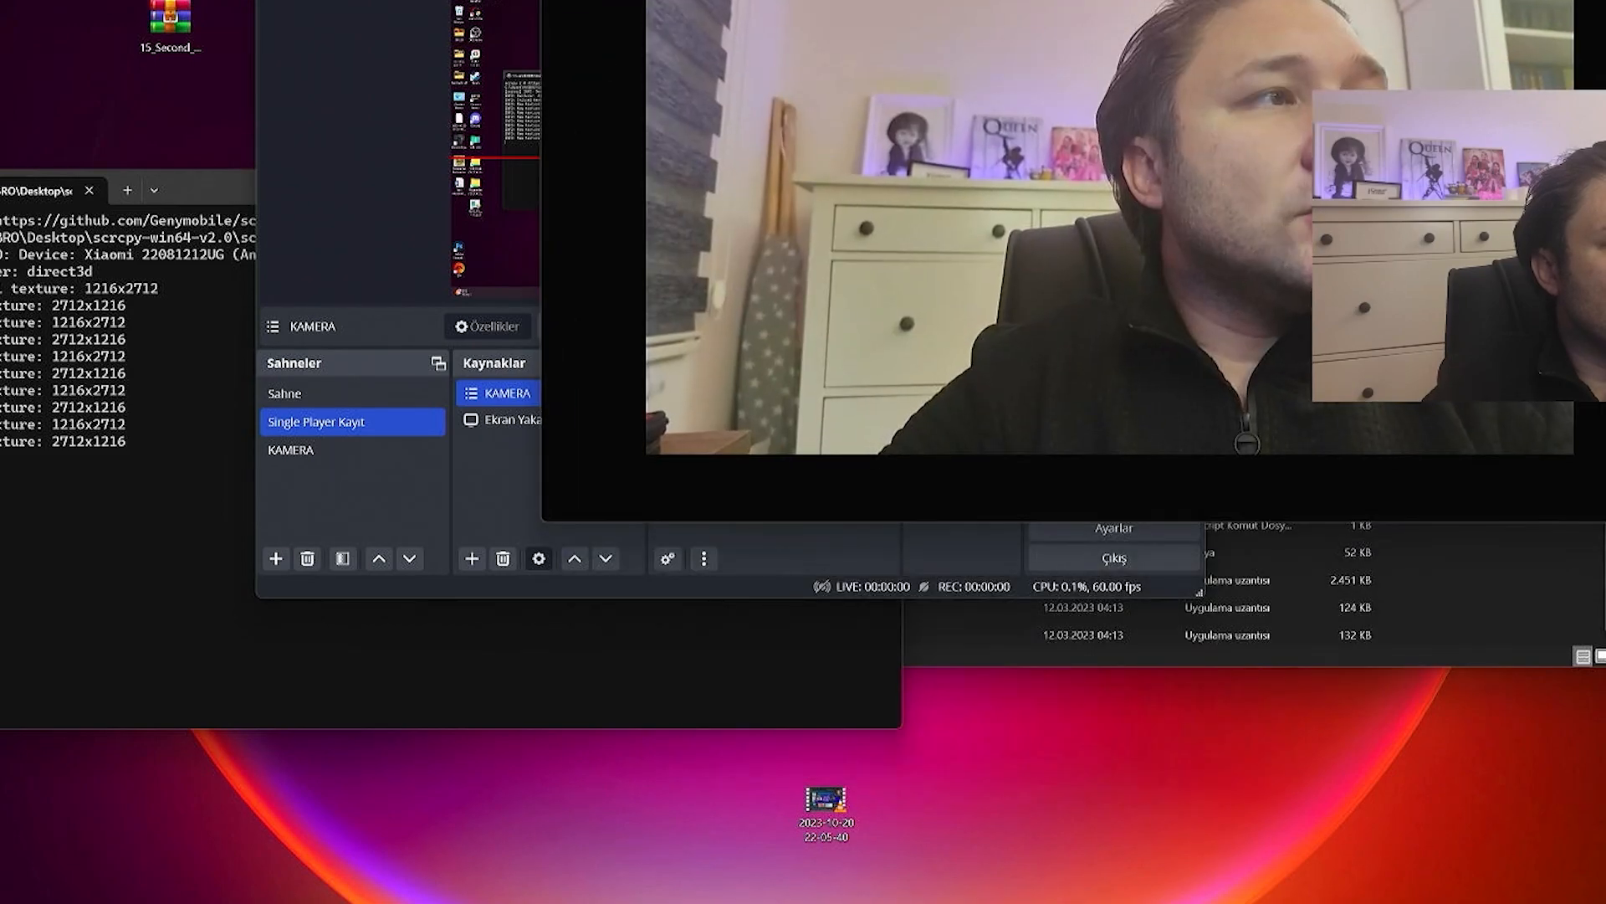
pyautogui.click(754, 676)
pyautogui.click(984, 667)
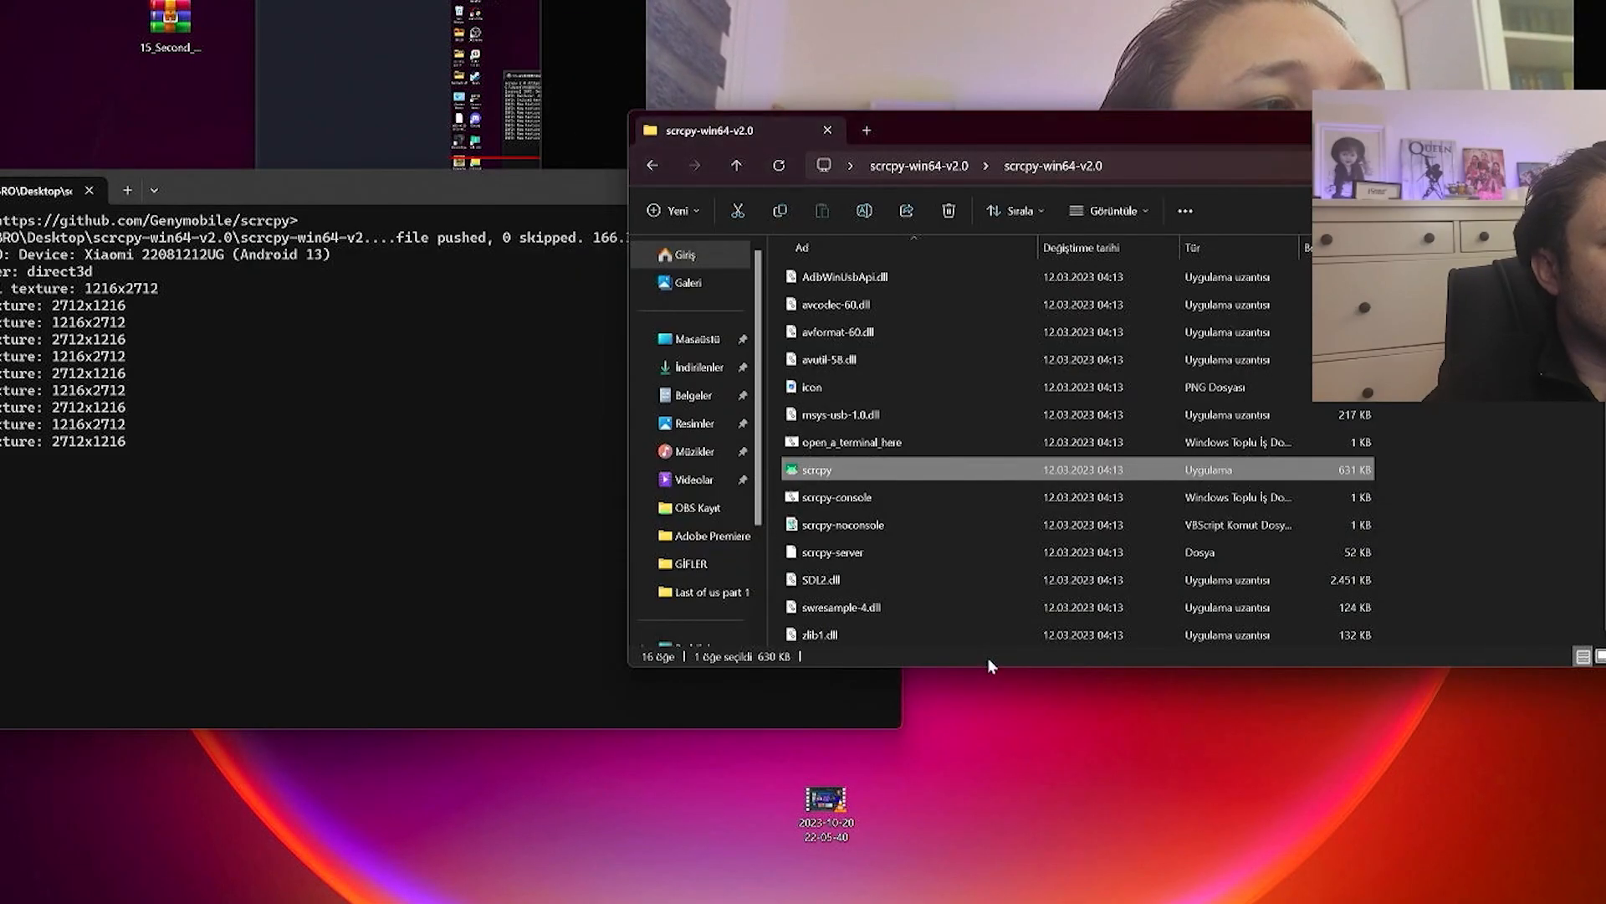
pyautogui.hotkey('alt', 'Tab')
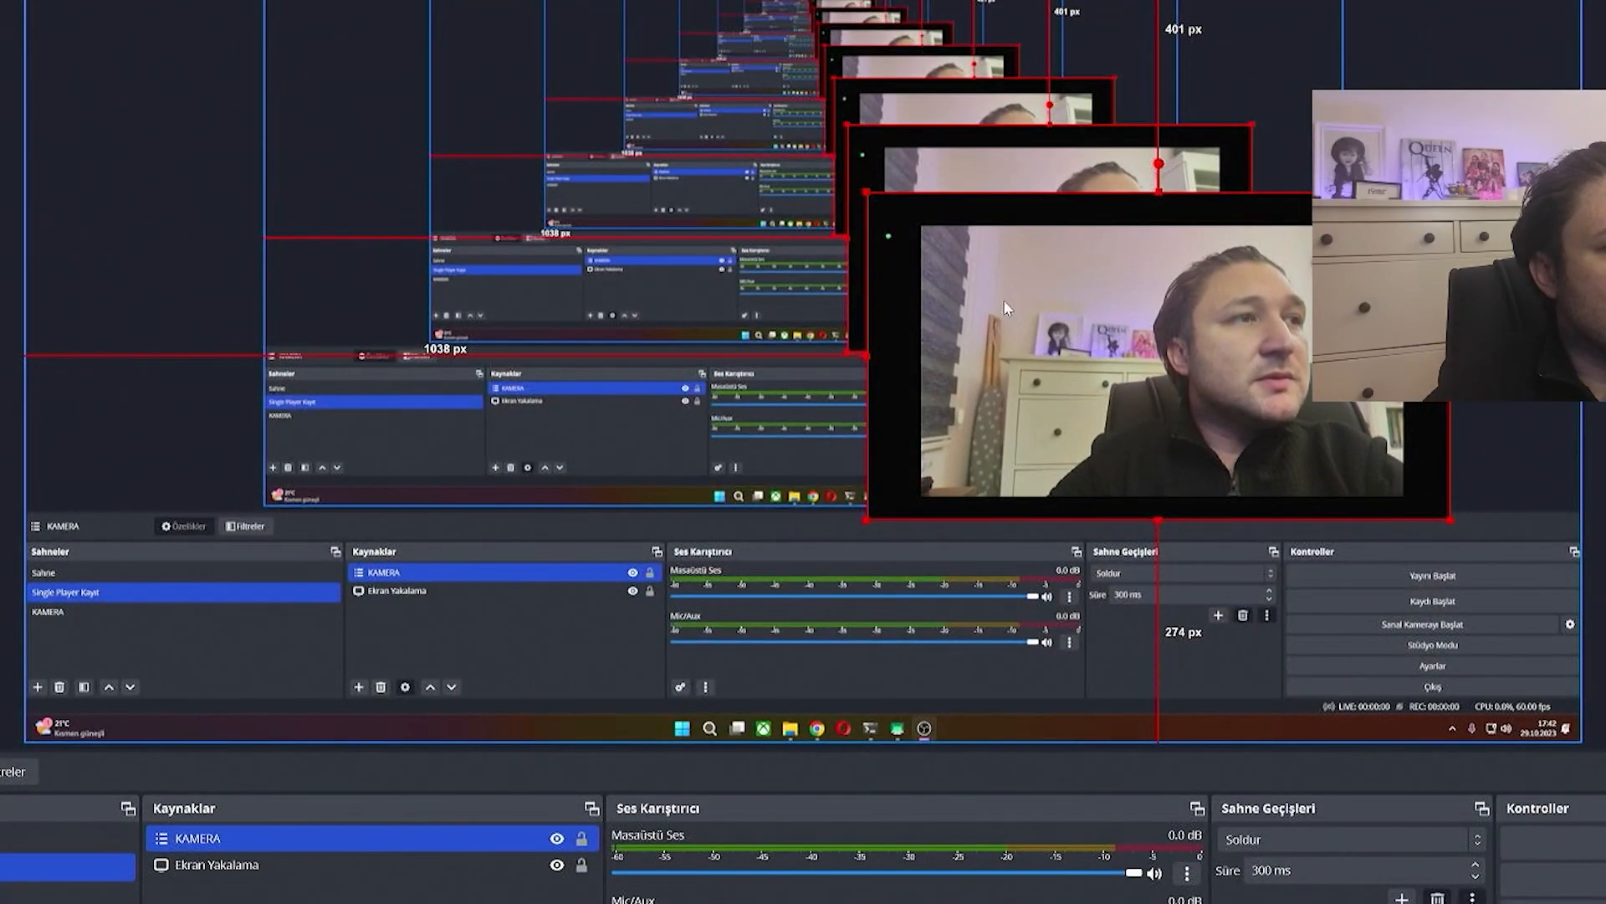
# - Move the KAMERA source up and right on the canvas, about 1109 px from the left edge and 573 px from the bottom
pyautogui.moveTo(961, 365); pyautogui.dragTo(1258, 16)
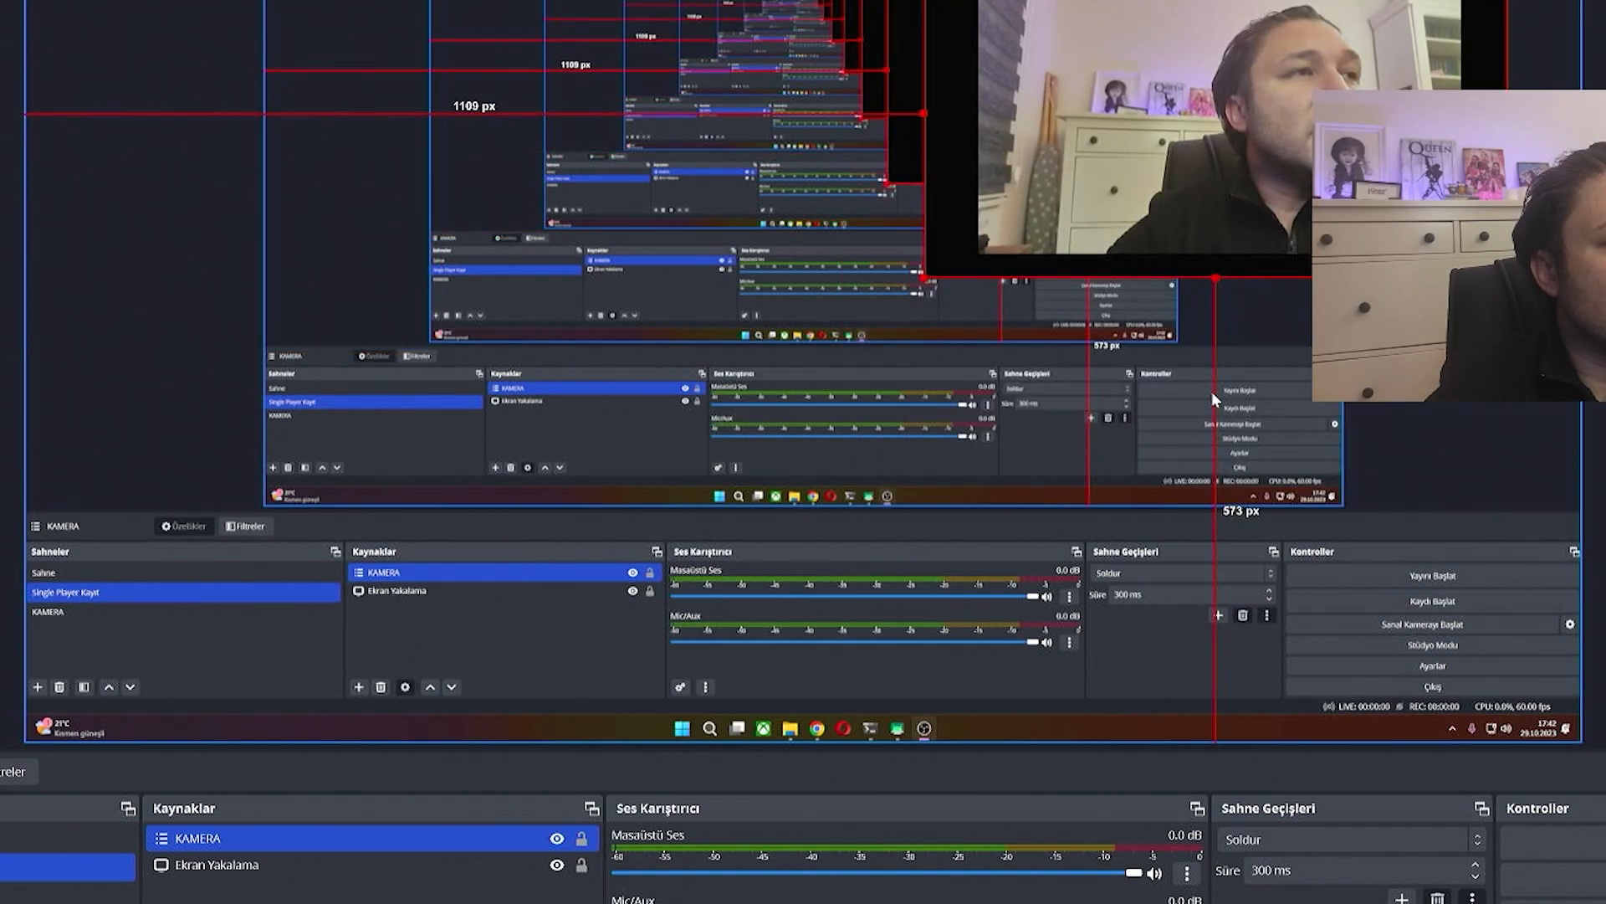
pyautogui.keyDown('ctrl'); pyautogui.click(233, 870); pyautogui.keyUp('ctrl')
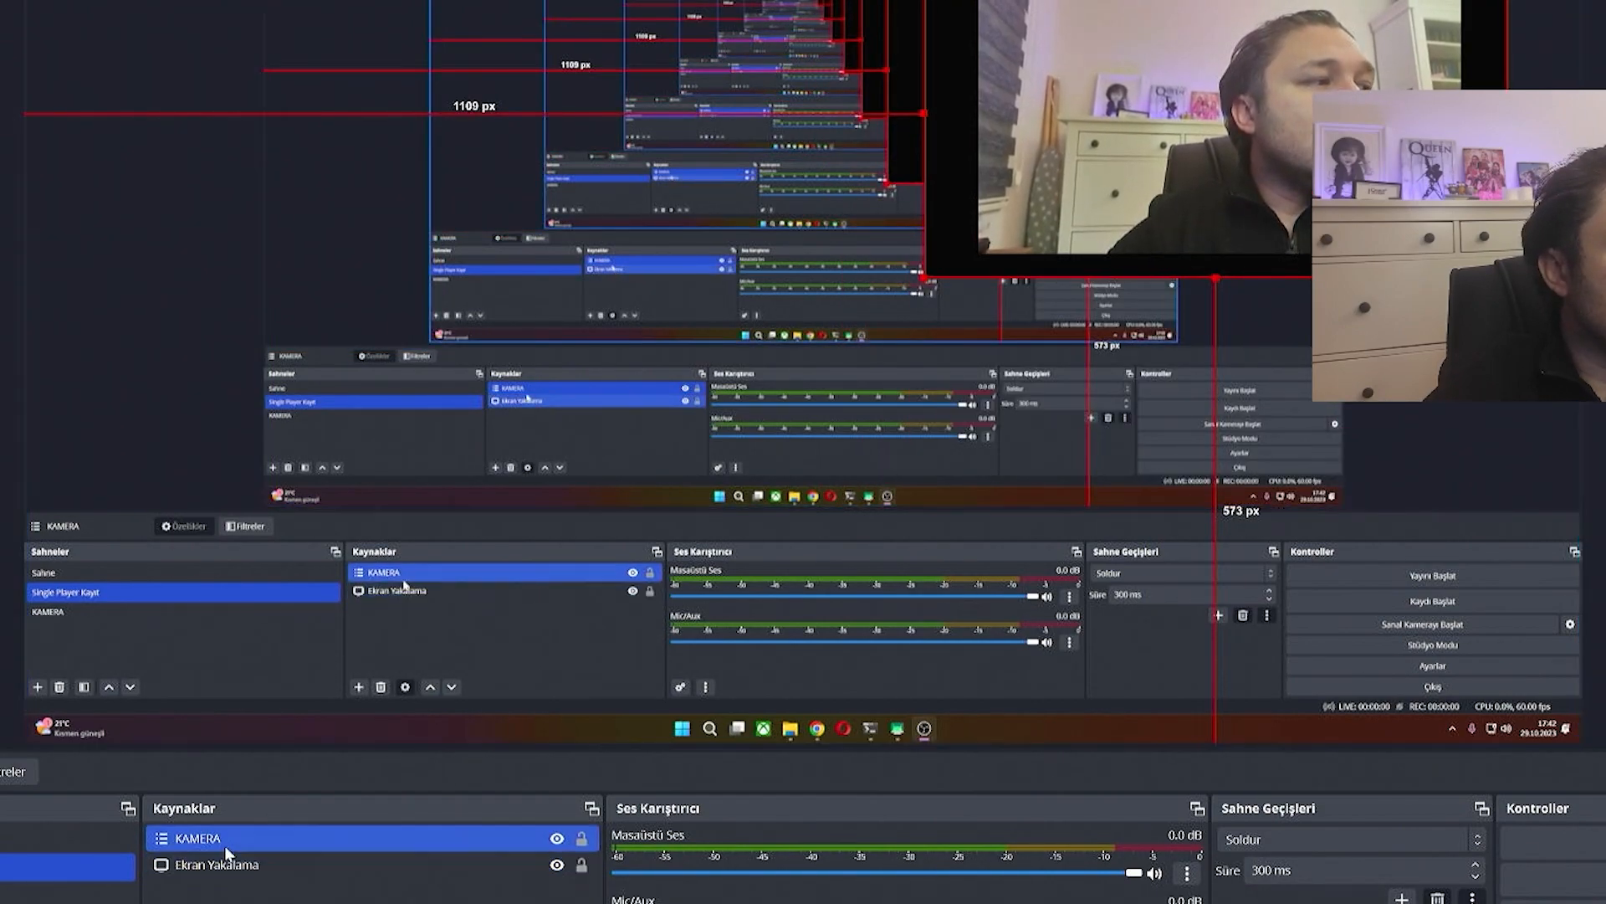
pyautogui.click(1239, 228)
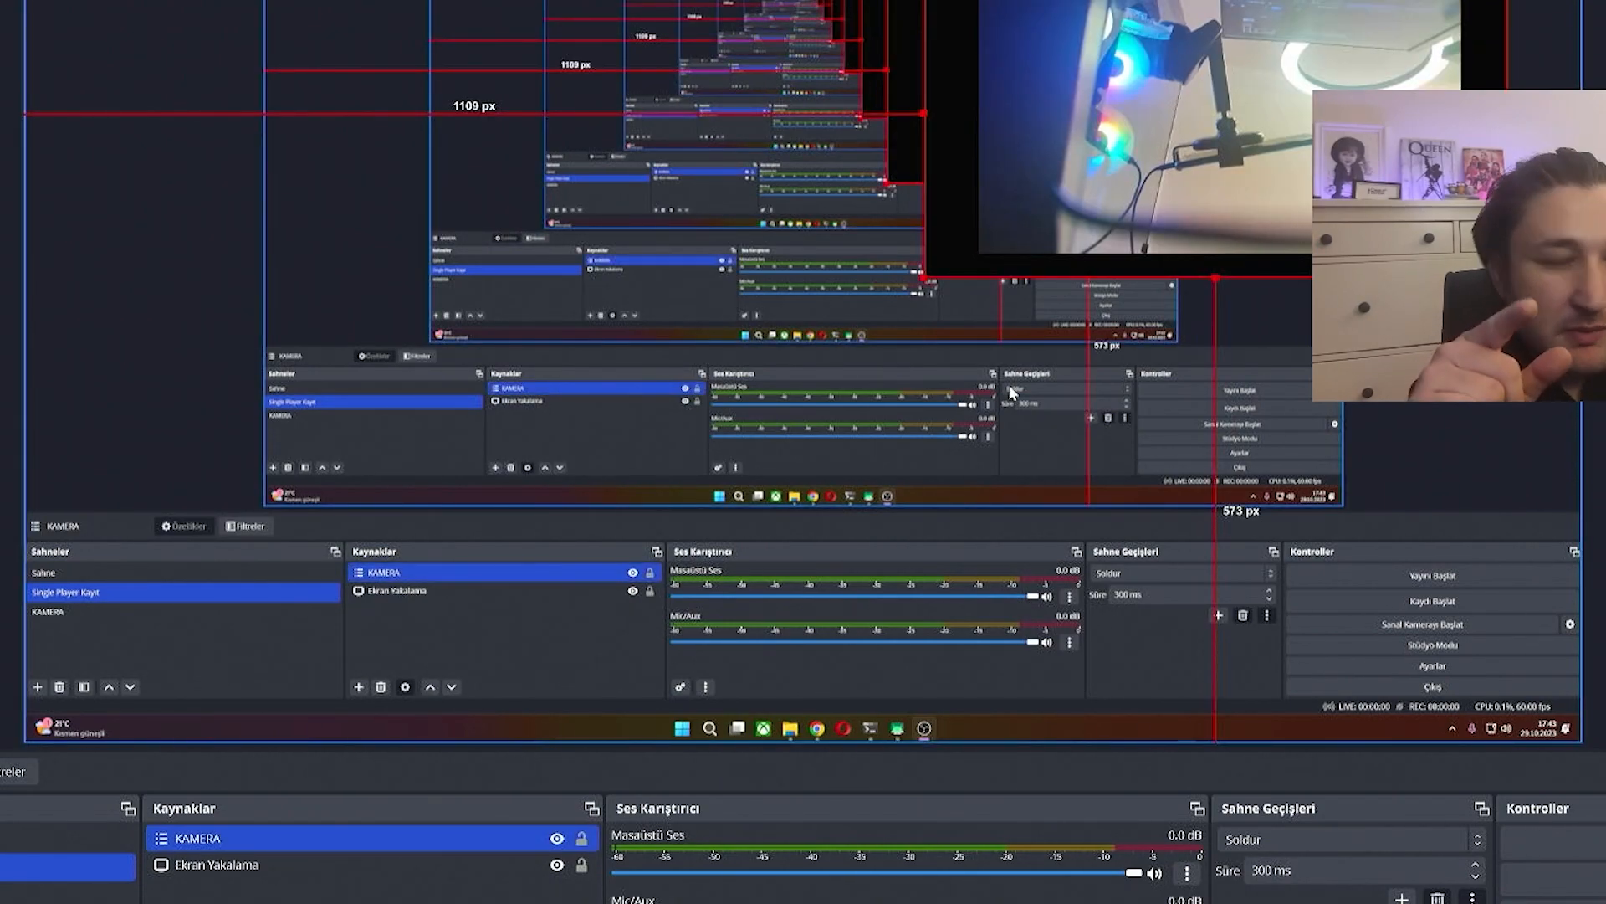
# - Crop the KAMERA source's left, right and bottom borders and move it to about 1269 px from the canvas's left edge and 180 px from the top
pyautogui.moveTo(924, 276); pyautogui.dragTo(930, 269)
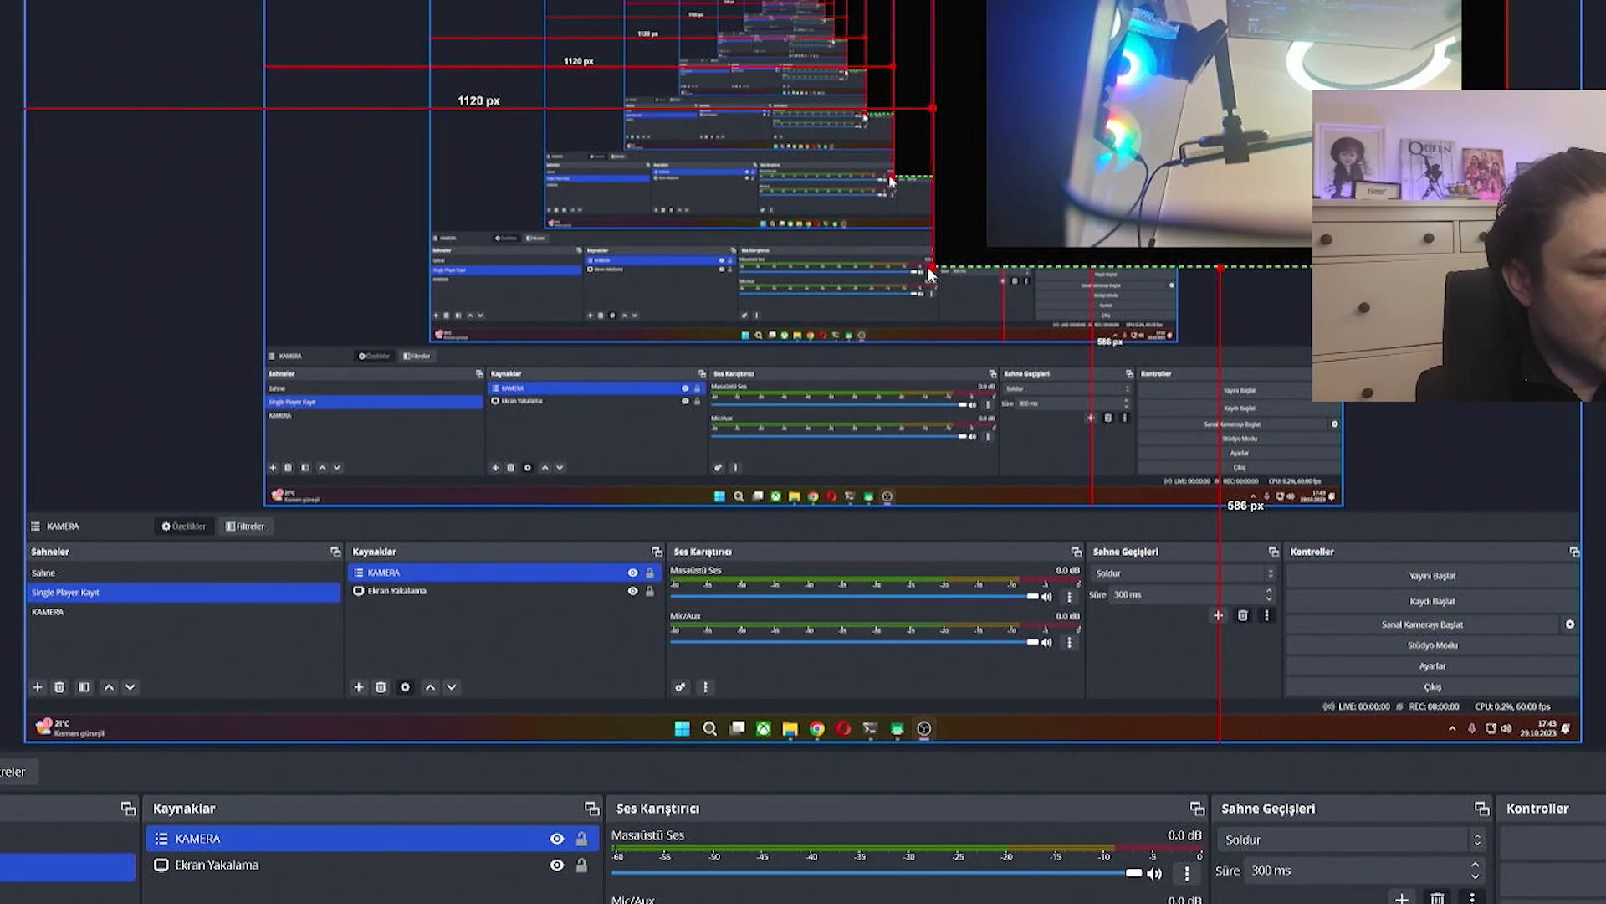
pyautogui.moveTo(931, 268); pyautogui.dragTo(956, 247)
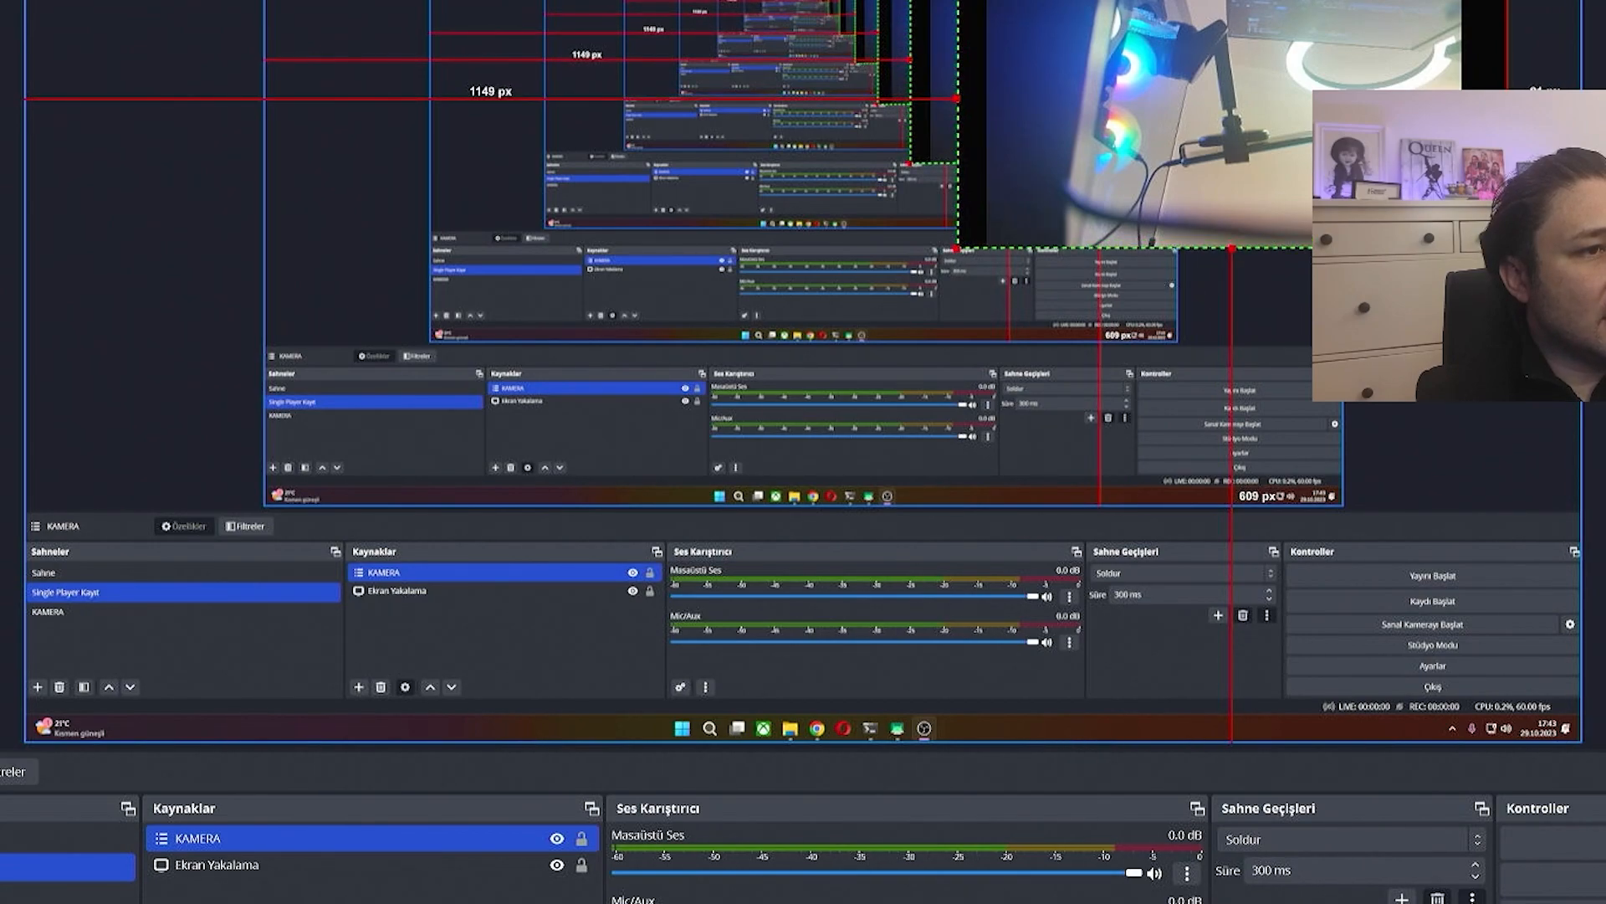
pyautogui.moveTo(1508, 248); pyautogui.dragTo(1483, 250)
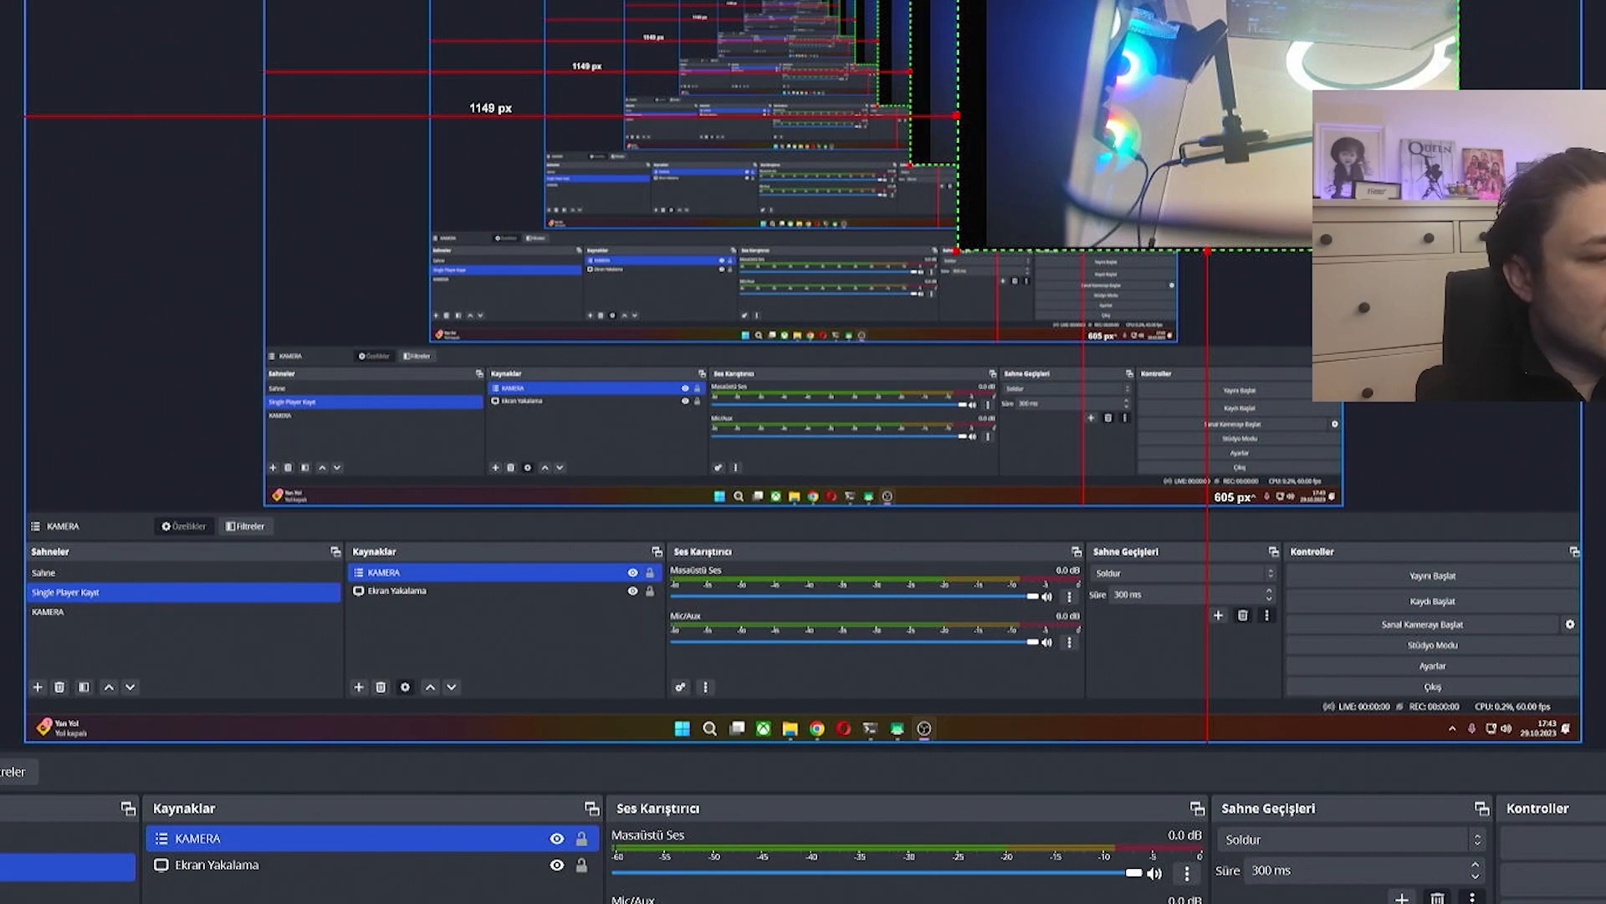
pyautogui.moveTo(1459, 250)
pyautogui.mouseDown()
pyautogui.moveTo(1289, 163)
pyautogui.moveTo(1486, 261)
pyautogui.moveTo(1462, 237)
pyautogui.mouseUp()
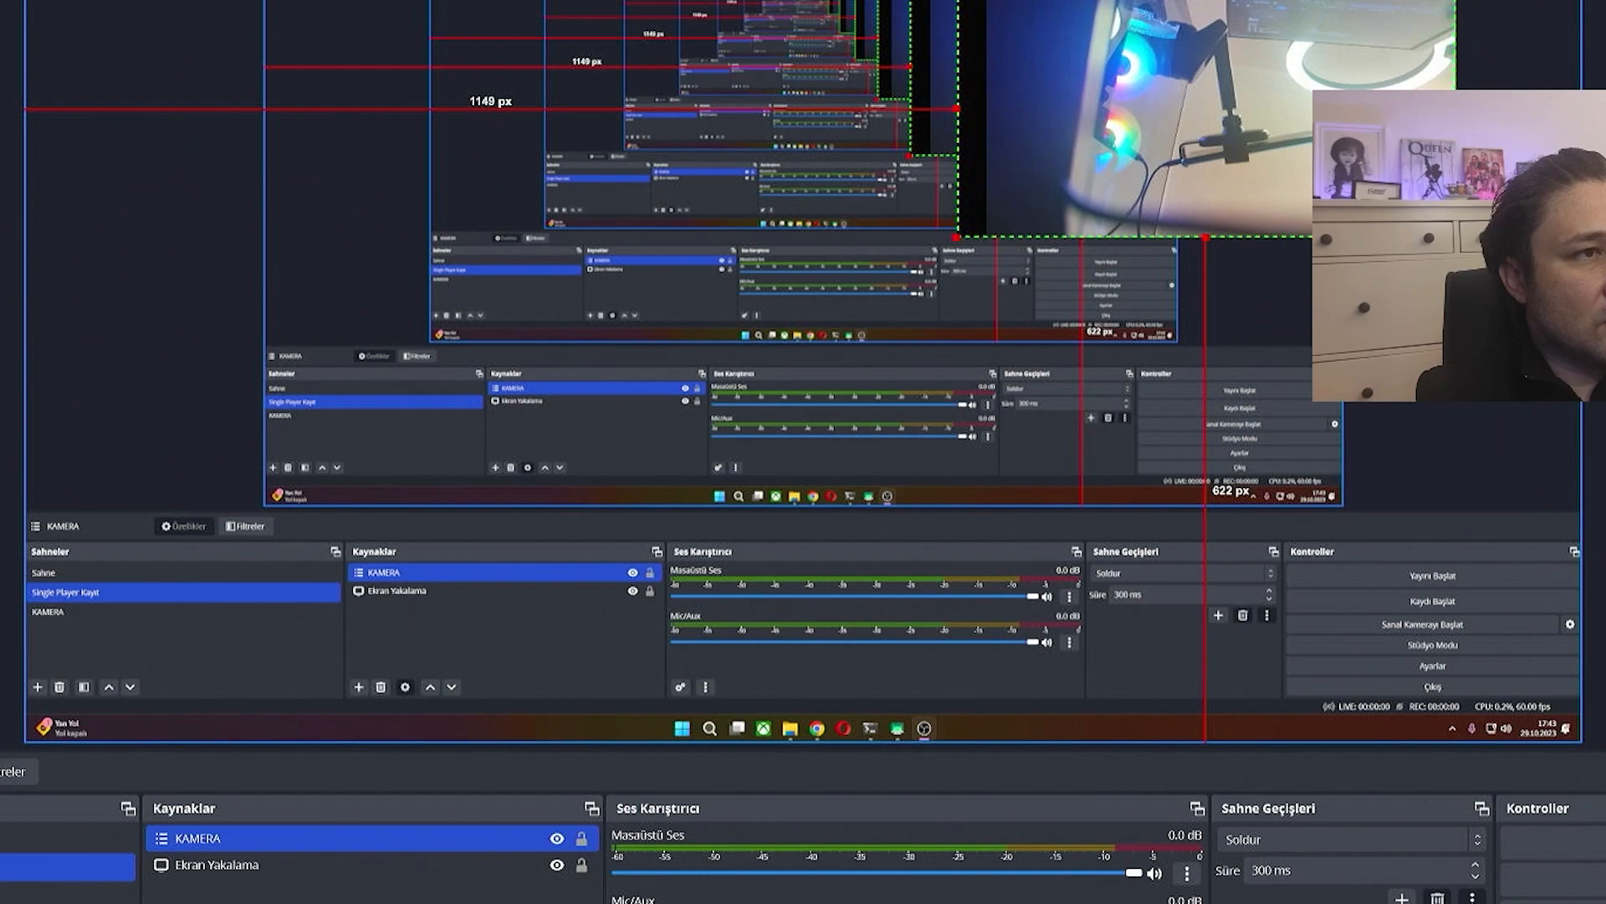
pyautogui.moveTo(1249, 124); pyautogui.dragTo(1347, 156)
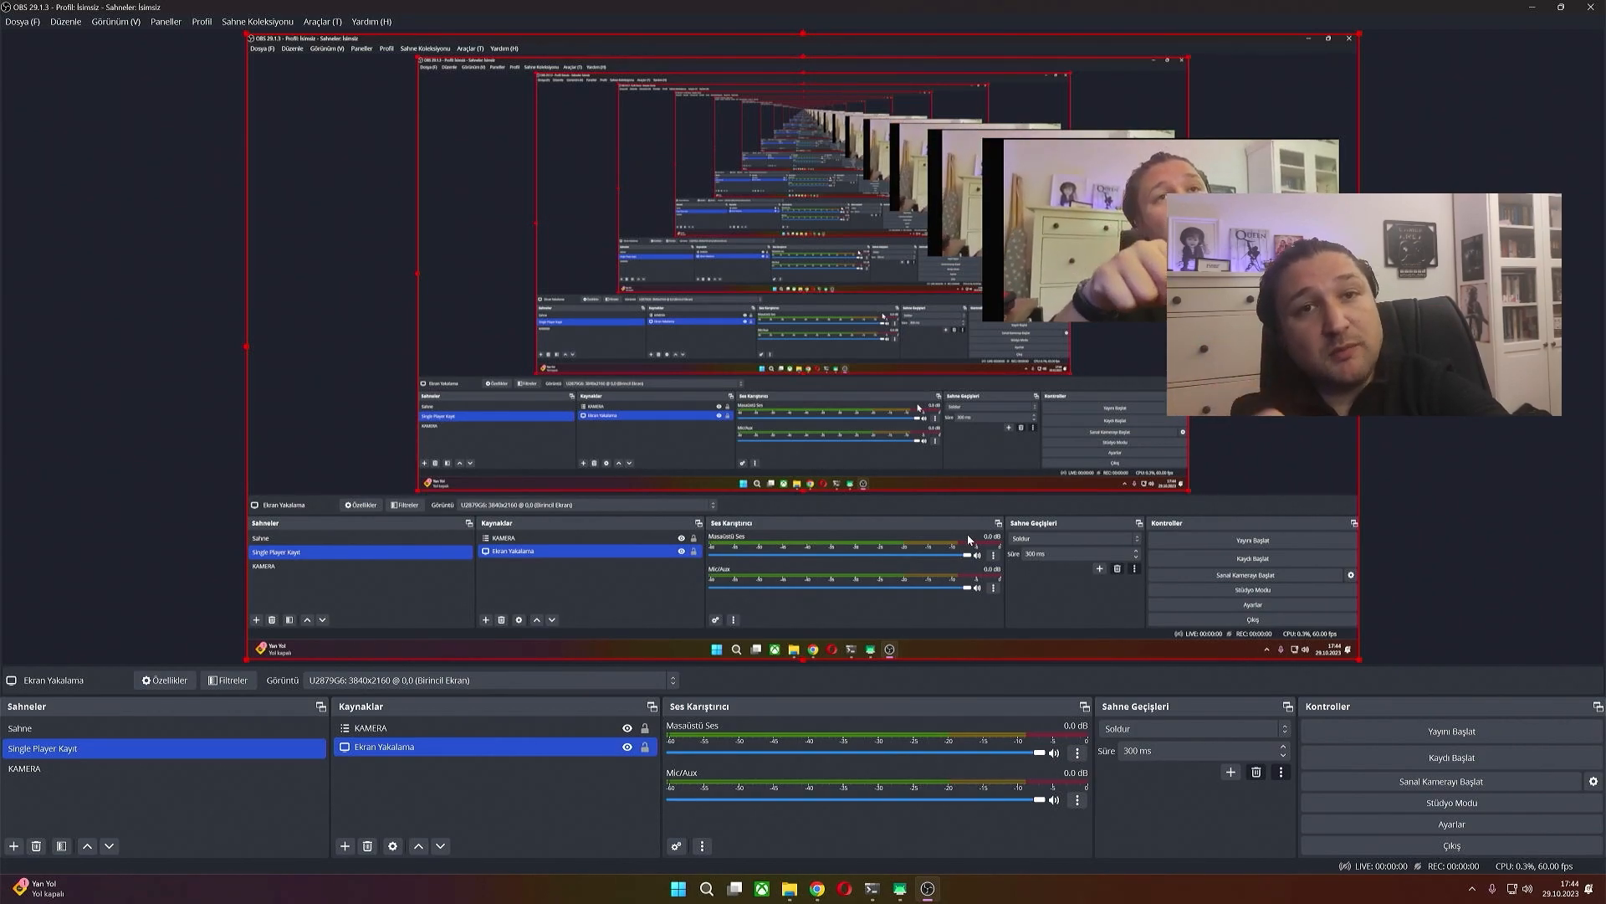
pyautogui.click(1205, 251)
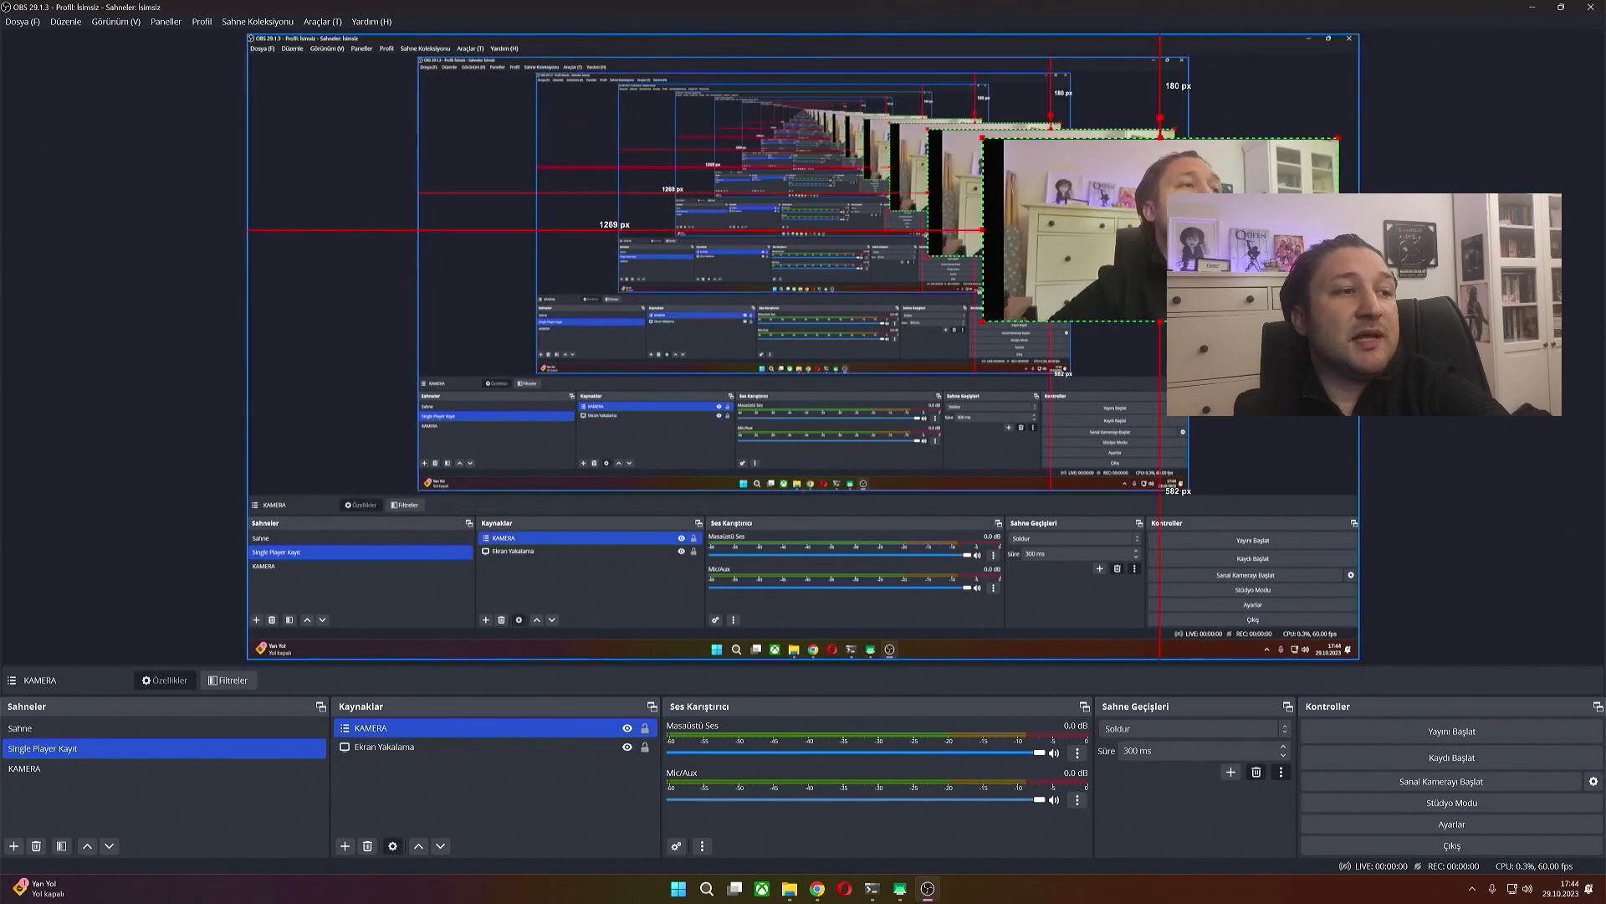
# - Check the built-in camera's Video mode in the mirrored phone window, and return to the live preview of Open Camera
pyautogui.click(901, 887)
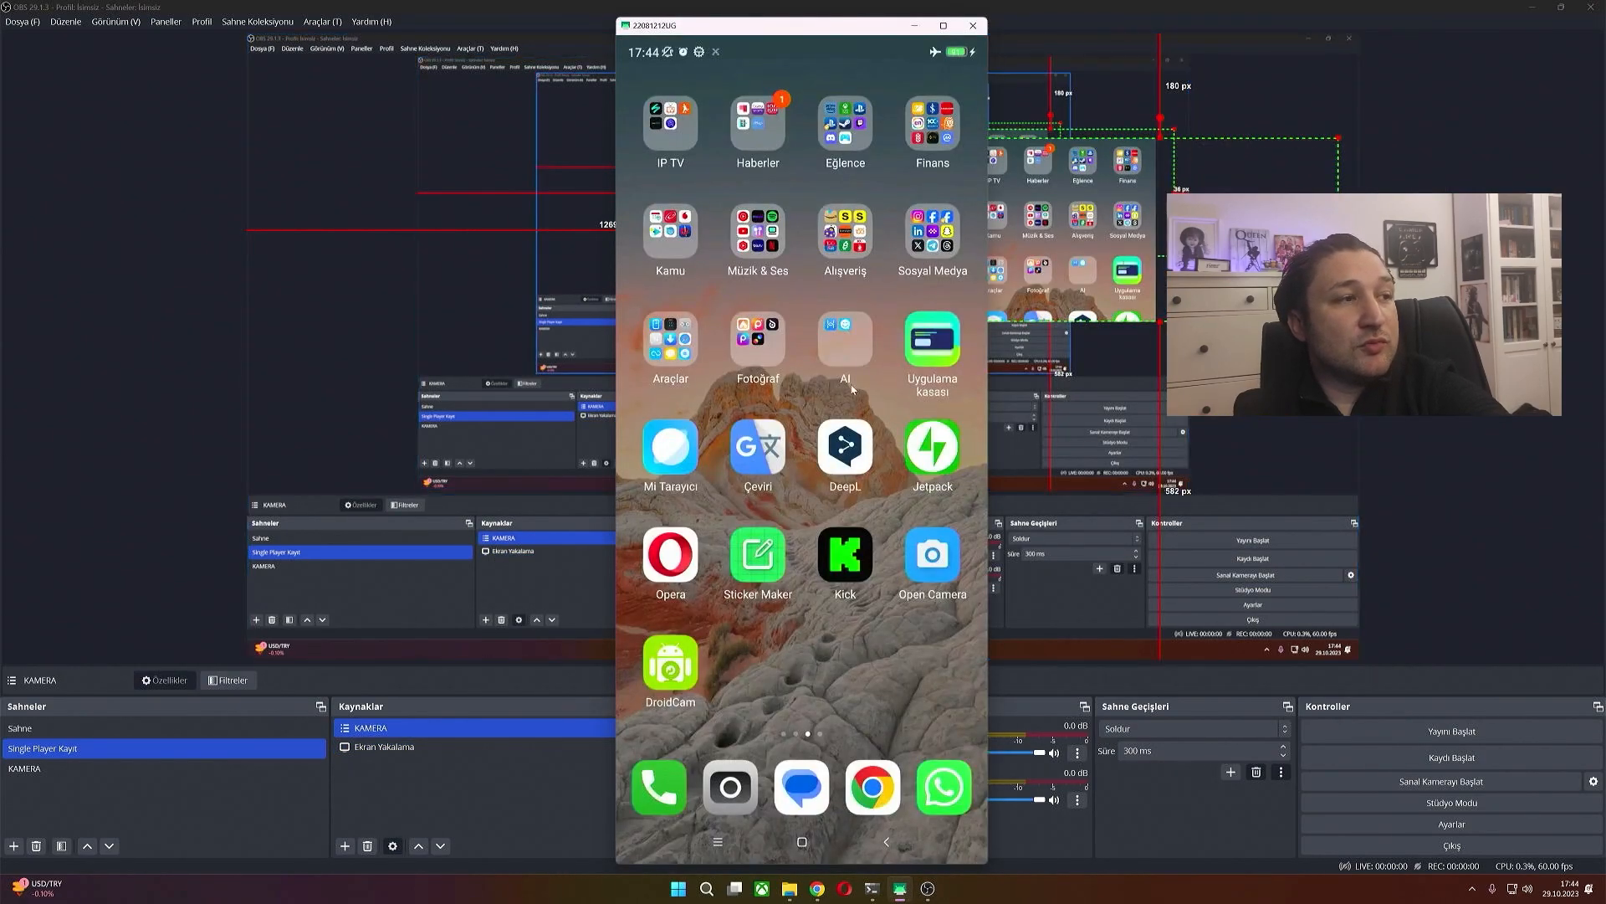
pyautogui.click(749, 773)
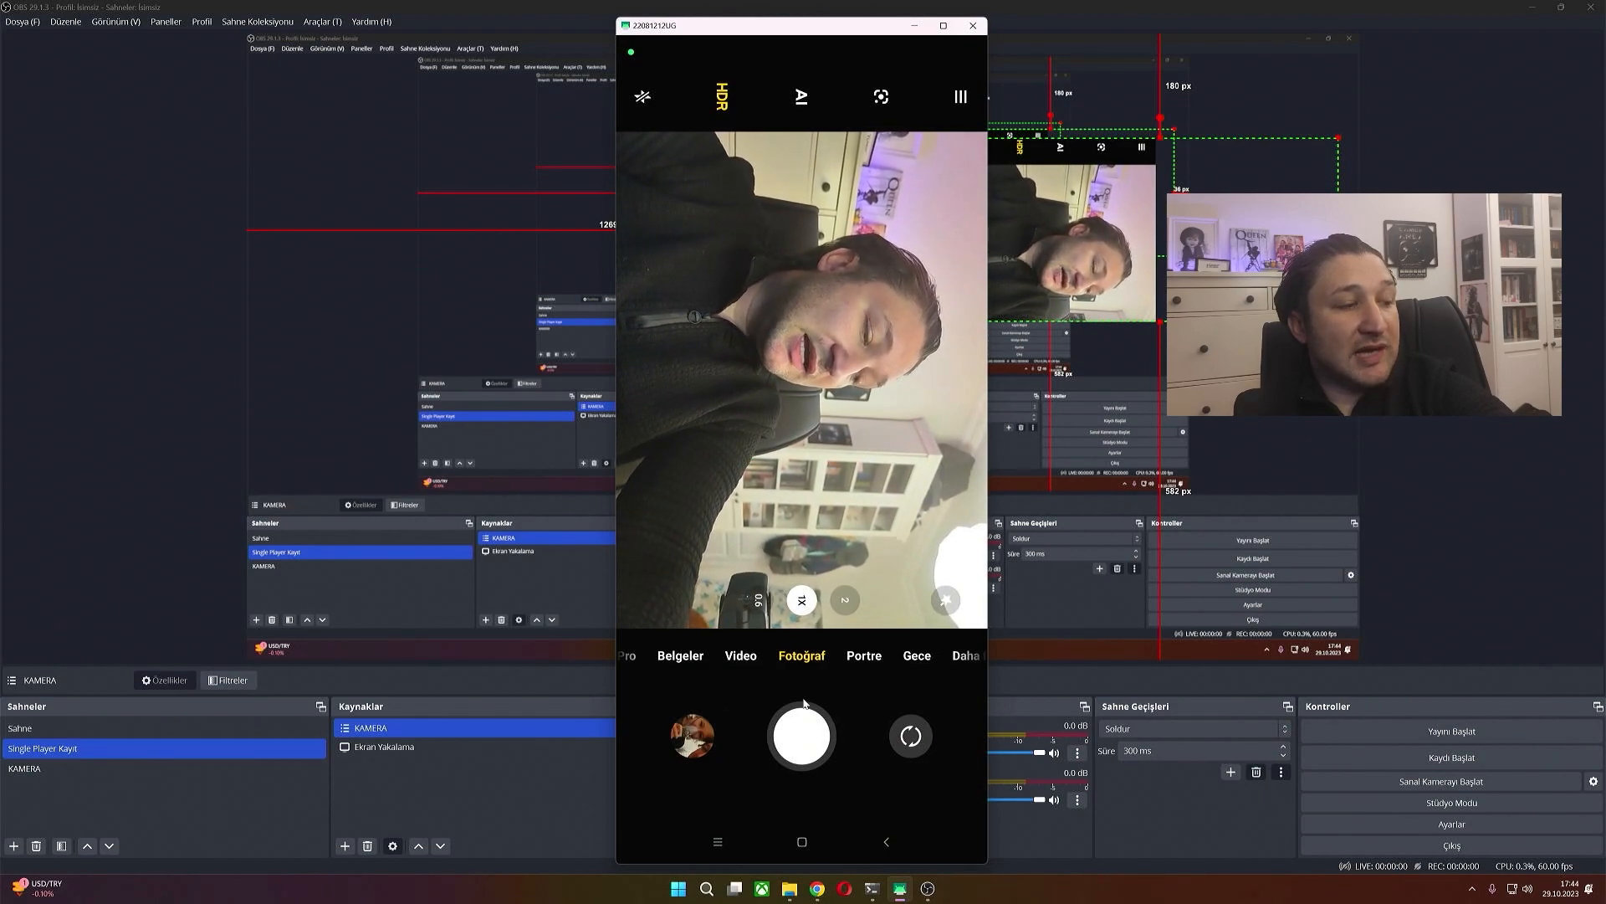
pyautogui.click(741, 655)
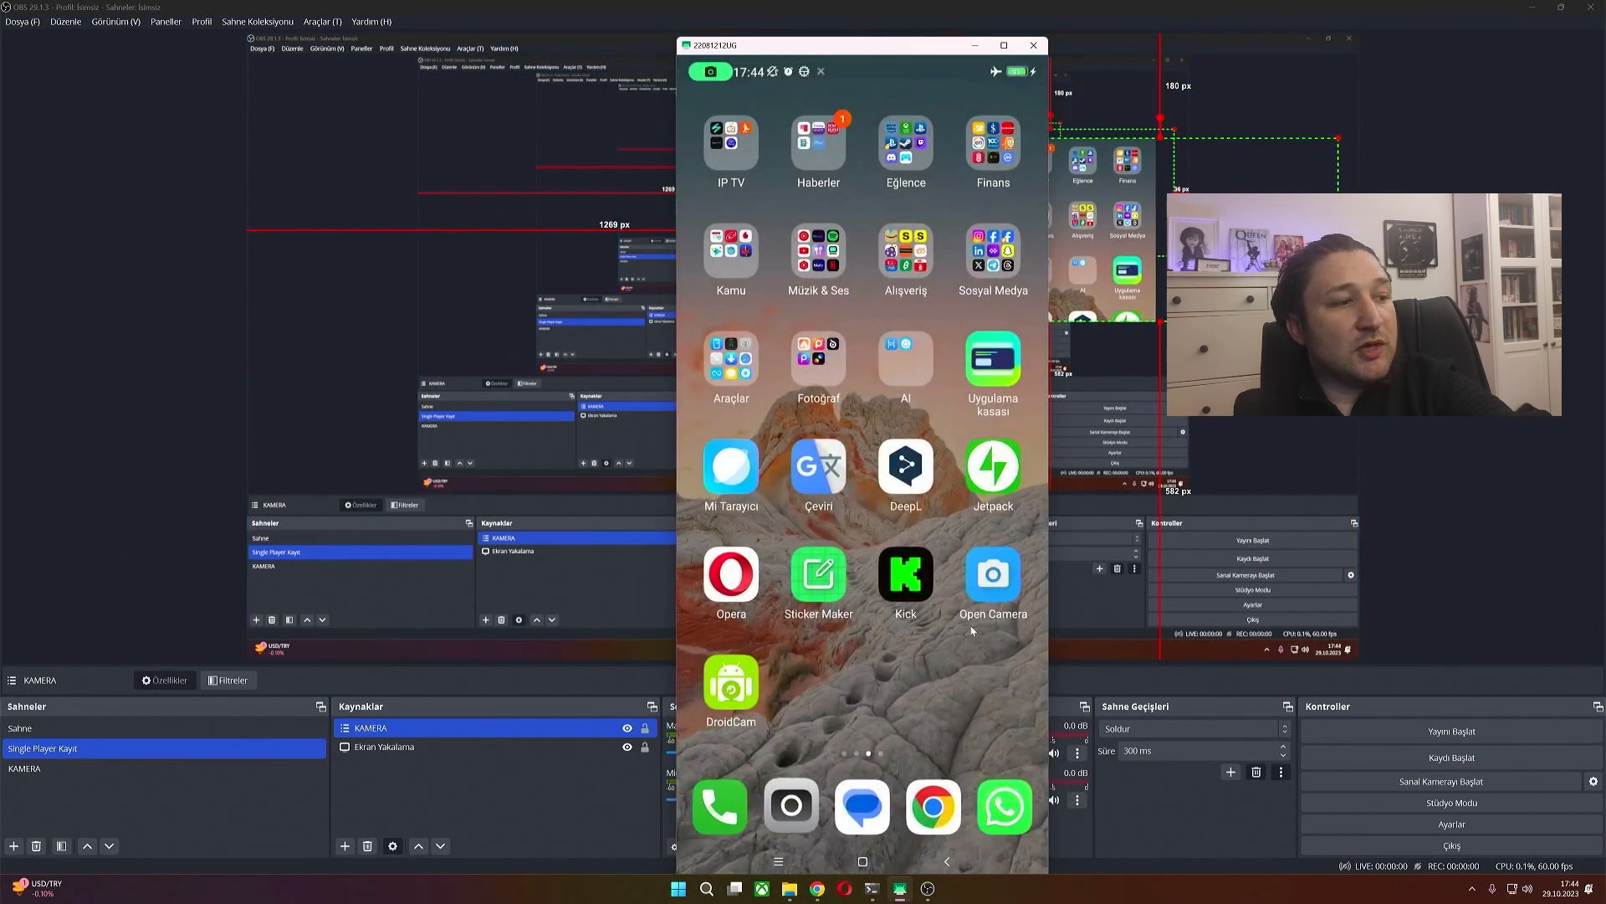
pyautogui.click(1002, 593)
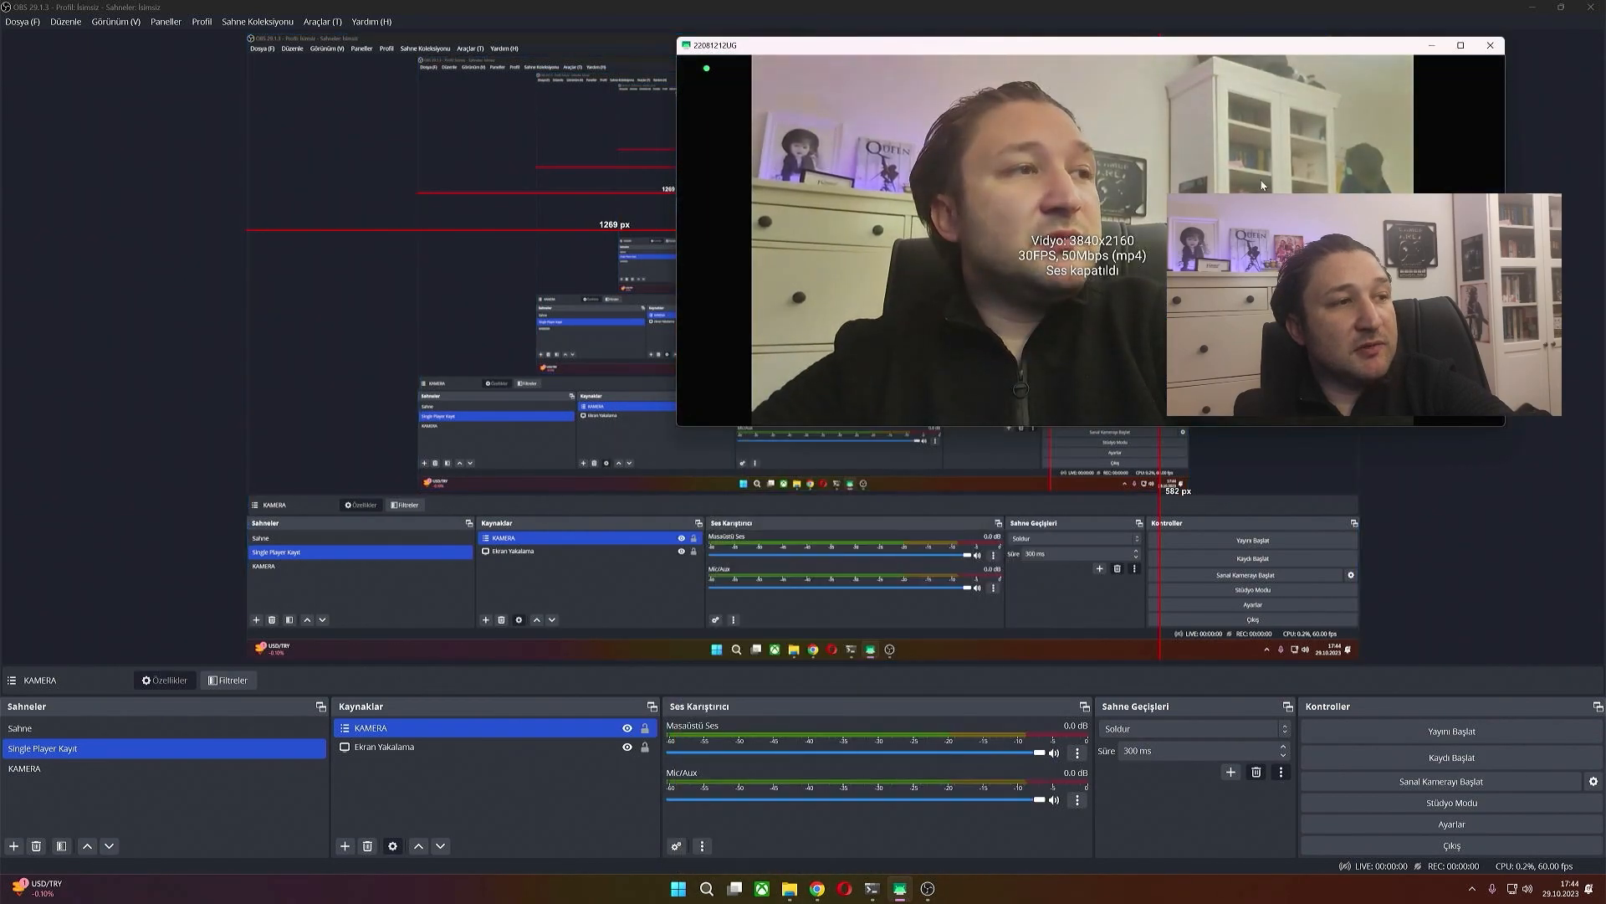